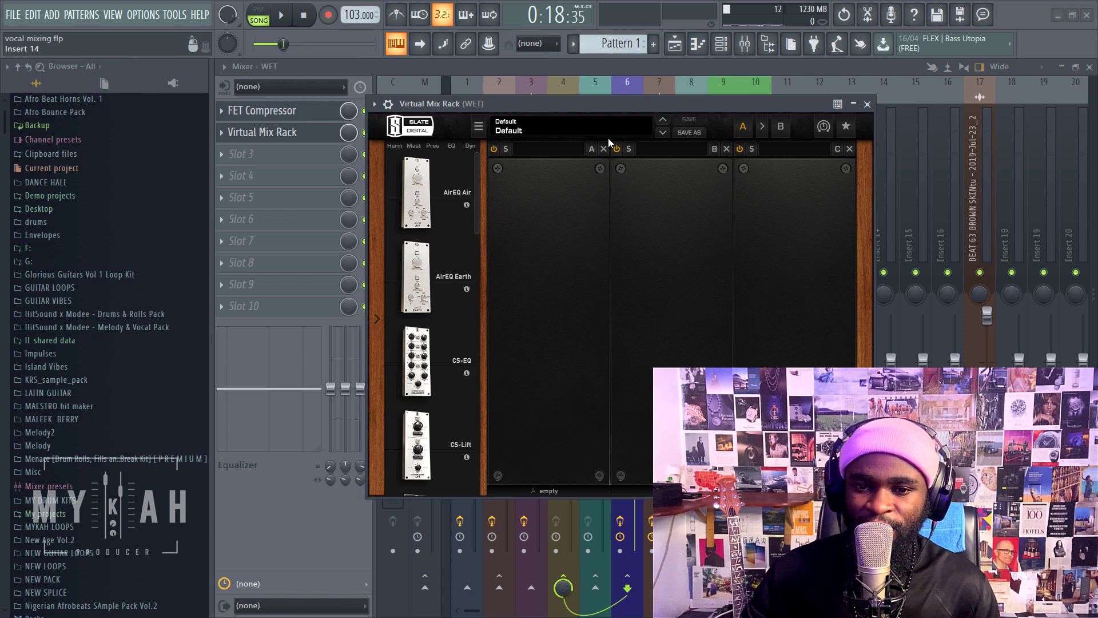
drag(589, 101, 609, 182)
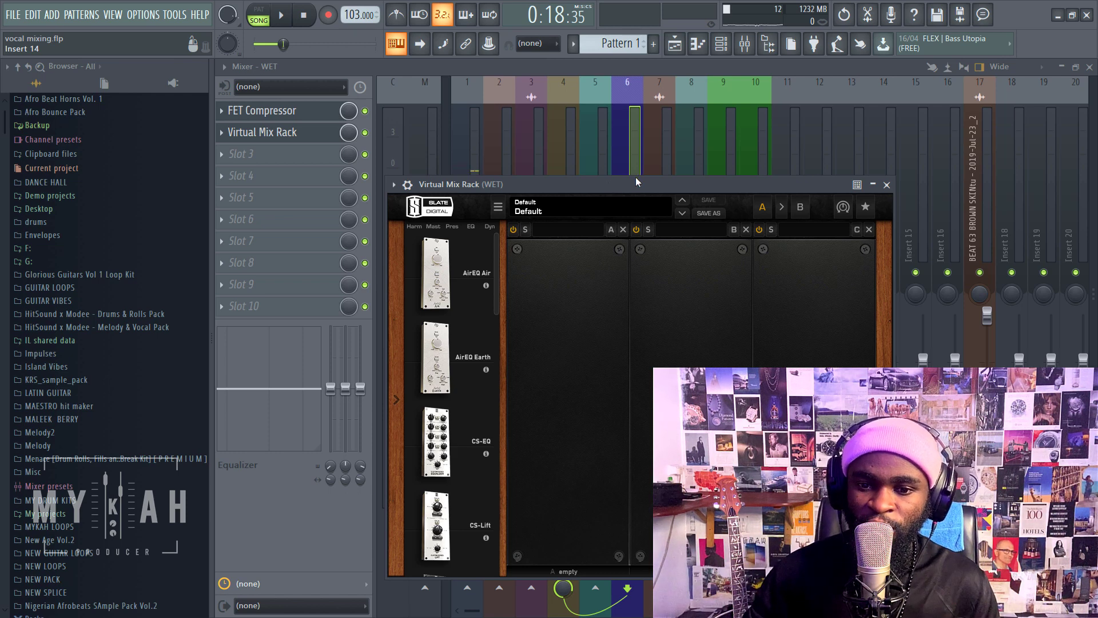
drag(636, 180, 661, 203)
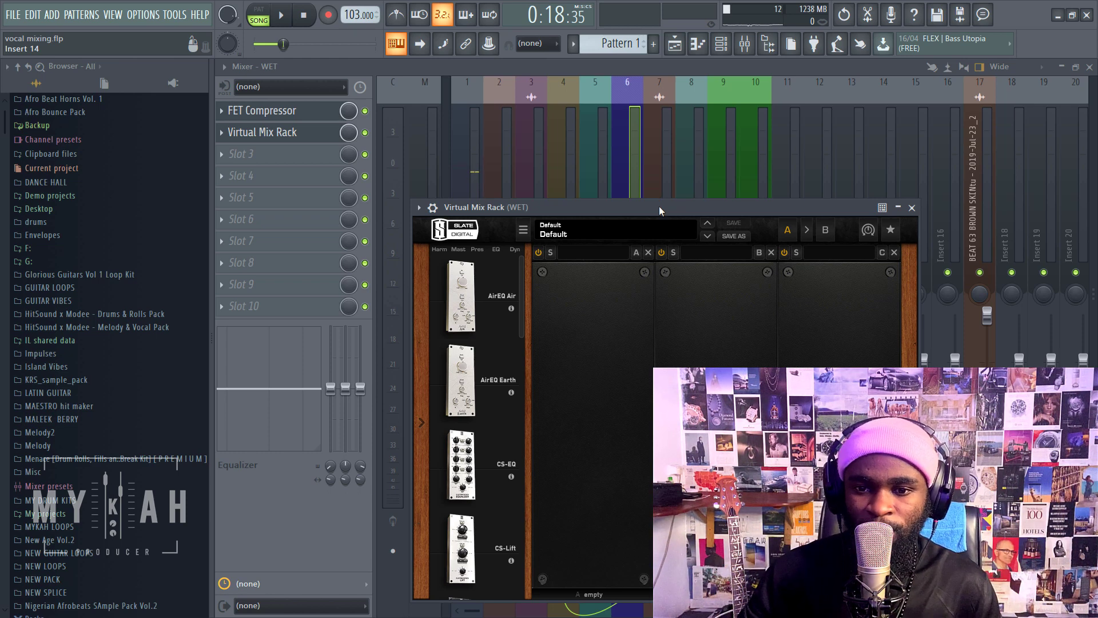
drag(659, 206, 729, 246)
Show the playlist around bar 9 and enlarge the track height to examine the vocal and beat clips.
click(675, 50)
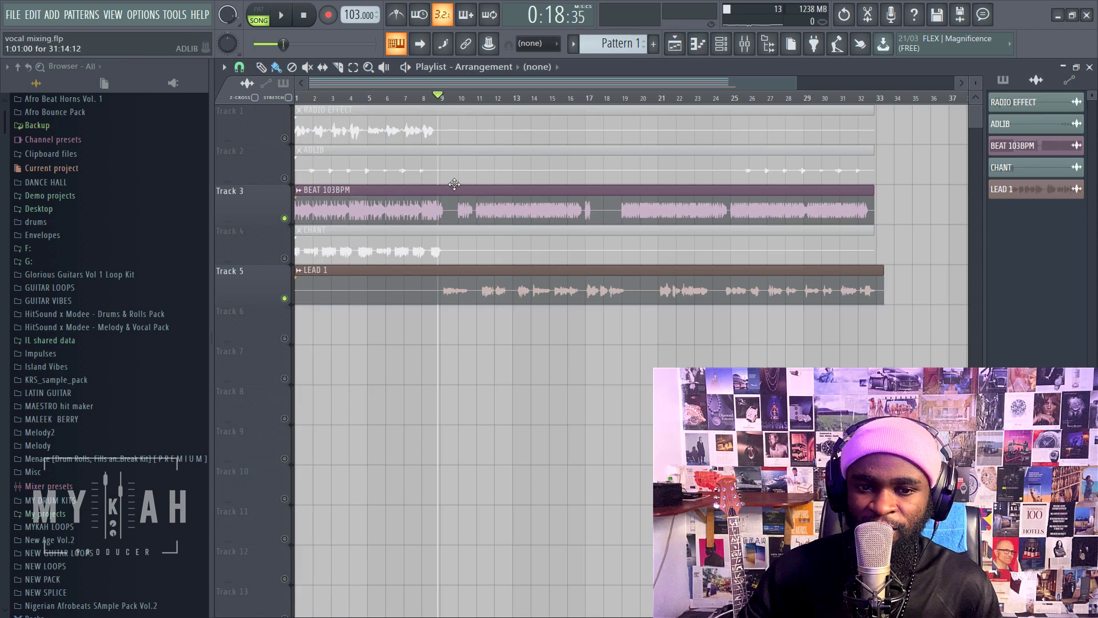
scroll(437, 104, up, 4)
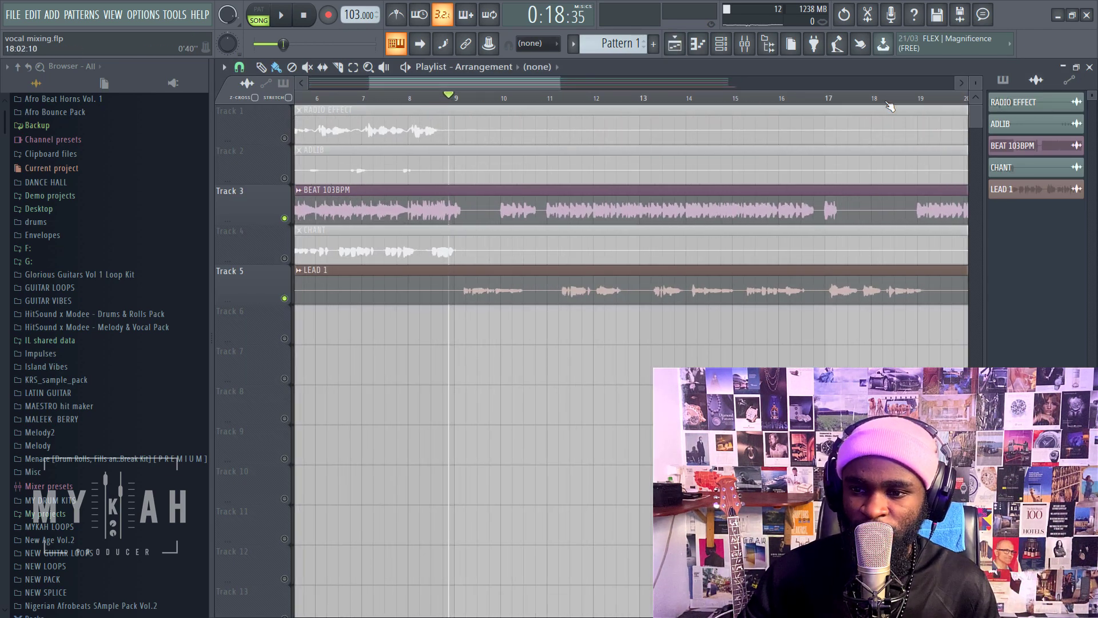
drag(976, 84, 976, 65)
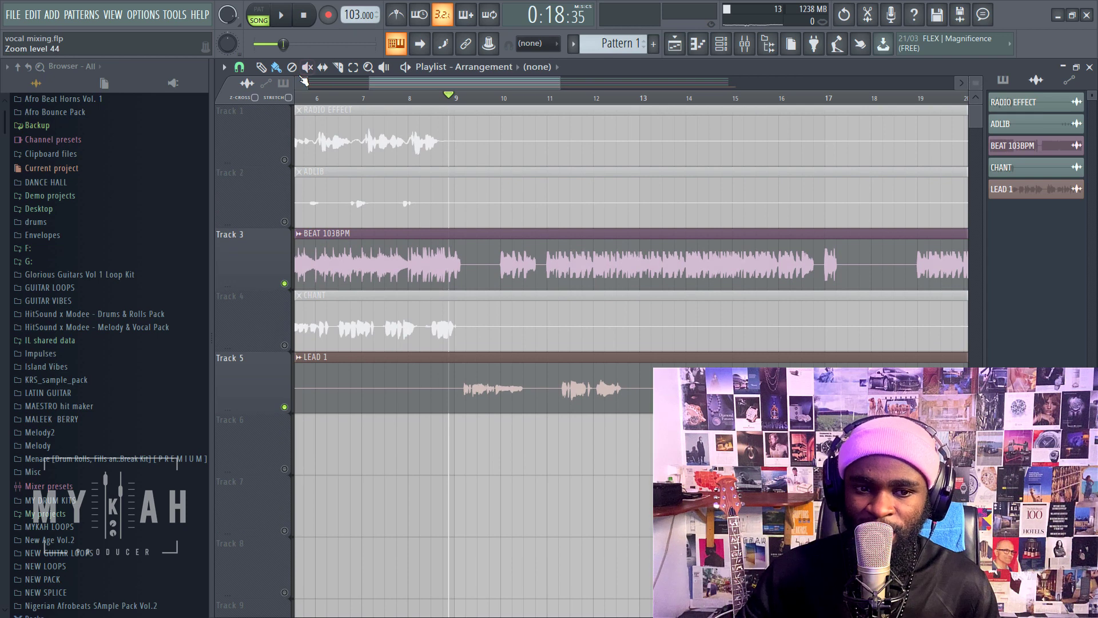
click(246, 70)
click(256, 268)
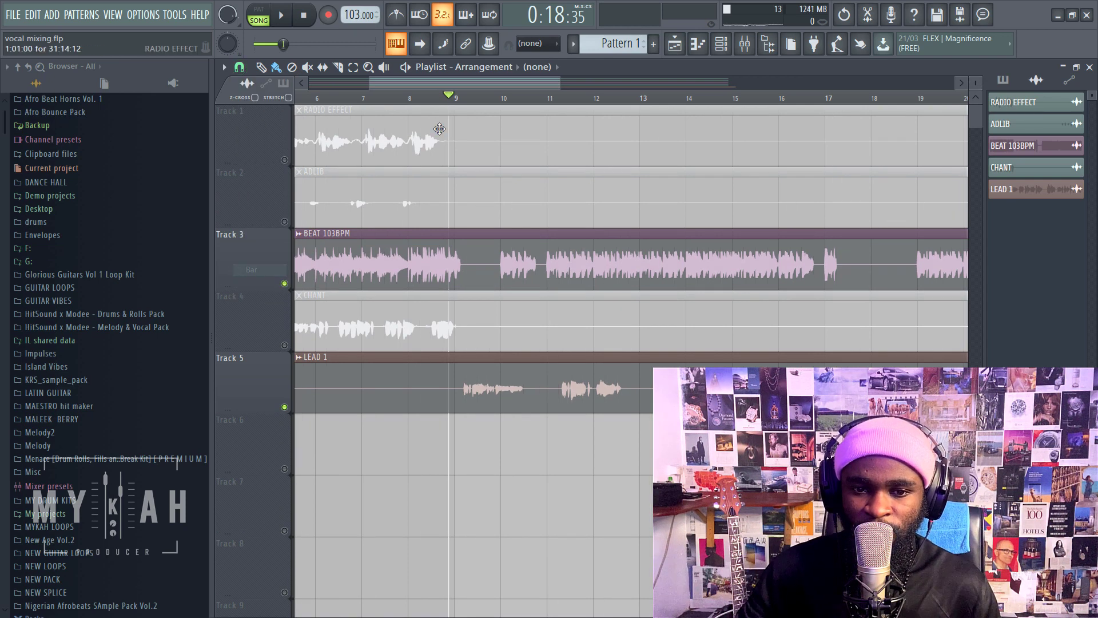
scroll(475, 106, up, 2)
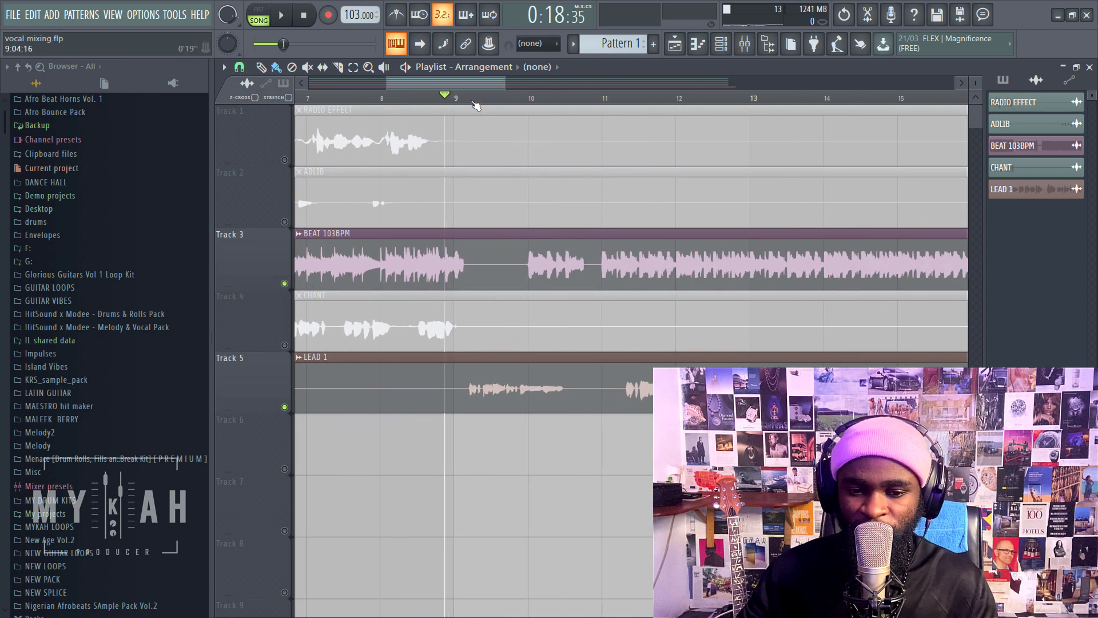
Play the song from just before bar 9, listen to the beat with the lead vocal, and stop playback.
key(space)
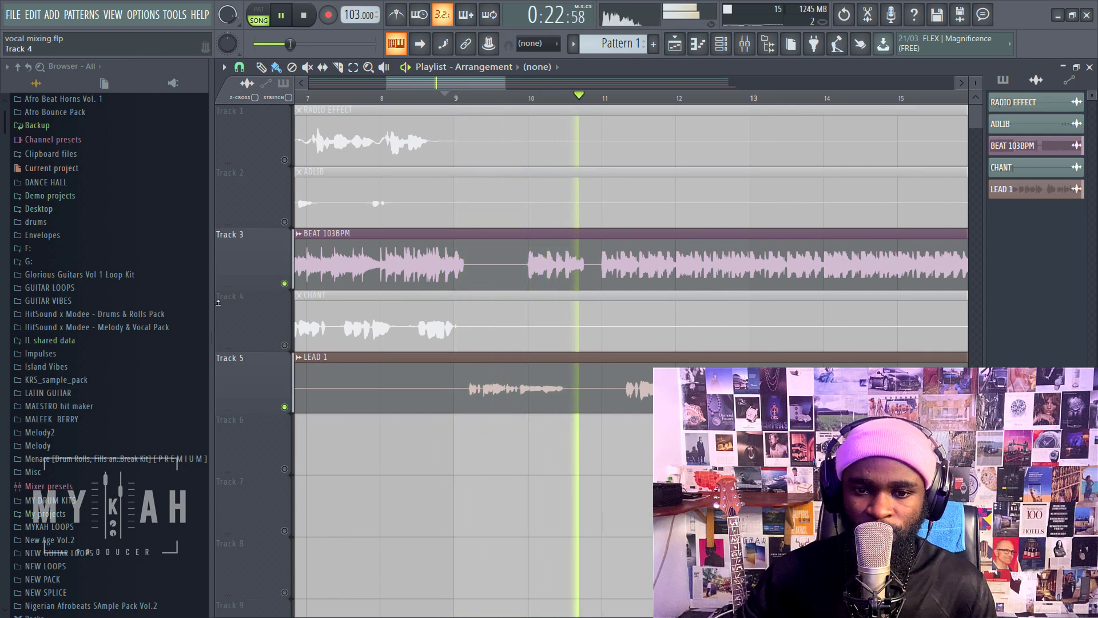
scroll(476, 106, down, 1)
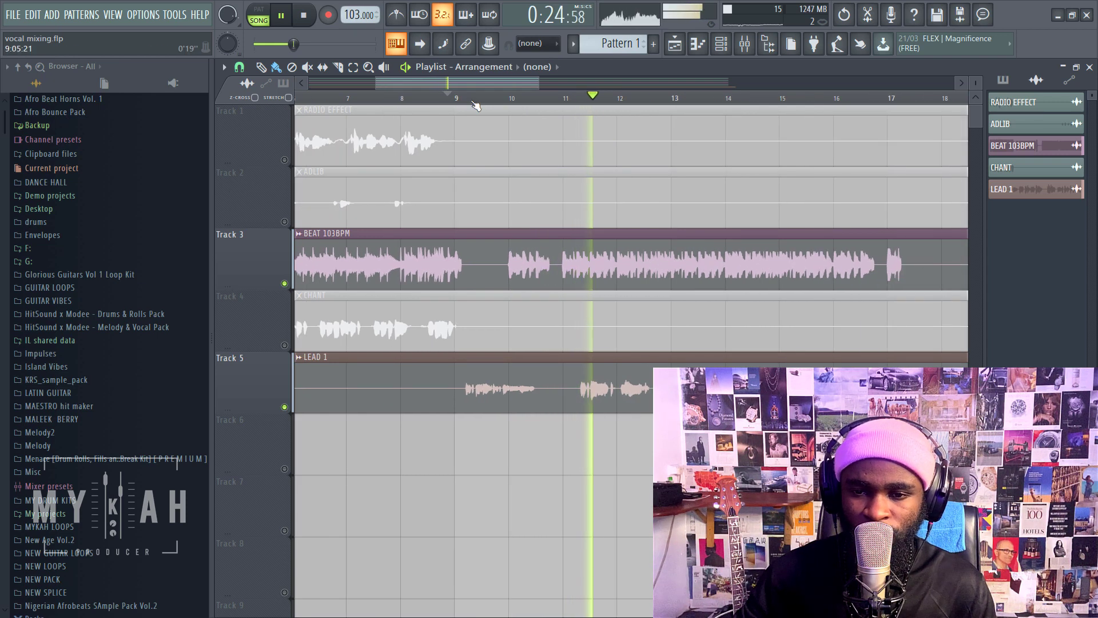
scroll(476, 105, down, 1)
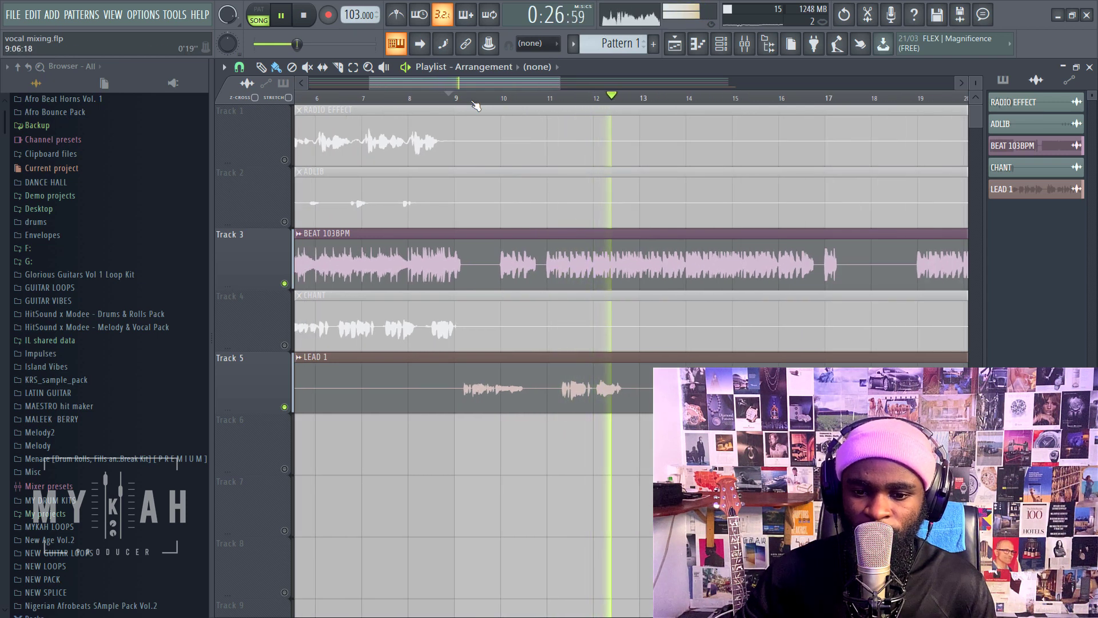
scroll(476, 106, down, 1)
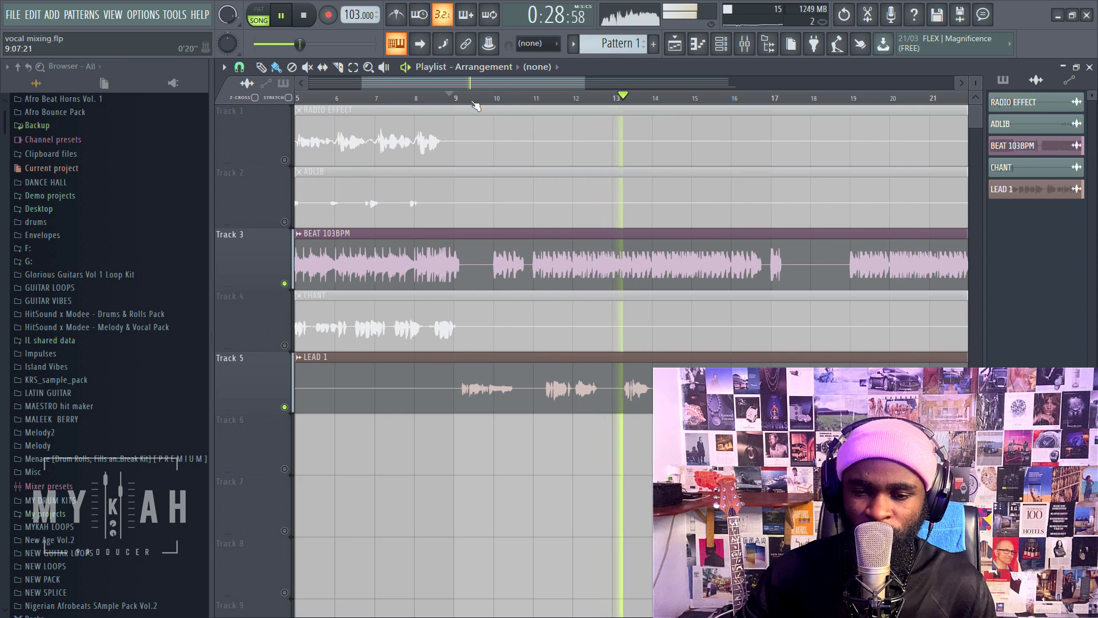
scroll(476, 106, down, 1)
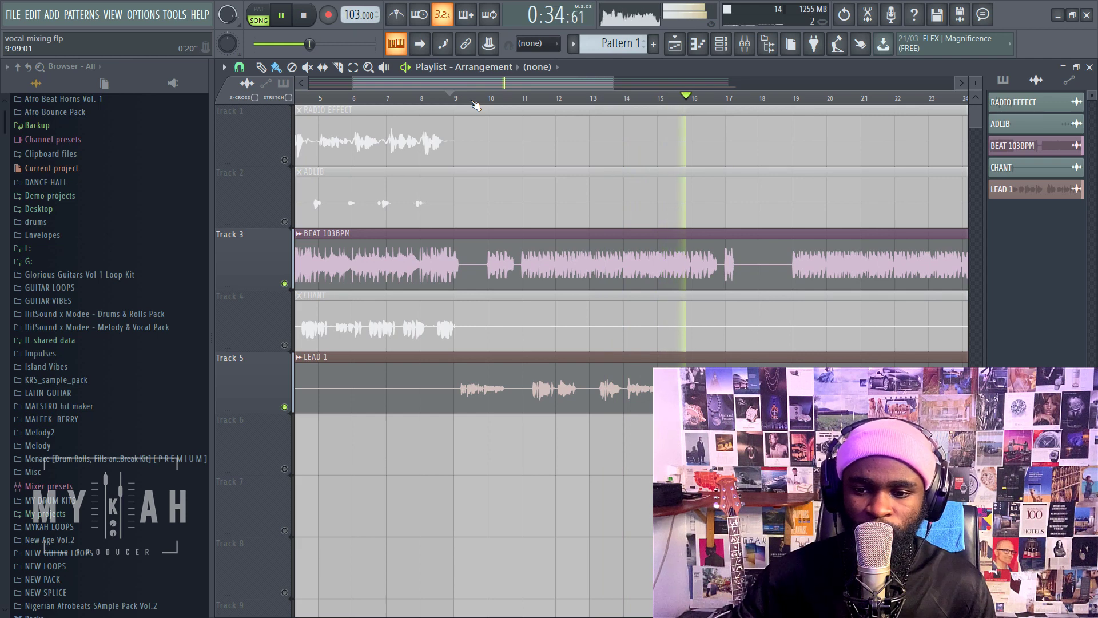
scroll(564, 99, down, 1)
scroll(565, 99, down, 1)
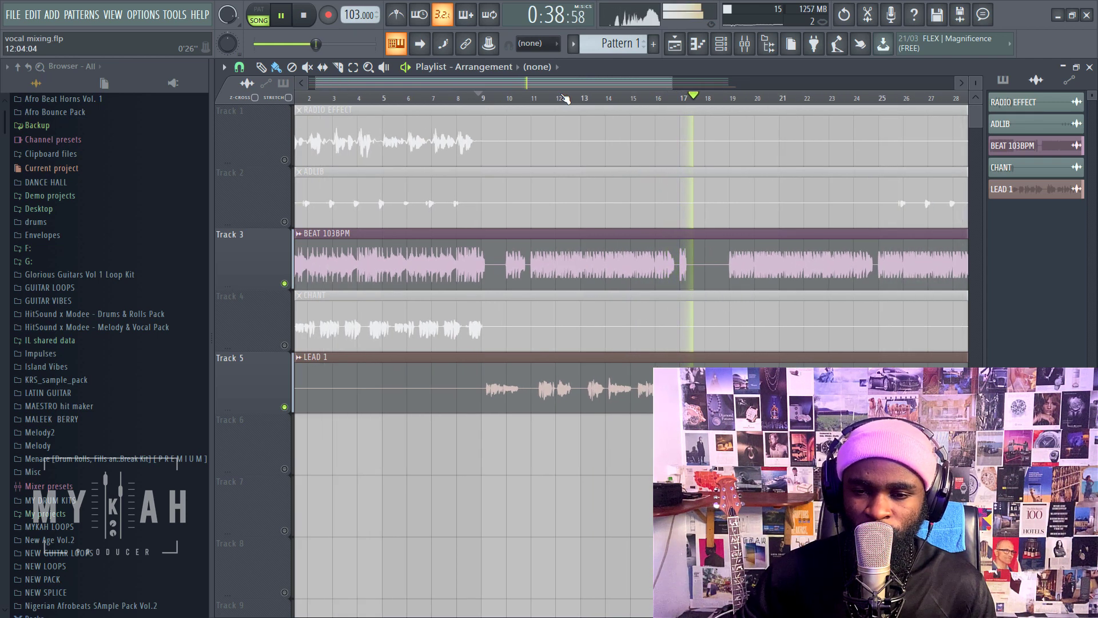
scroll(564, 98, down, 1)
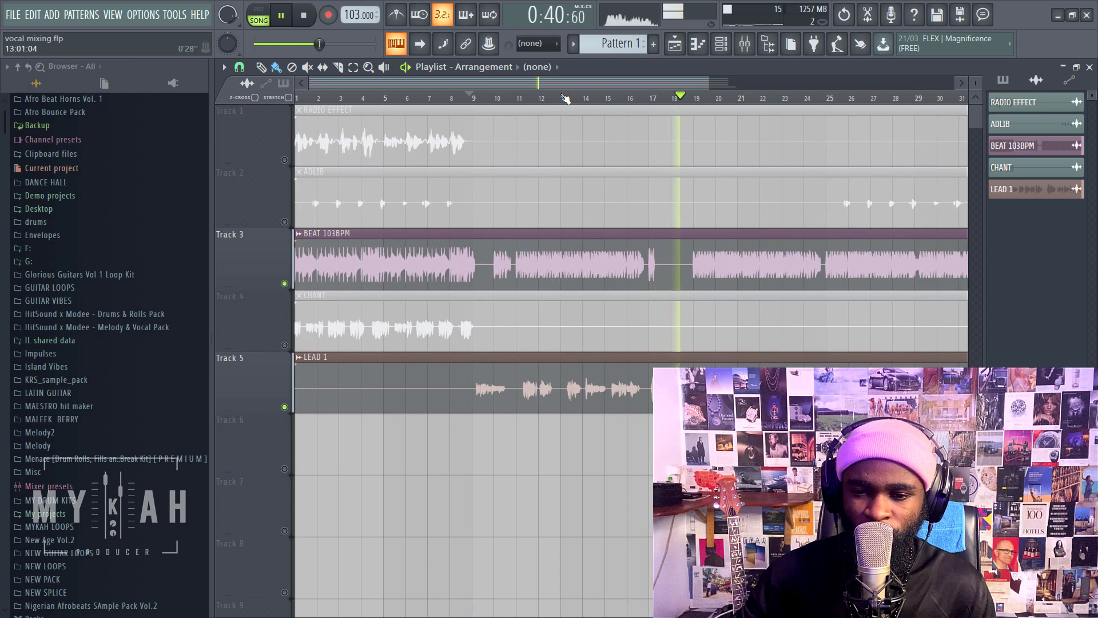
scroll(565, 98, down, 1)
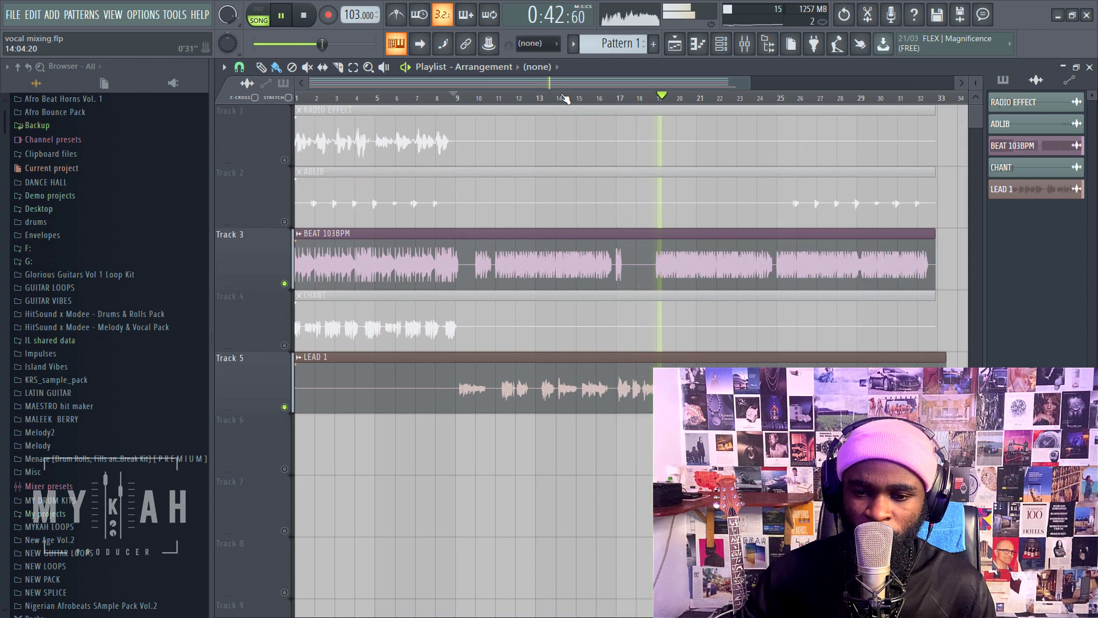
scroll(564, 98, down, 1)
key(space)
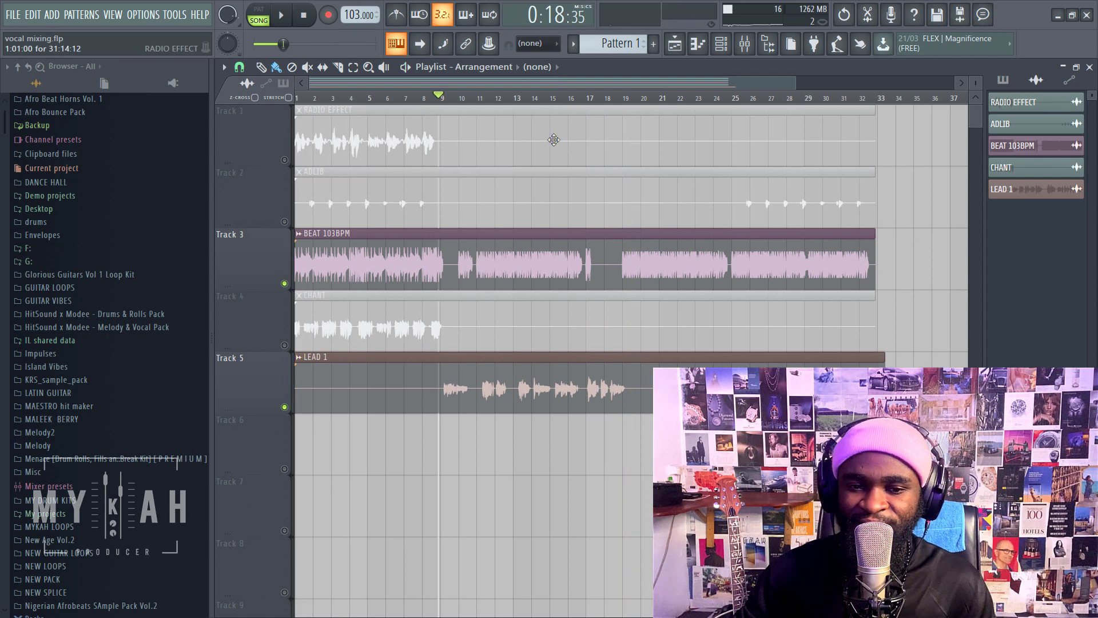
Play the song while checking the Master track's levels in the mixer, and stop playback.
scroll(441, 99, up, 5)
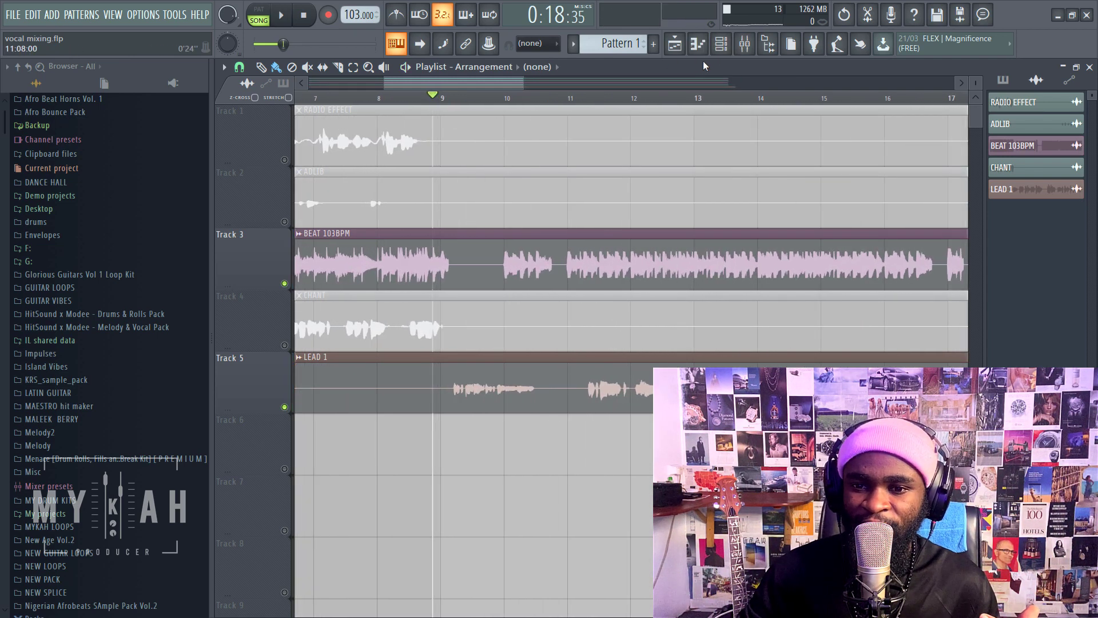
click(744, 46)
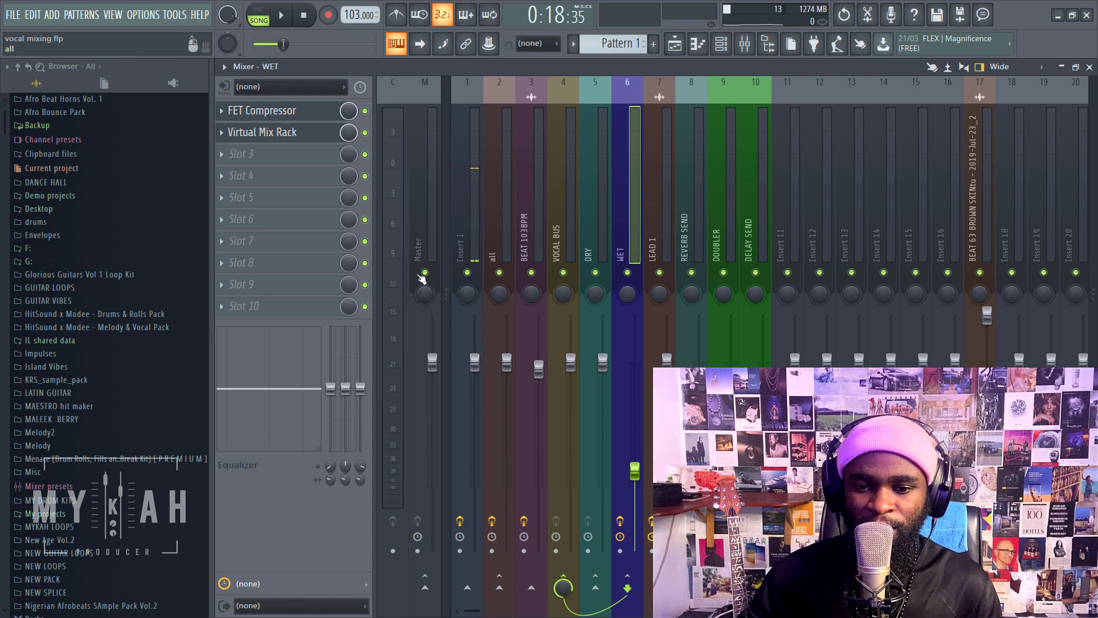
key(space)
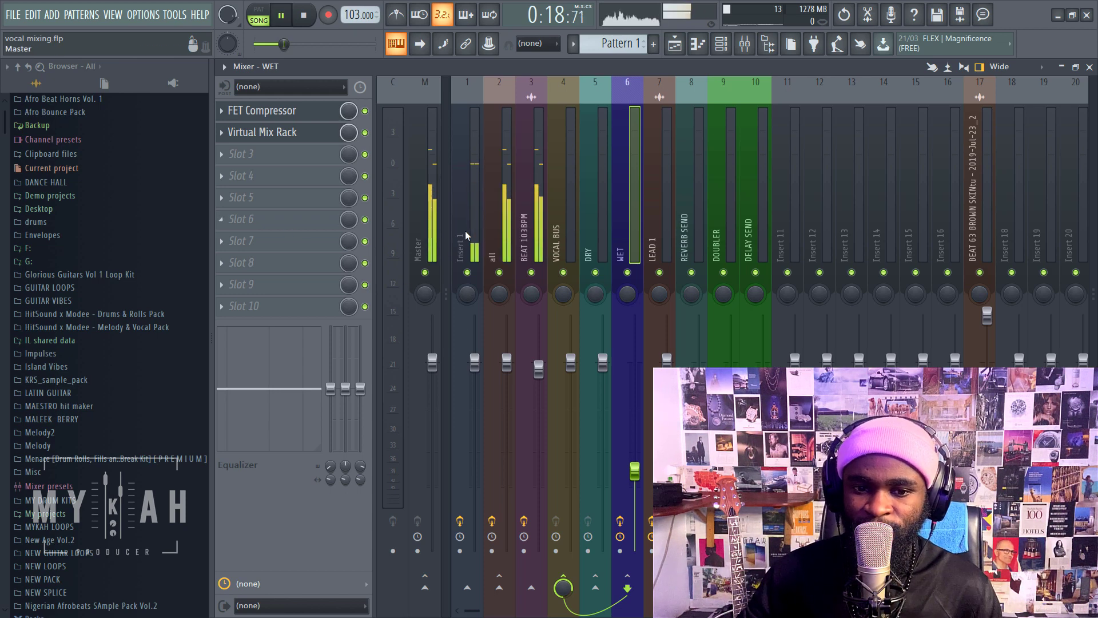
click(424, 229)
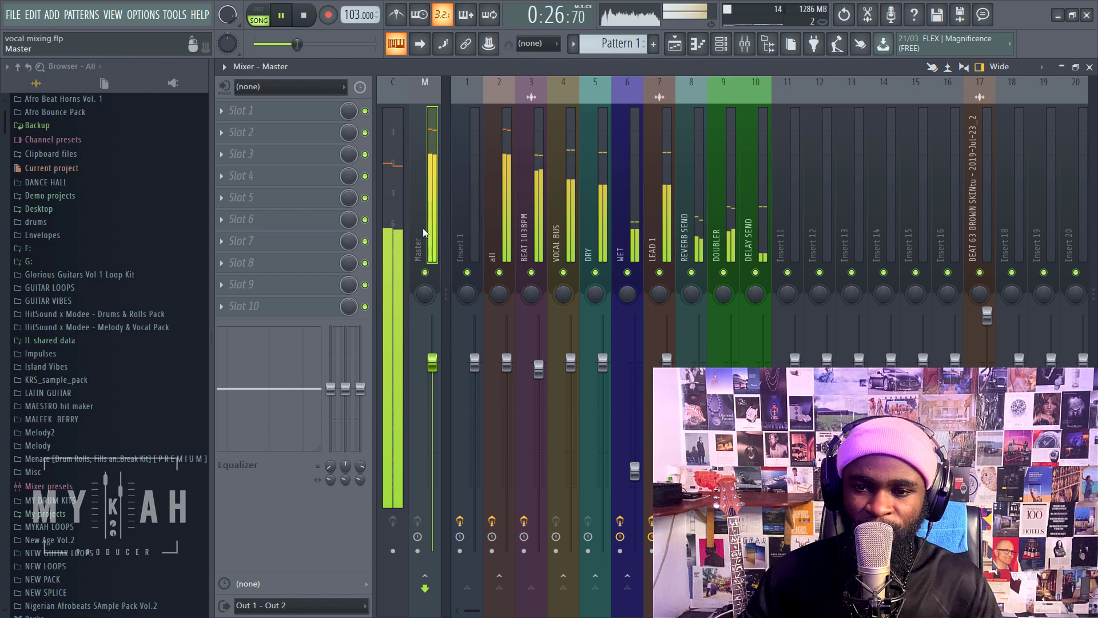
key(space)
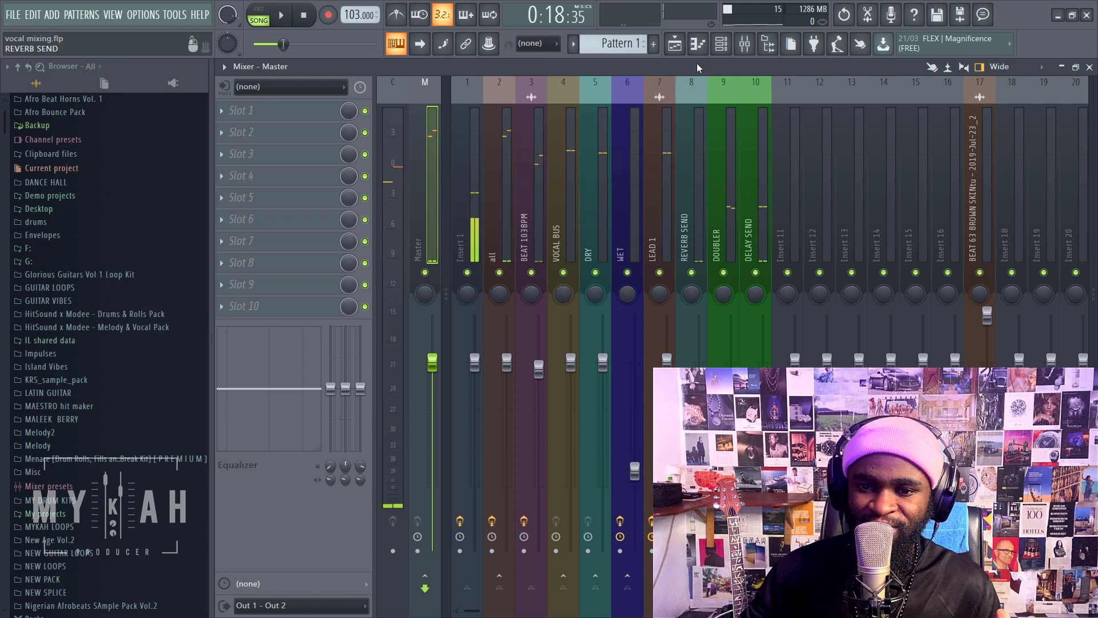
Review the whole arrangement in the playlist.
click(675, 43)
scroll(519, 105, down, 3)
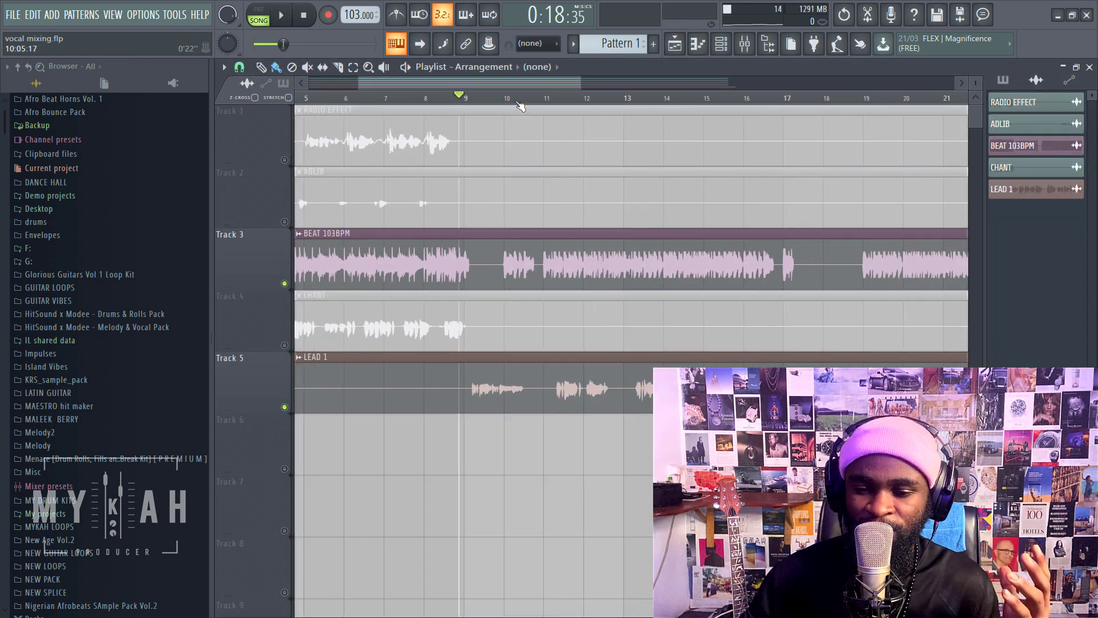
scroll(519, 106, down, 4)
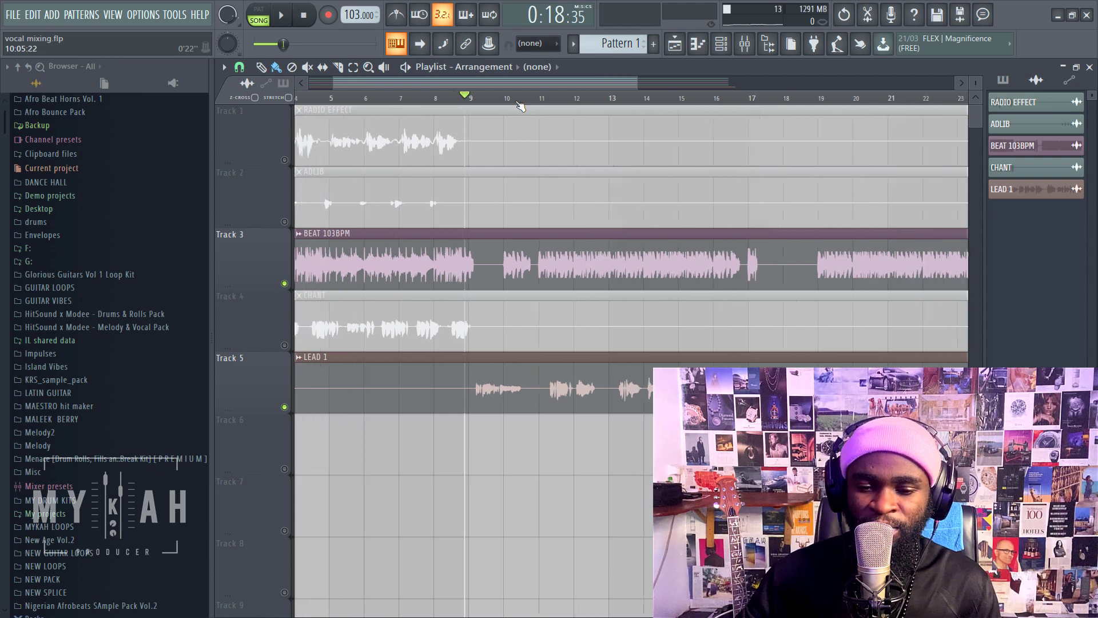
scroll(519, 105, down, 2)
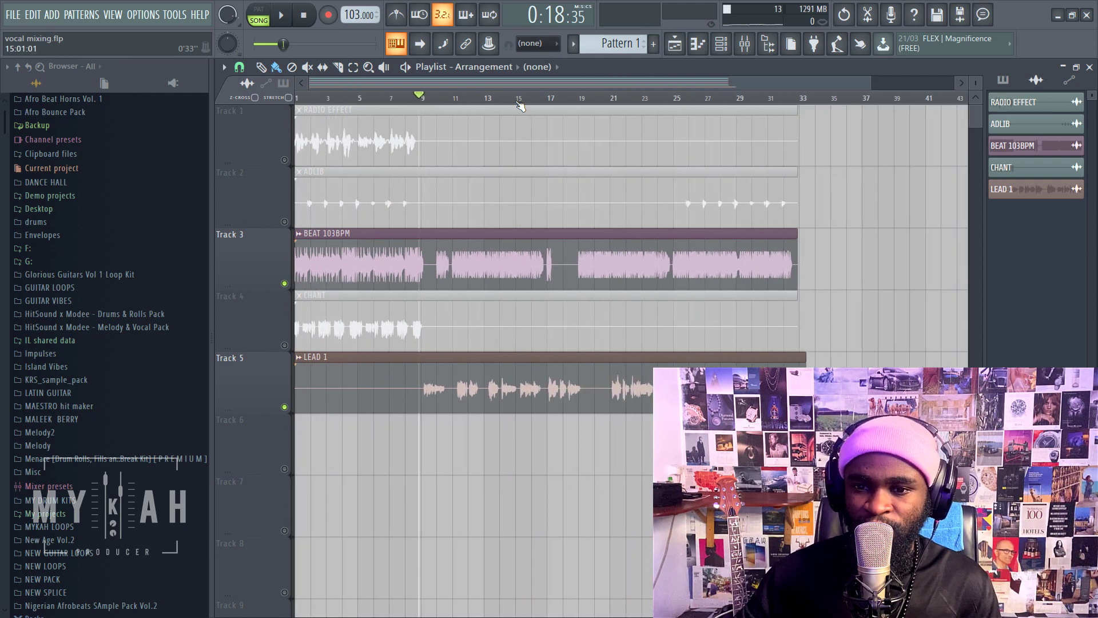
Inspect the FET Compressor on the WET mixer track.
click(747, 48)
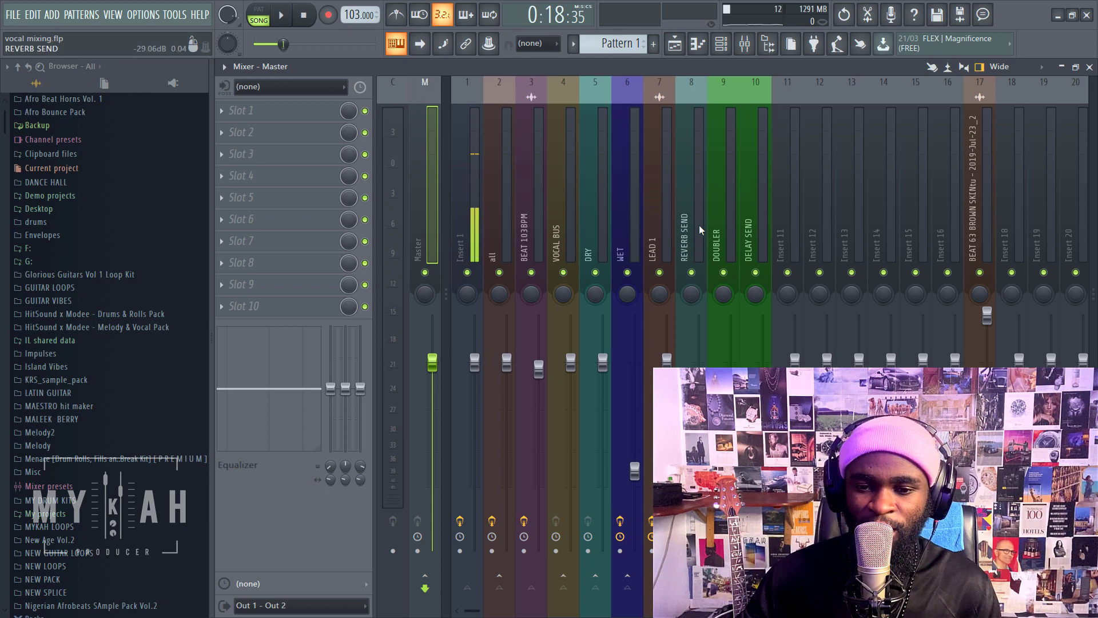
click(624, 238)
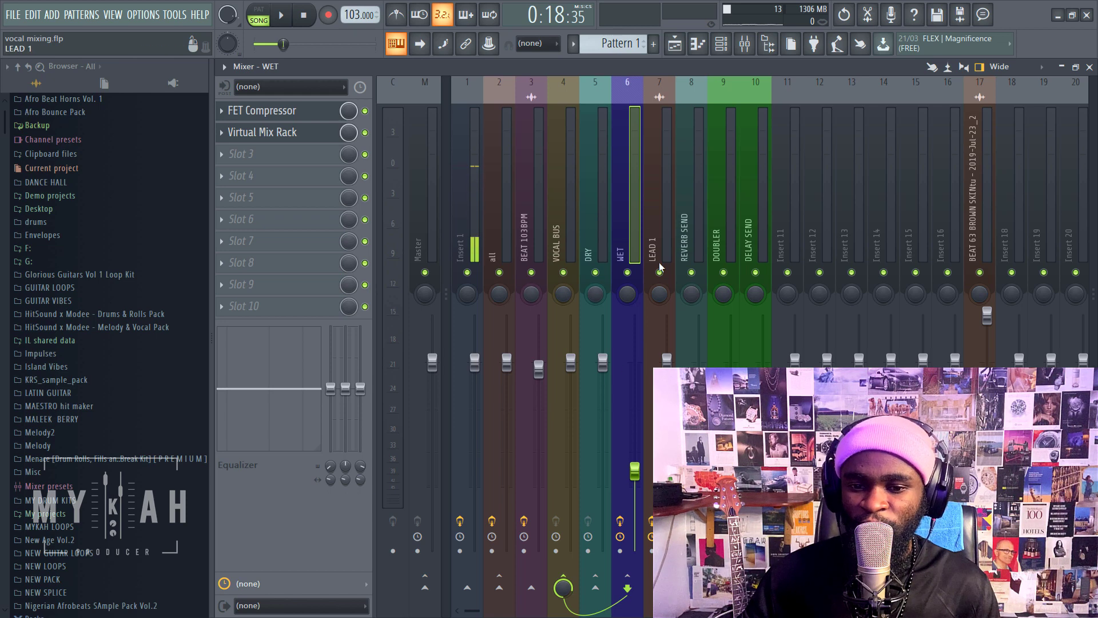
click(281, 112)
drag(568, 214, 622, 171)
Load AirEQ Air into the first slot of the WET track's Virtual Mix Rack and set its Air gain to about 5.54 dB.
click(281, 133)
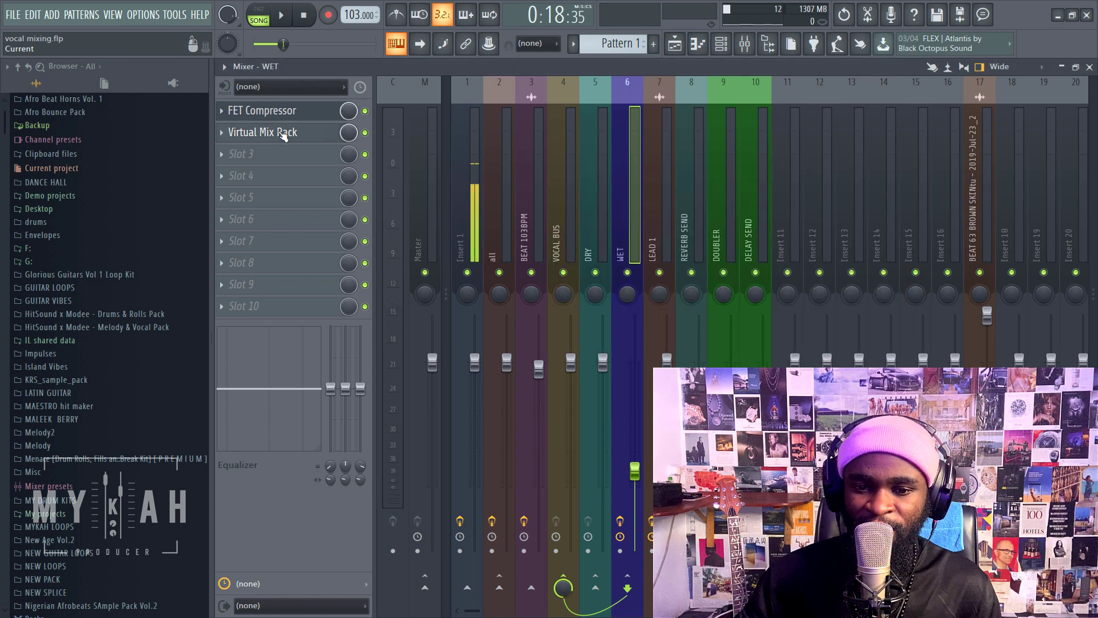
drag(623, 248, 589, 145)
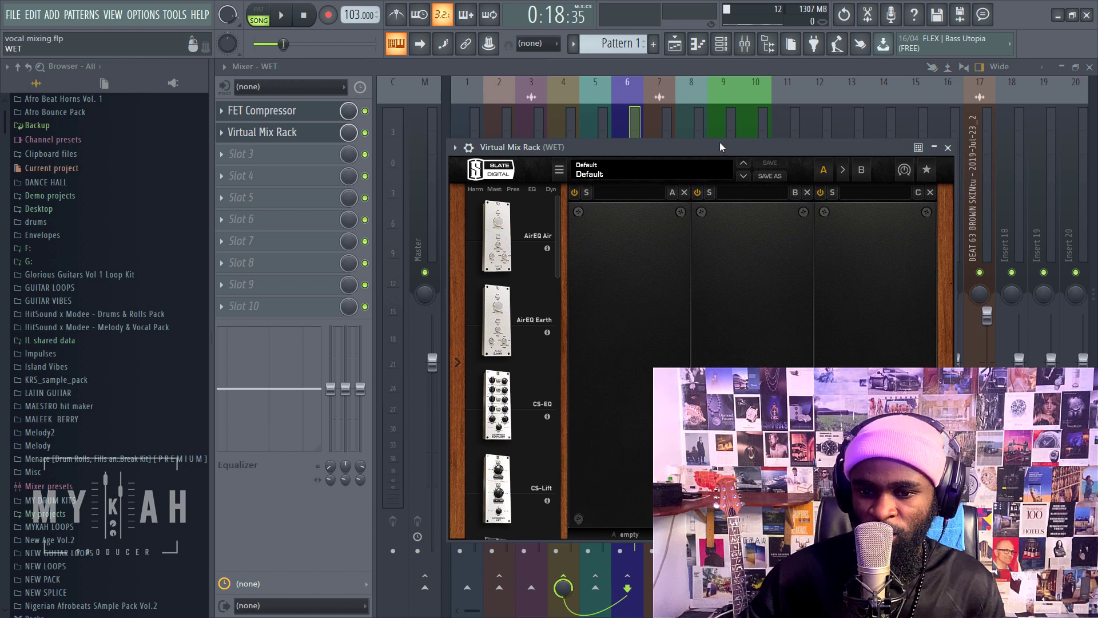
drag(719, 146, 688, 204)
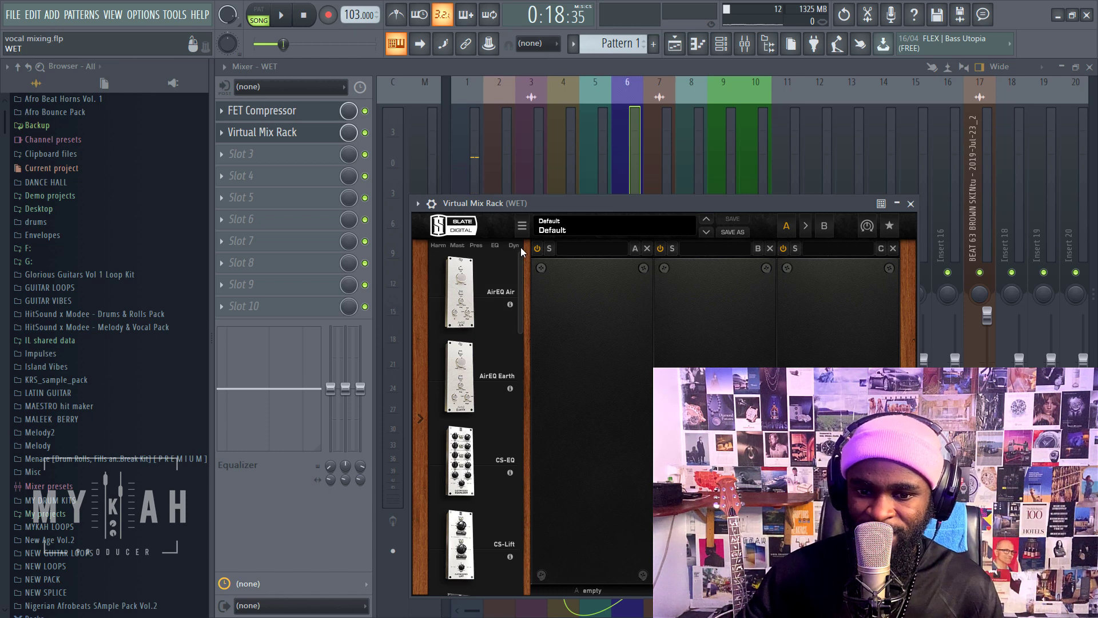
drag(577, 207, 544, 206)
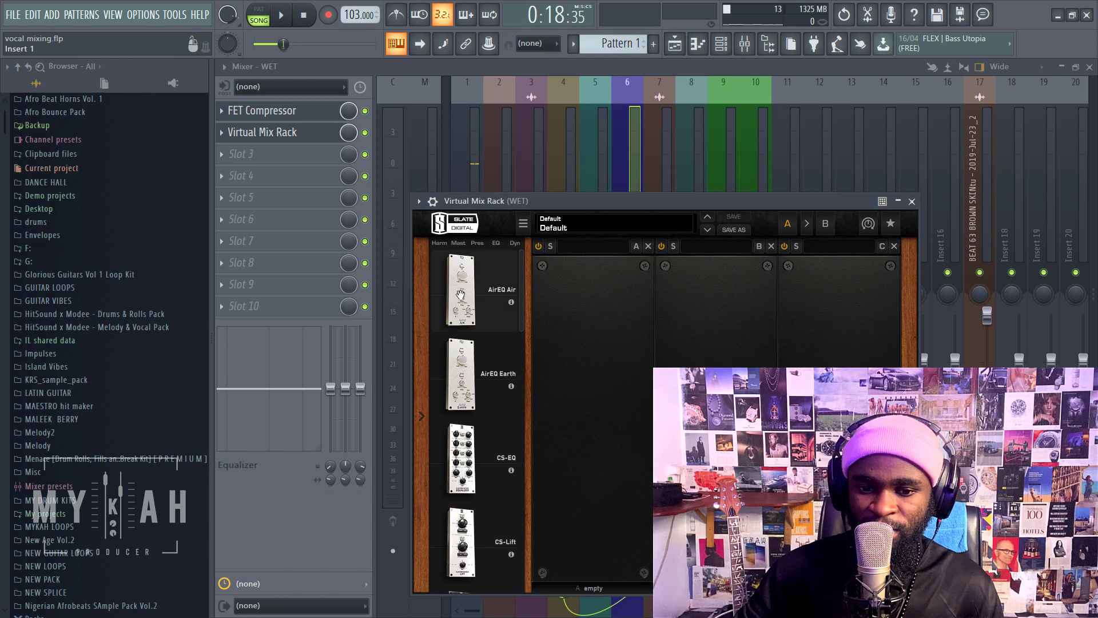
drag(485, 297, 595, 344)
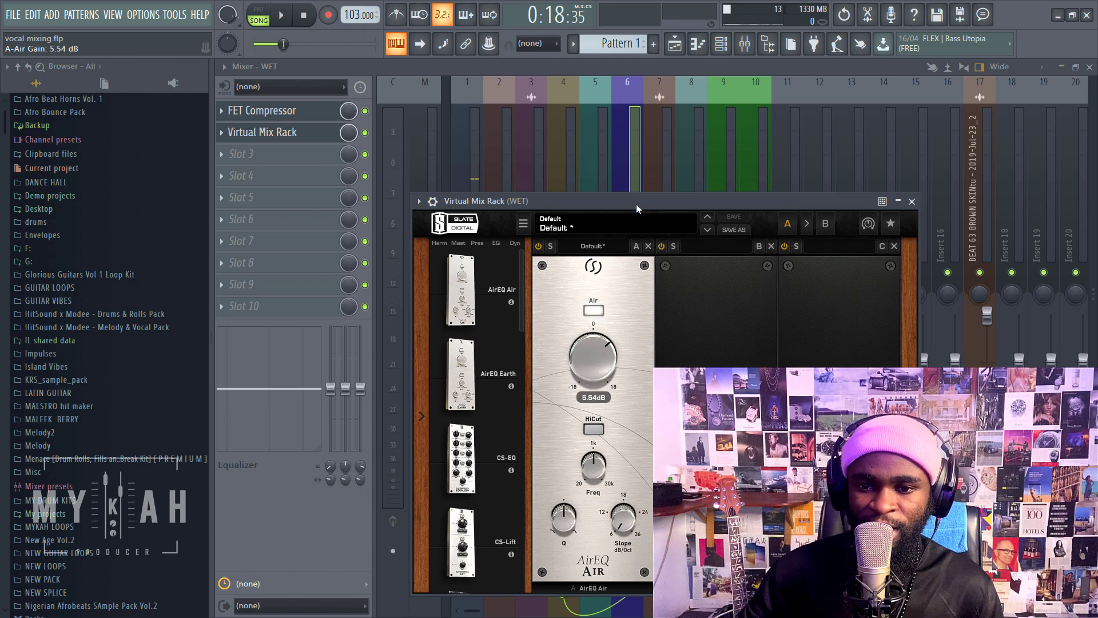
drag(636, 204, 671, 178)
Solo the LEAD 1 track in the playlist and play it.
key(F5)
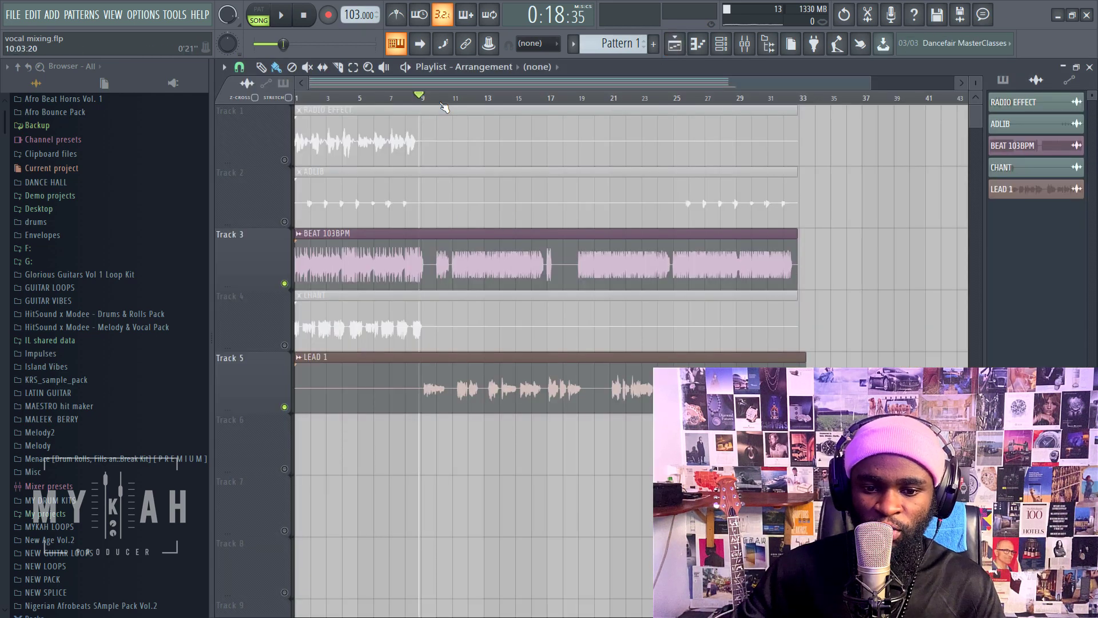
scroll(445, 108, up, 3)
right_click(284, 407)
key(space)
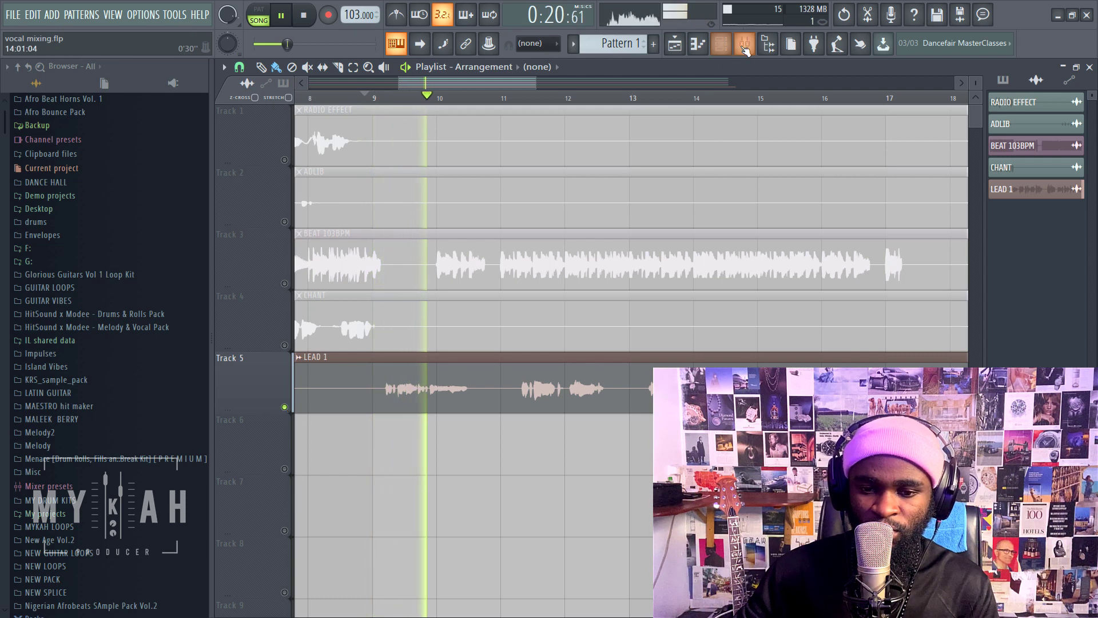
Stop playback and mute the DRY track in the mixer.
click(744, 44)
key(space)
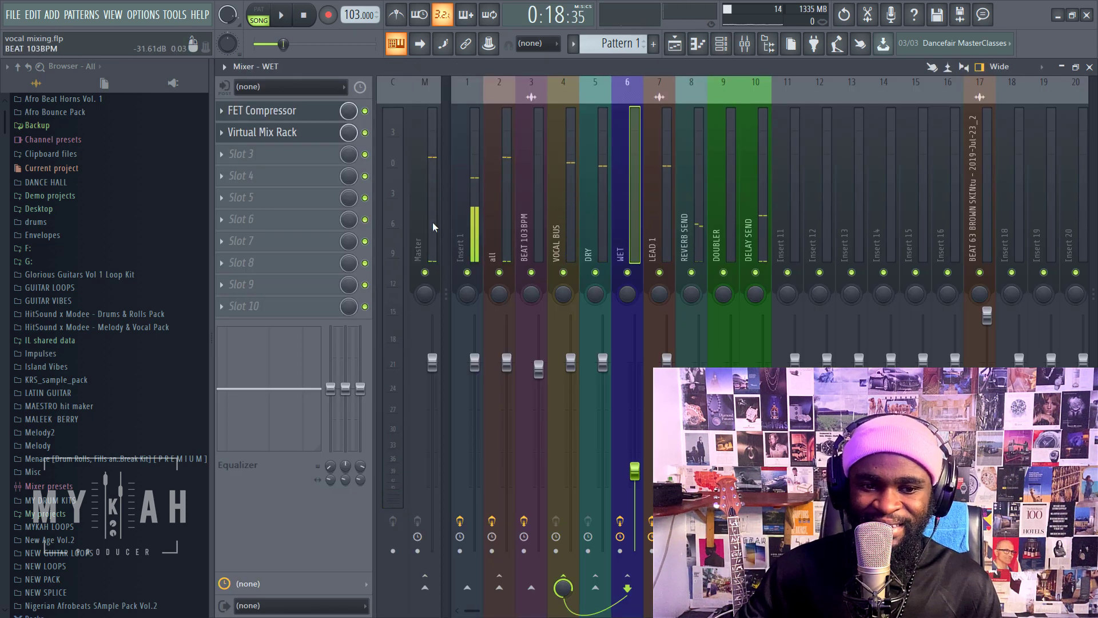
click(595, 272)
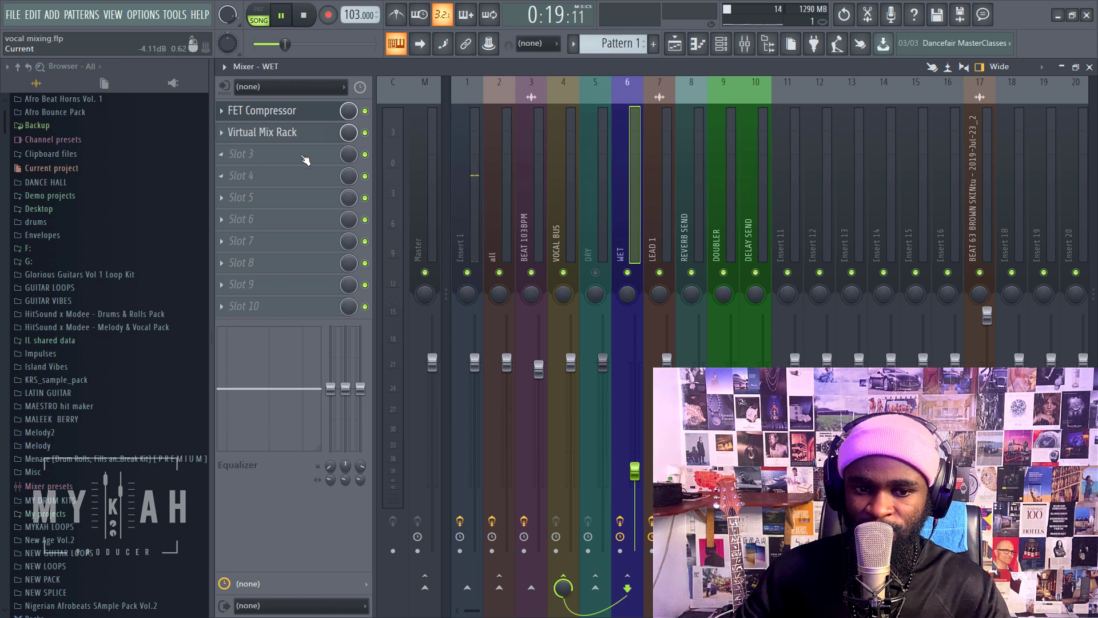
Open the WET track's Virtual Mix Rack and set AirEQ Air's gain to about 5.8 dB during playback.
click(299, 134)
drag(634, 342, 634, 332)
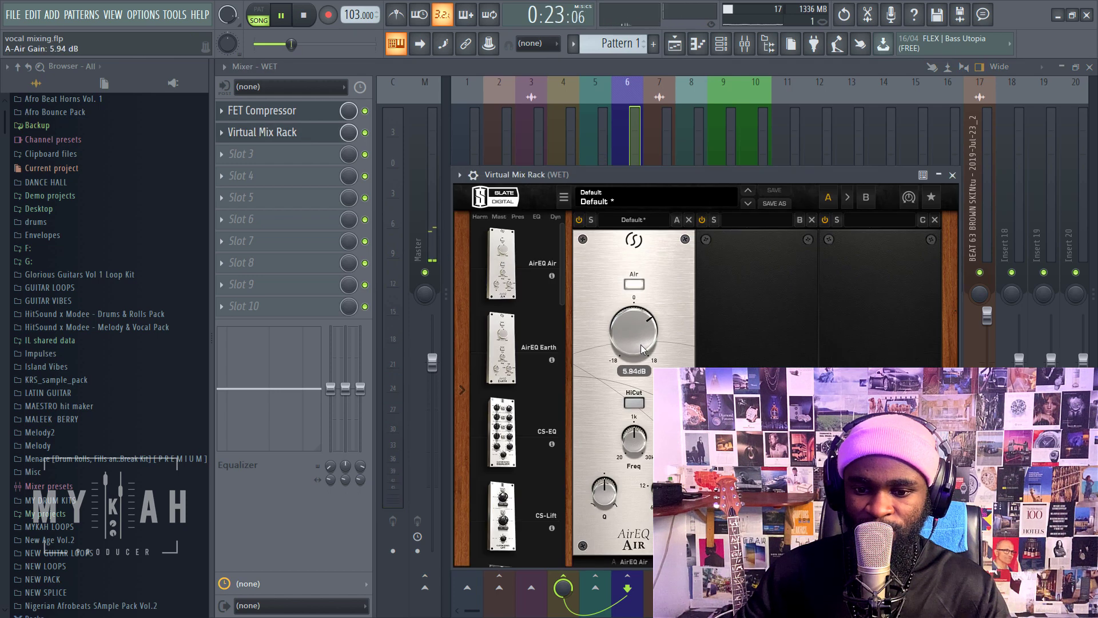
key(space)
drag(692, 172, 665, 167)
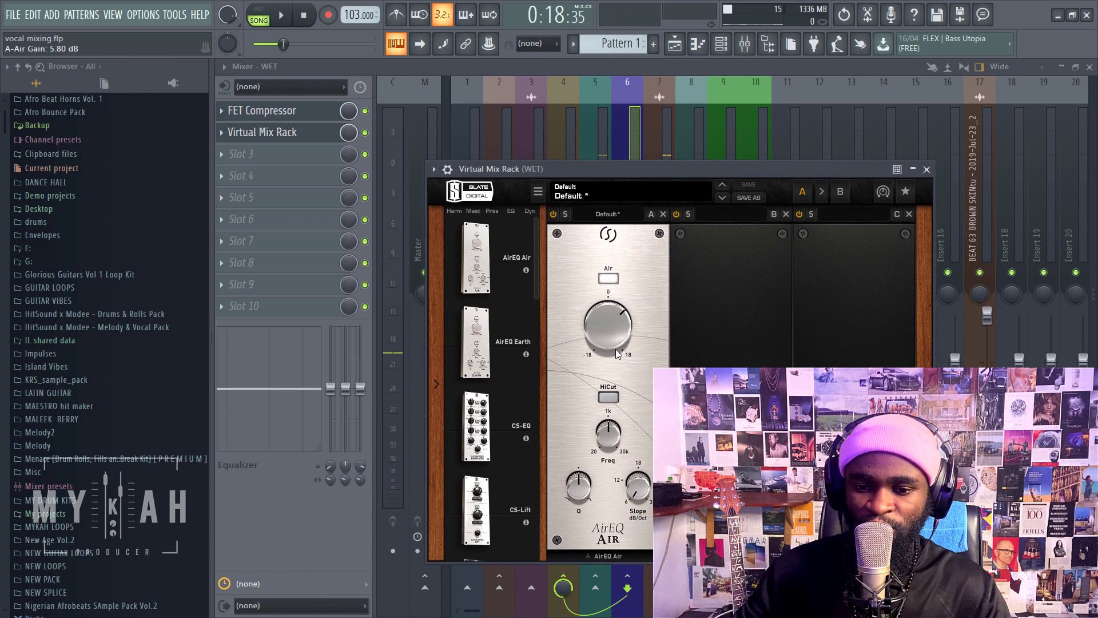
Raise the AirEQ Air gain to 18 dB and audition the lead vocal.
drag(613, 345, 613, 320)
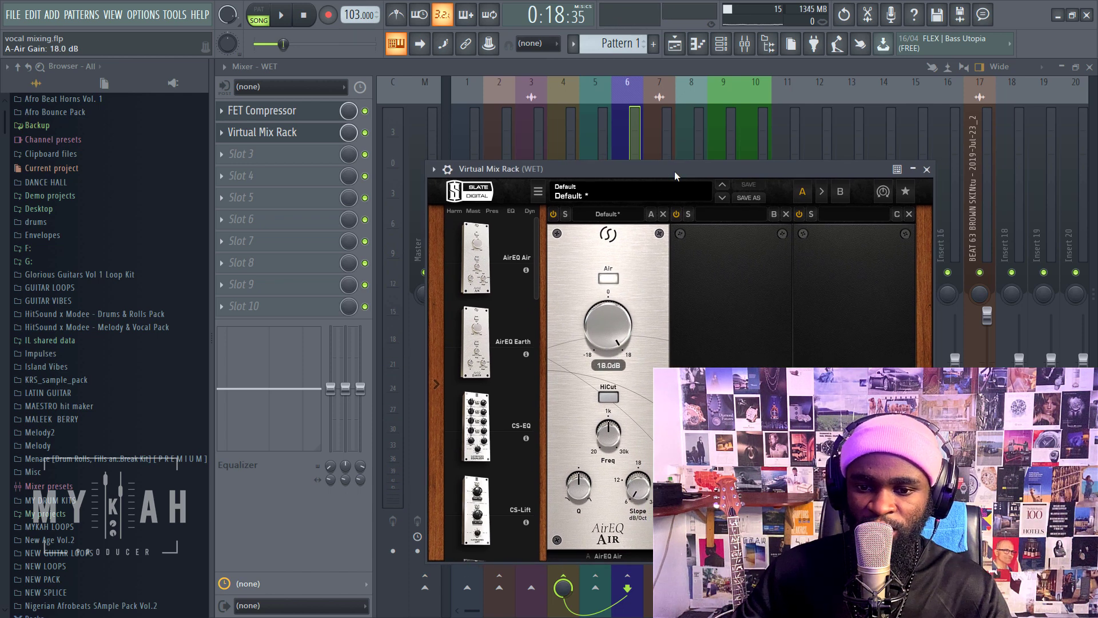
drag(674, 170, 661, 173)
key(space)
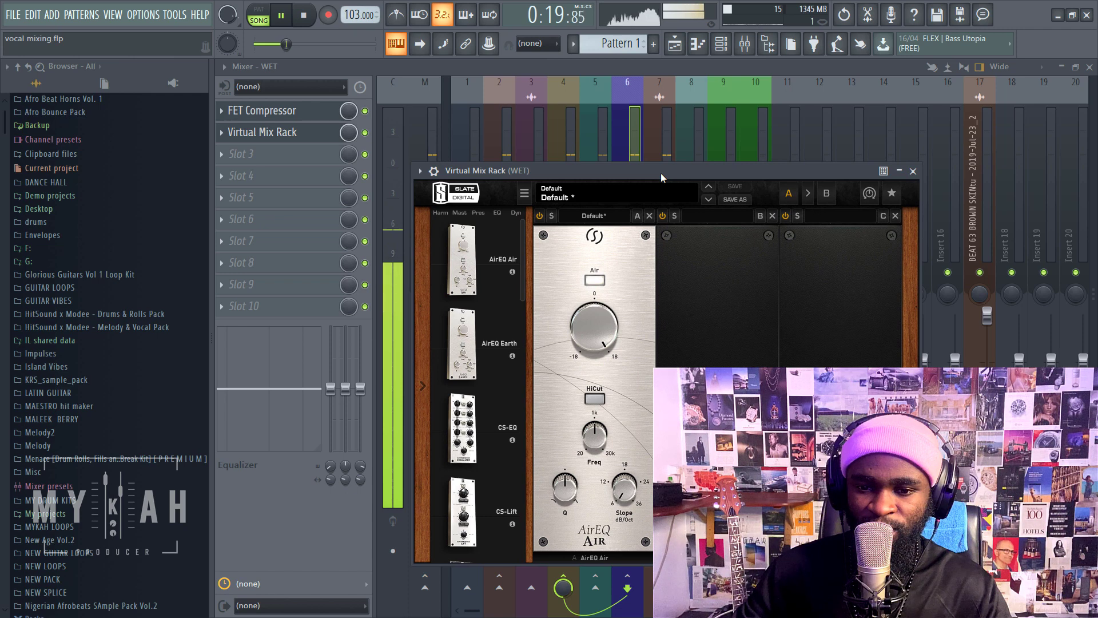
key(space)
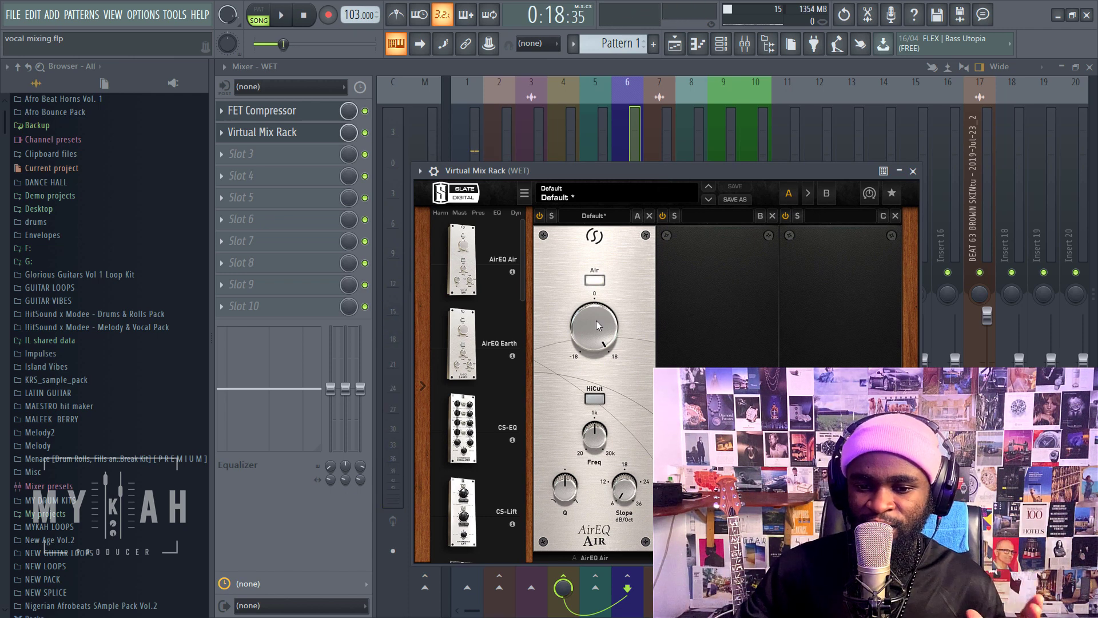
Set the AirEQ Air gain to about 8.55 dB and audition the lead vocal.
drag(596, 320, 598, 368)
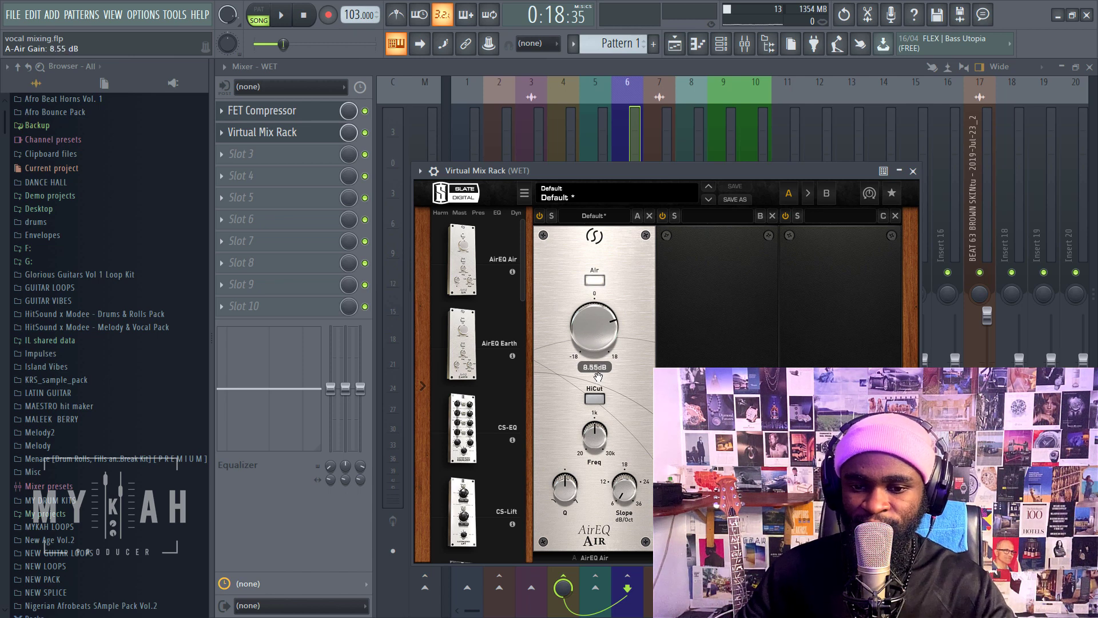
drag(634, 170, 656, 177)
key(space)
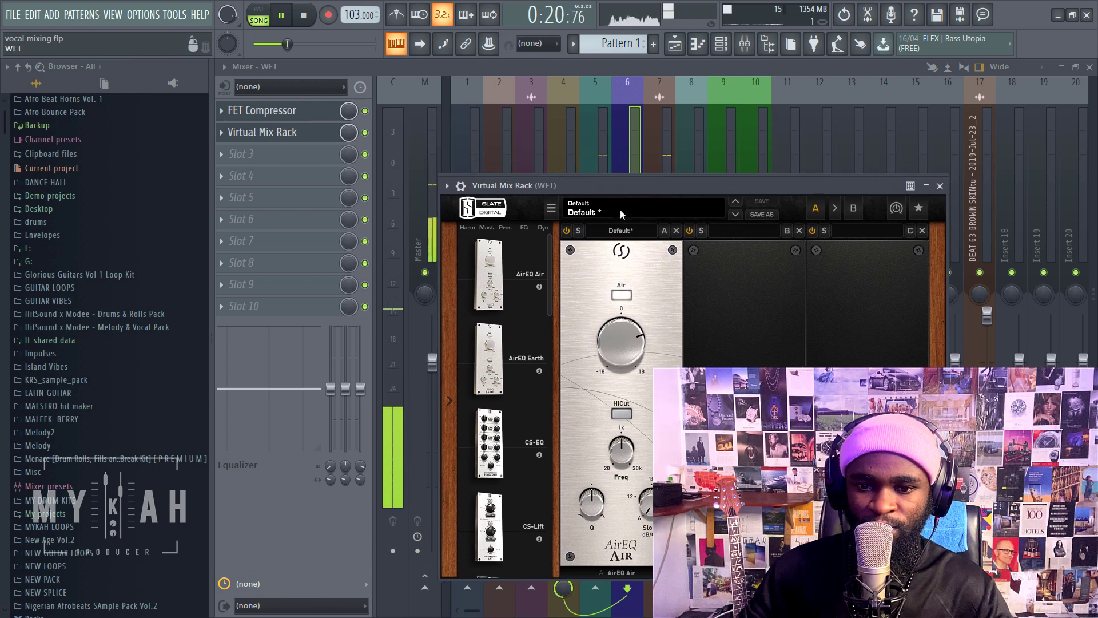
key(space)
Unmute the DRY mixer track and the BEAT 103BPM track in the playlist.
click(619, 72)
click(596, 272)
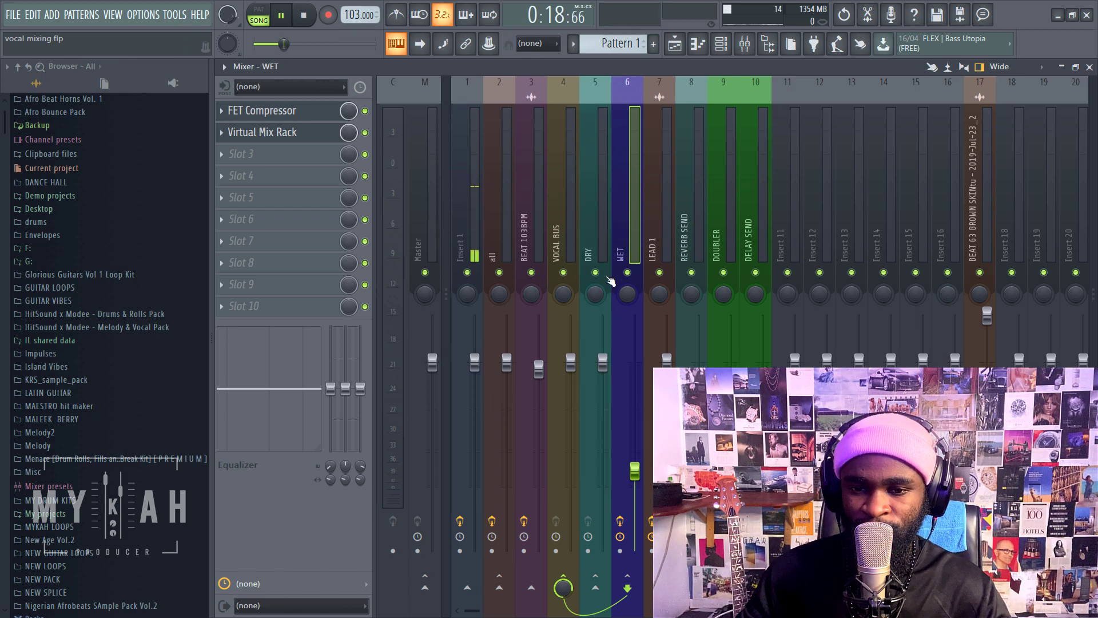
click(676, 43)
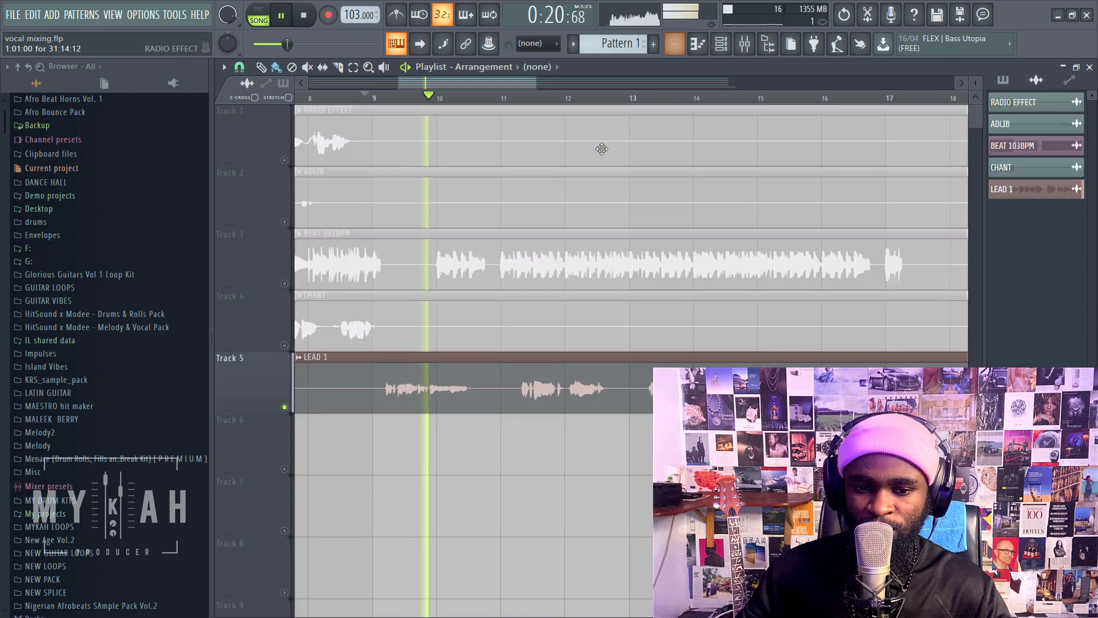
click(285, 284)
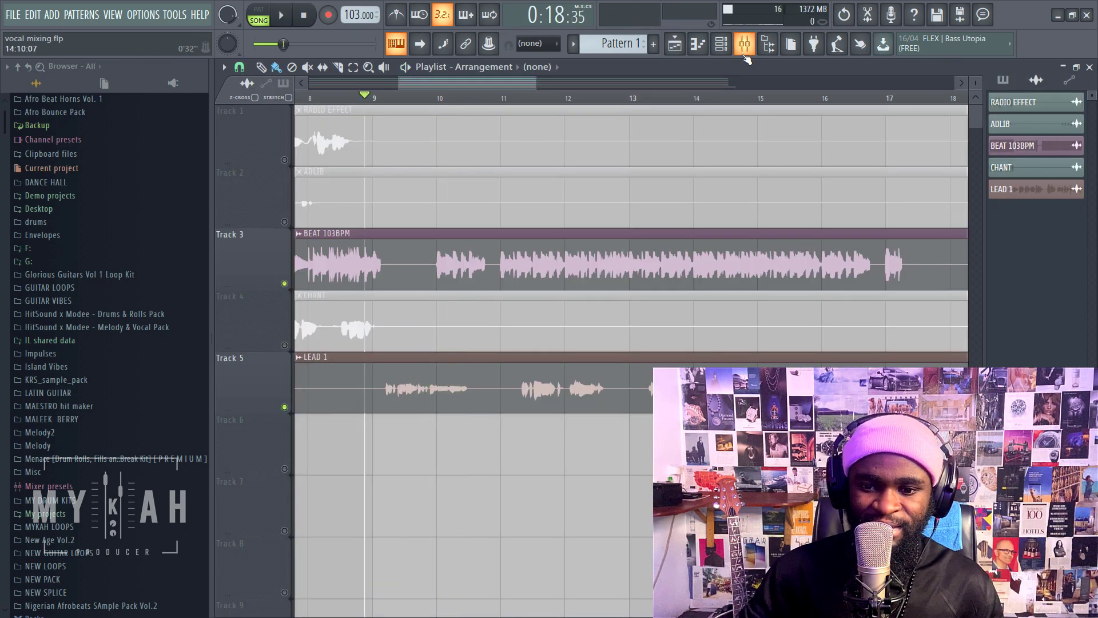
Play the beat and the LEAD 1 vocal together from the playlist.
click(745, 51)
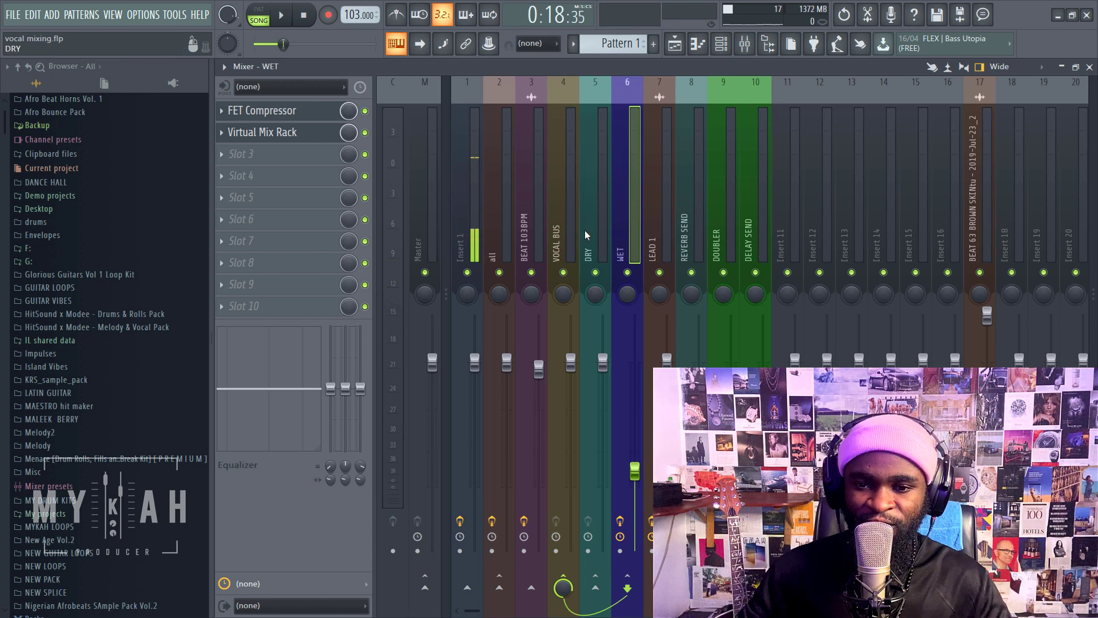
click(675, 44)
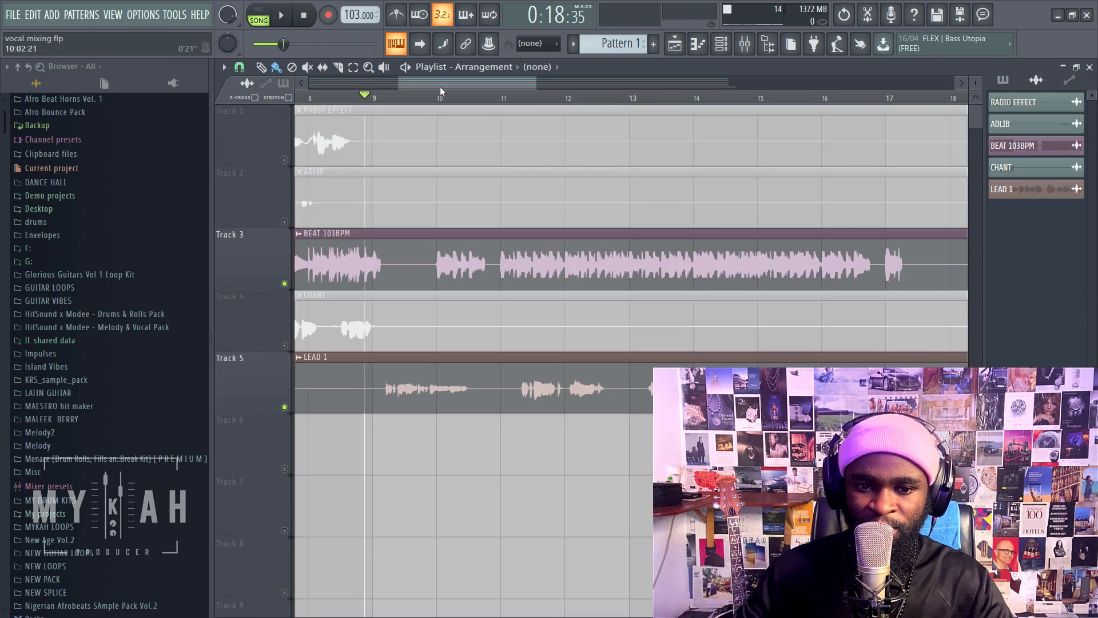
key(space)
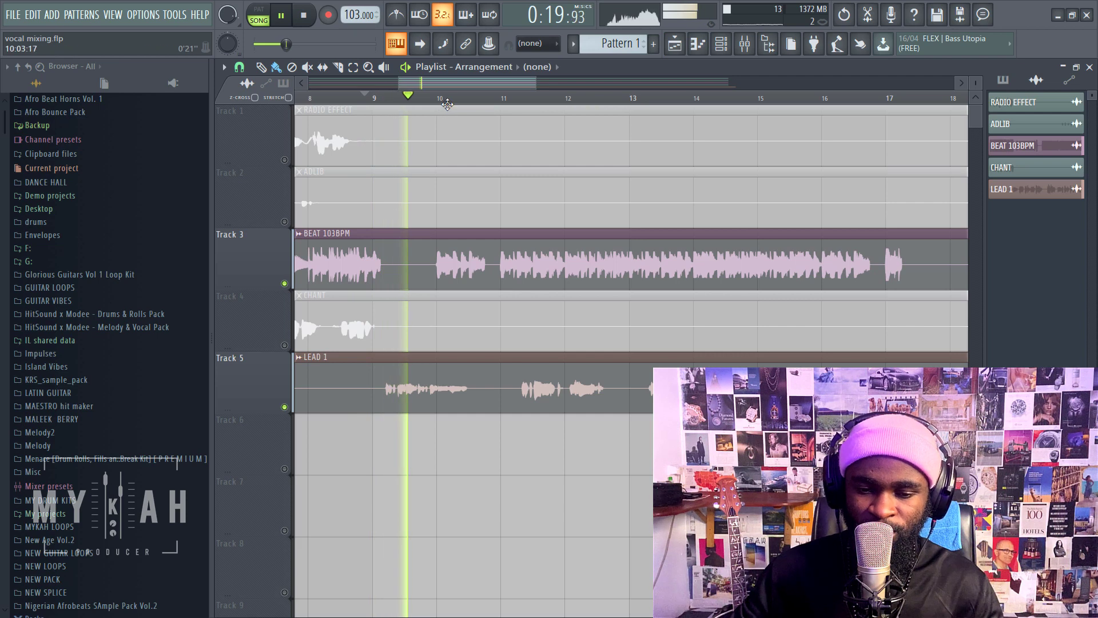
scroll(450, 101, up, 1)
scroll(450, 100, down, 1)
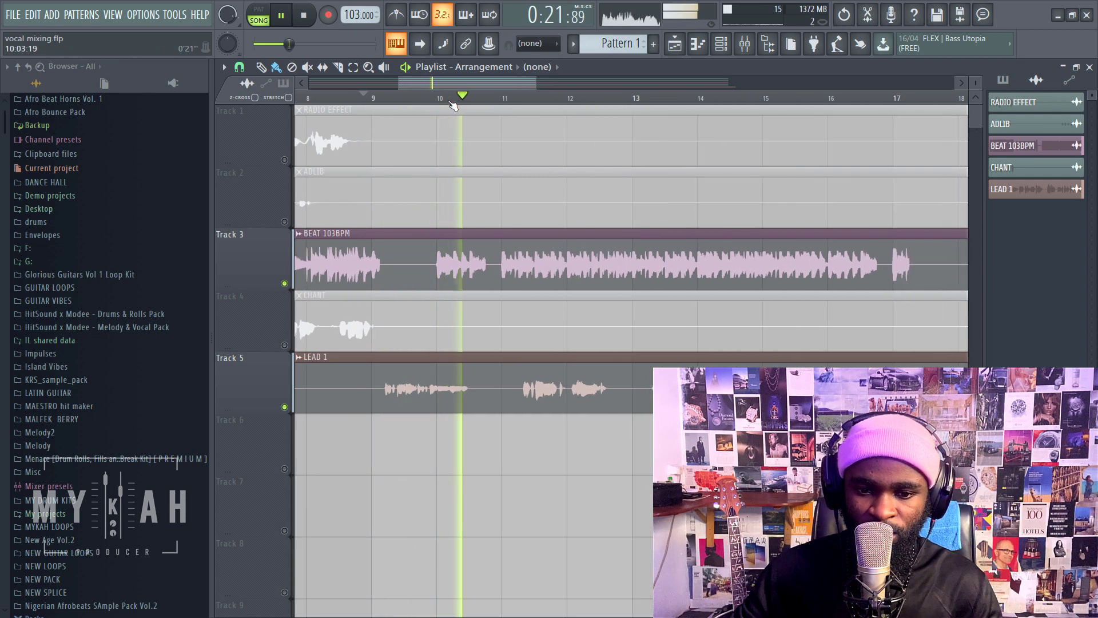
scroll(454, 105, down, 1)
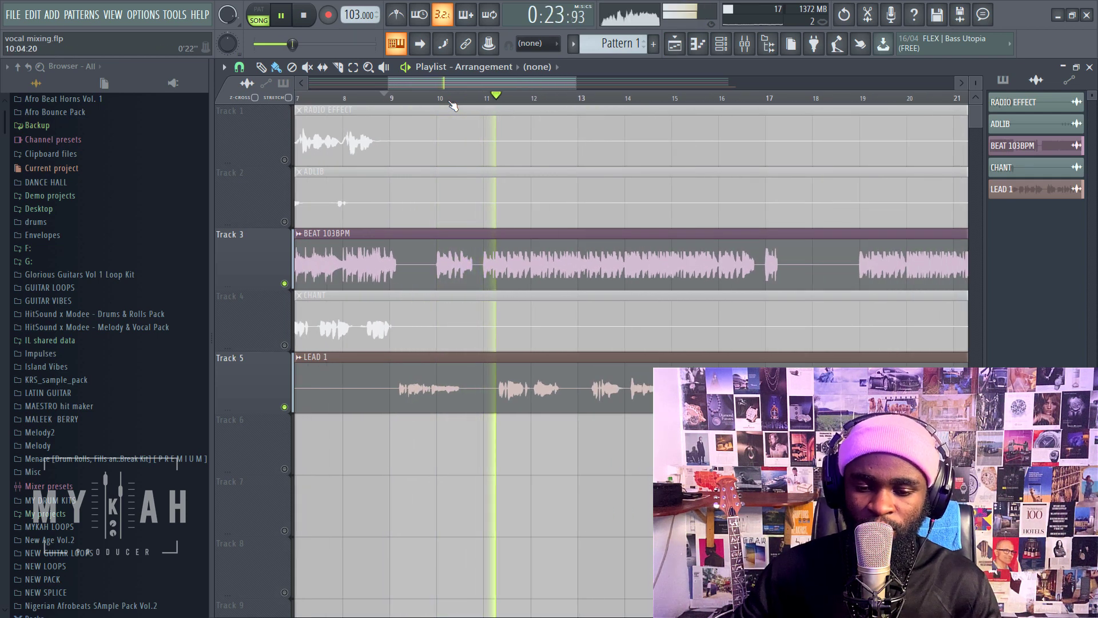
Return to the mixer, stop playback and select the LEAD 1 track.
click(744, 44)
key(space)
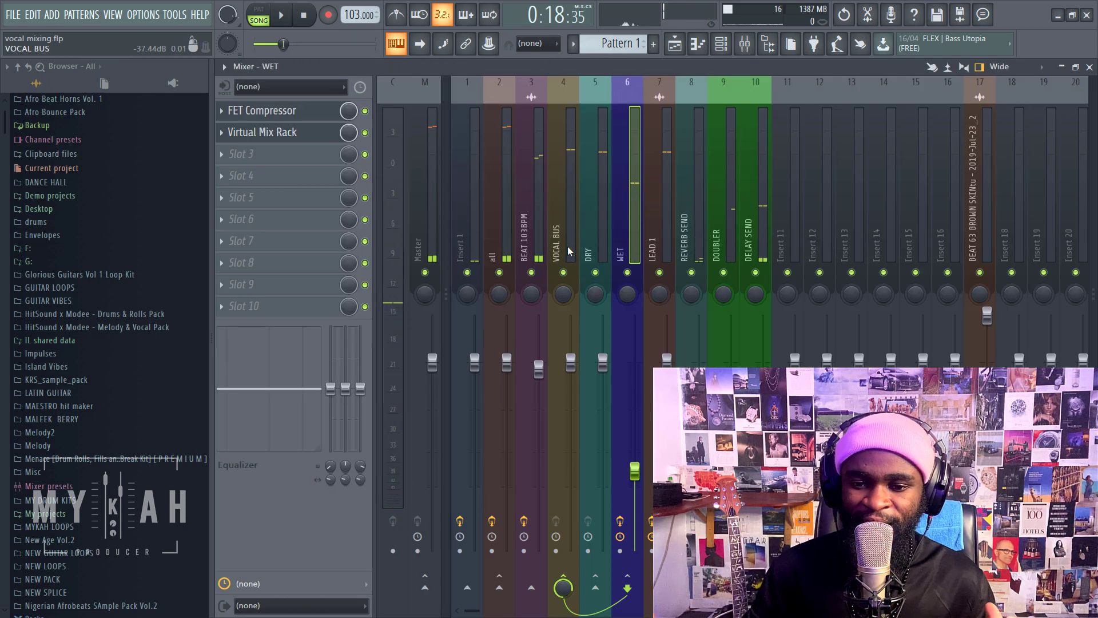
click(666, 245)
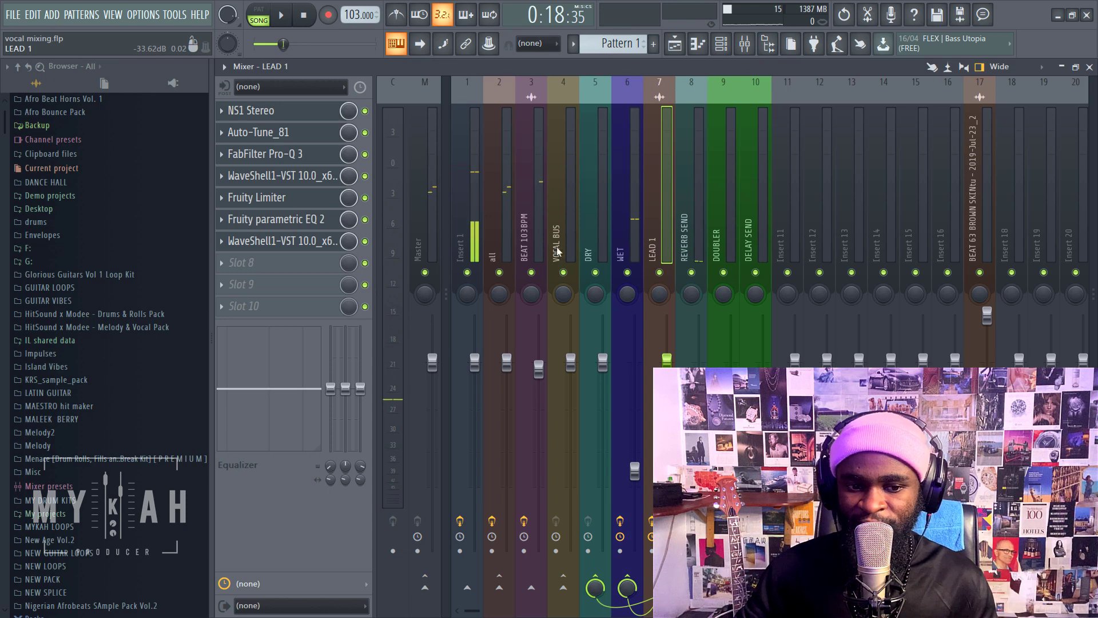
click(285, 262)
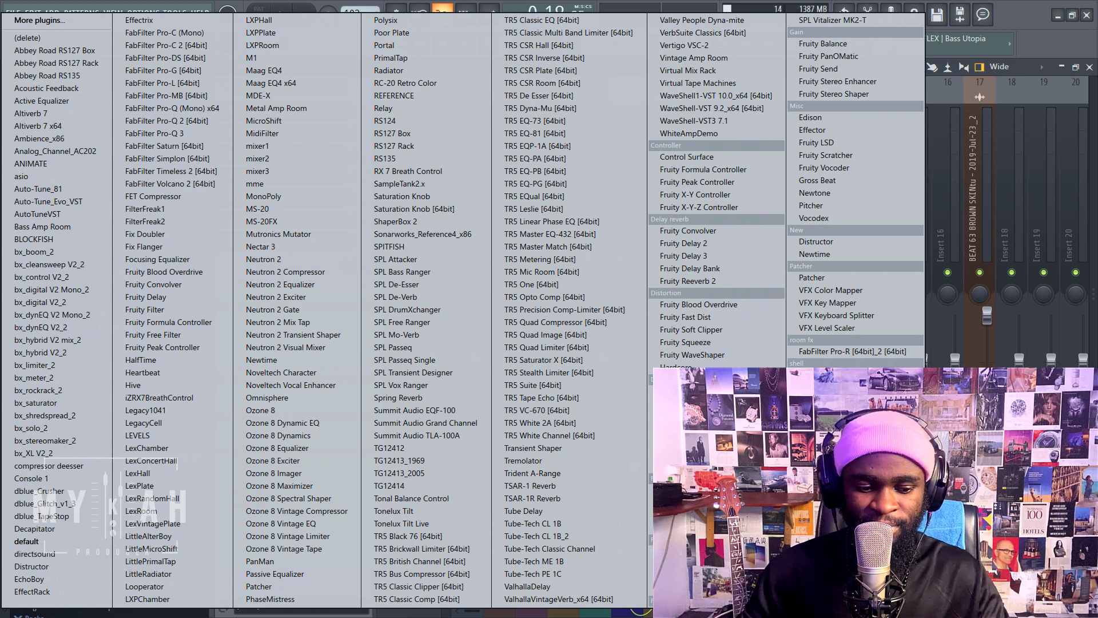
click(692, 346)
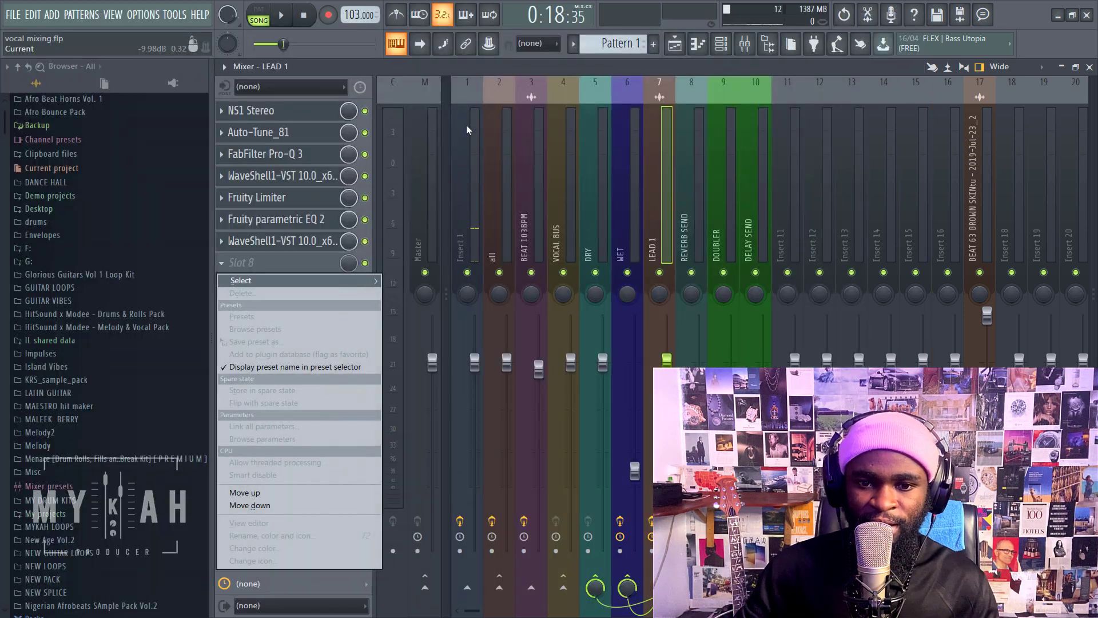
click(492, 67)
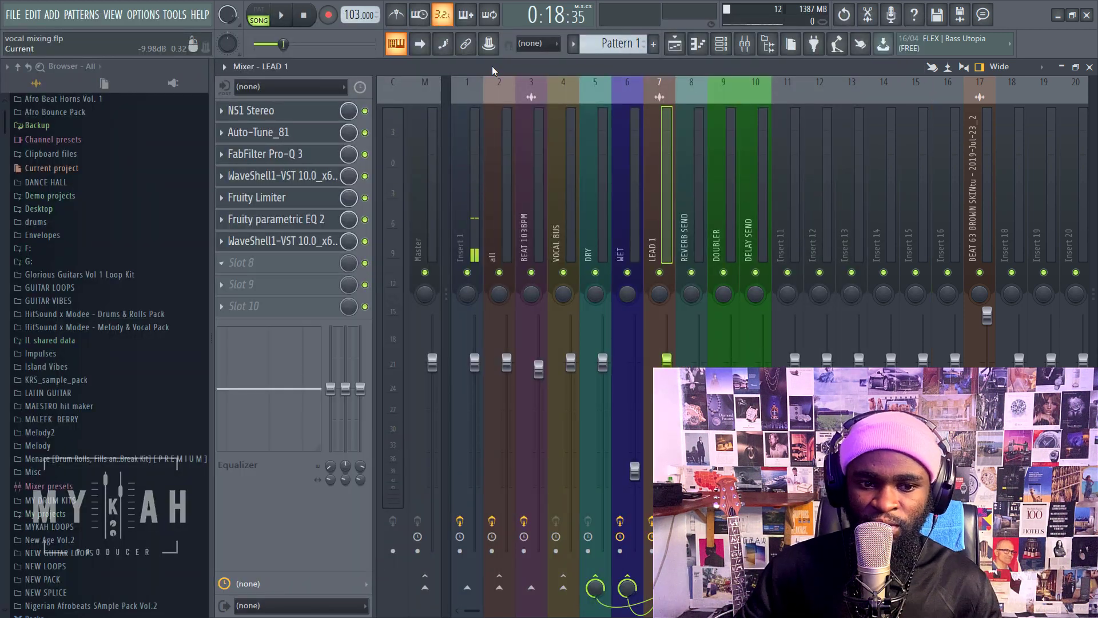
Copy the WaveShell1-VST de-esser from slot 4 of the LEAD 1 track to slot 8.
click(222, 175)
drag(264, 254, 294, 266)
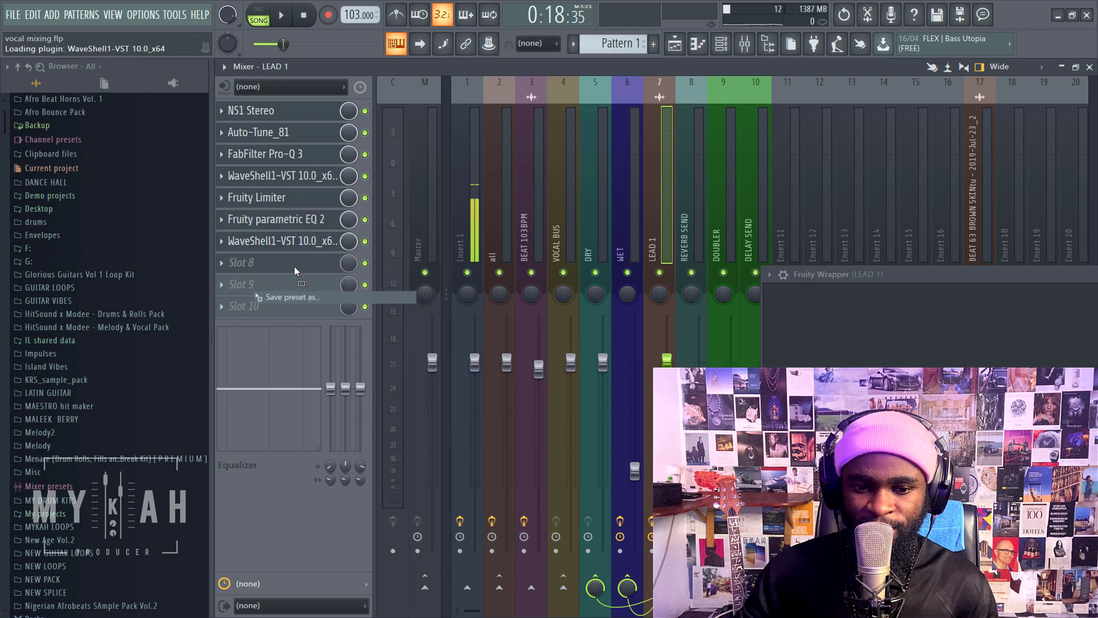
drag(846, 270, 764, 219)
Set the slot 8 de-esser's threshold to about -39.4 dB while listening to the beat and lead vocal.
key(space)
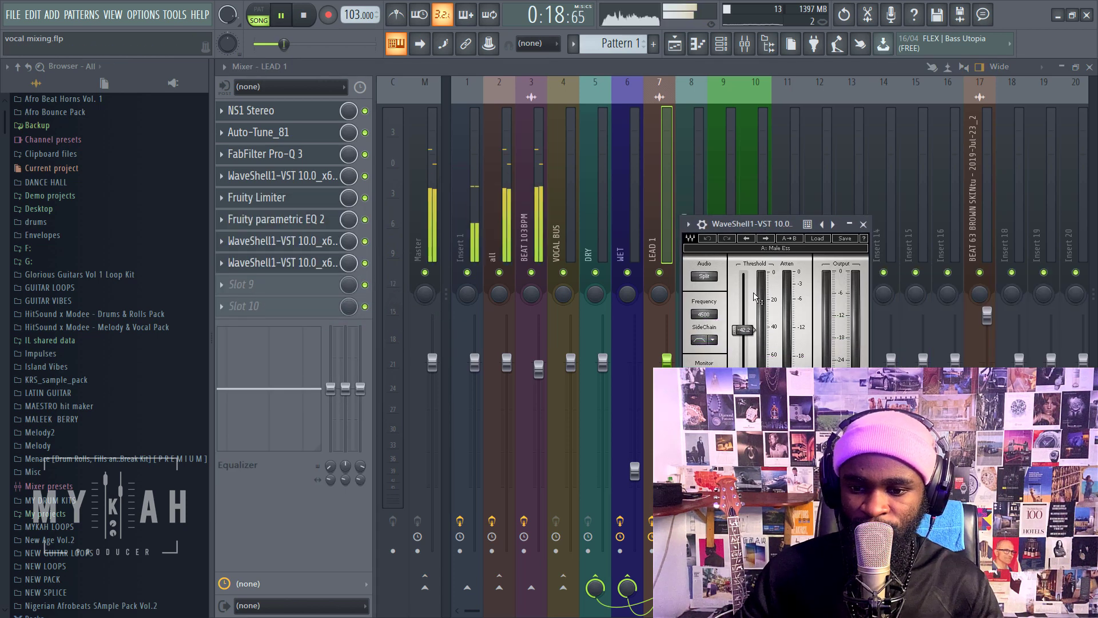
drag(747, 332, 747, 324)
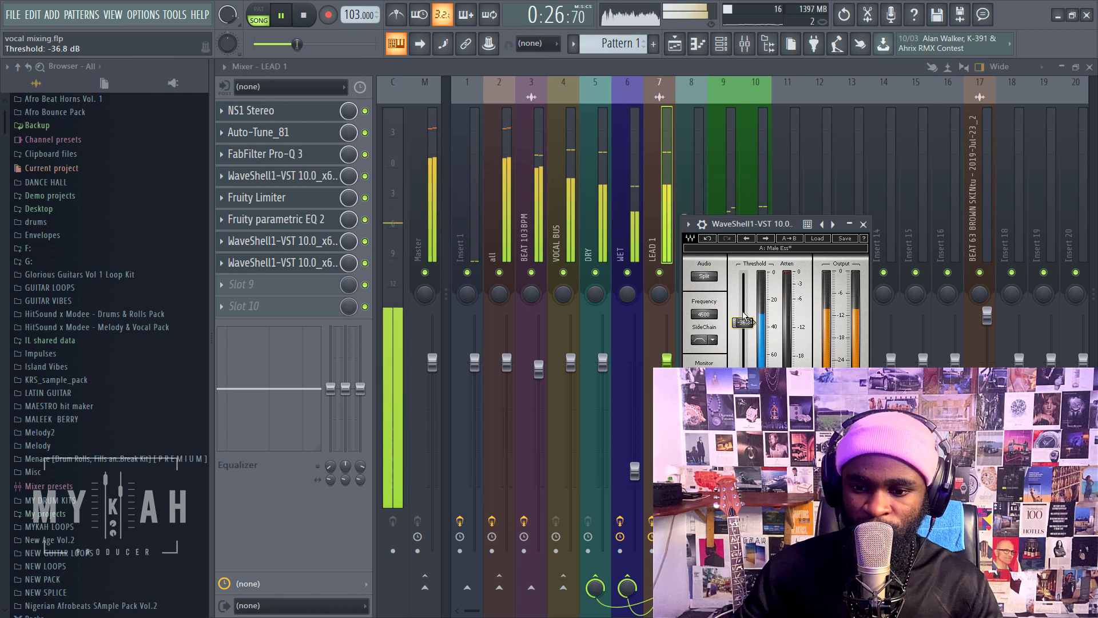
drag(747, 323, 746, 326)
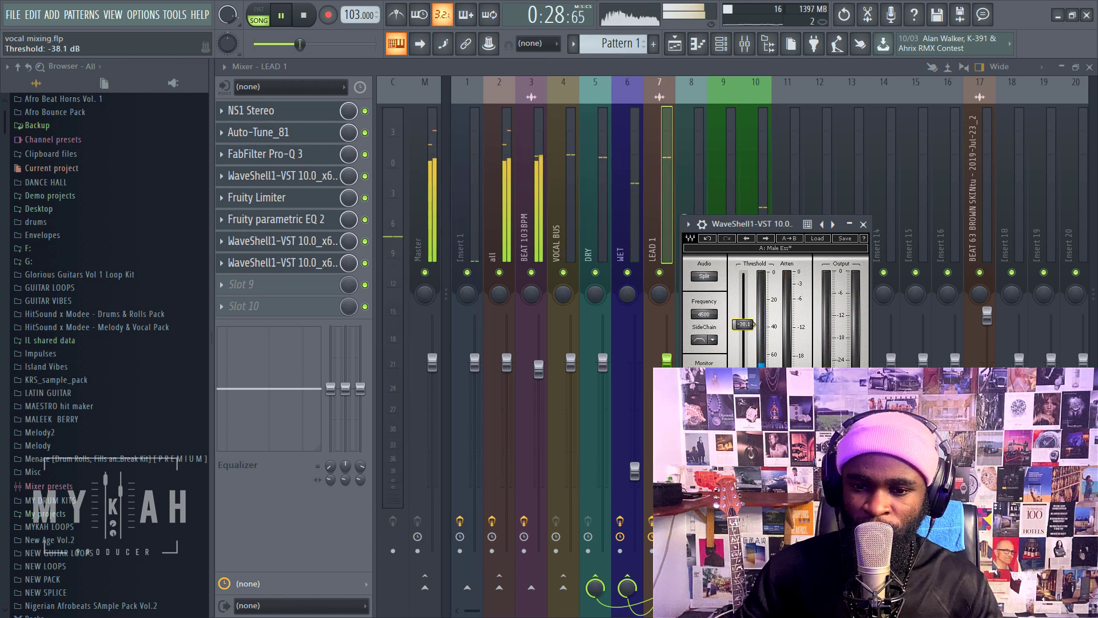
drag(744, 324, 744, 326)
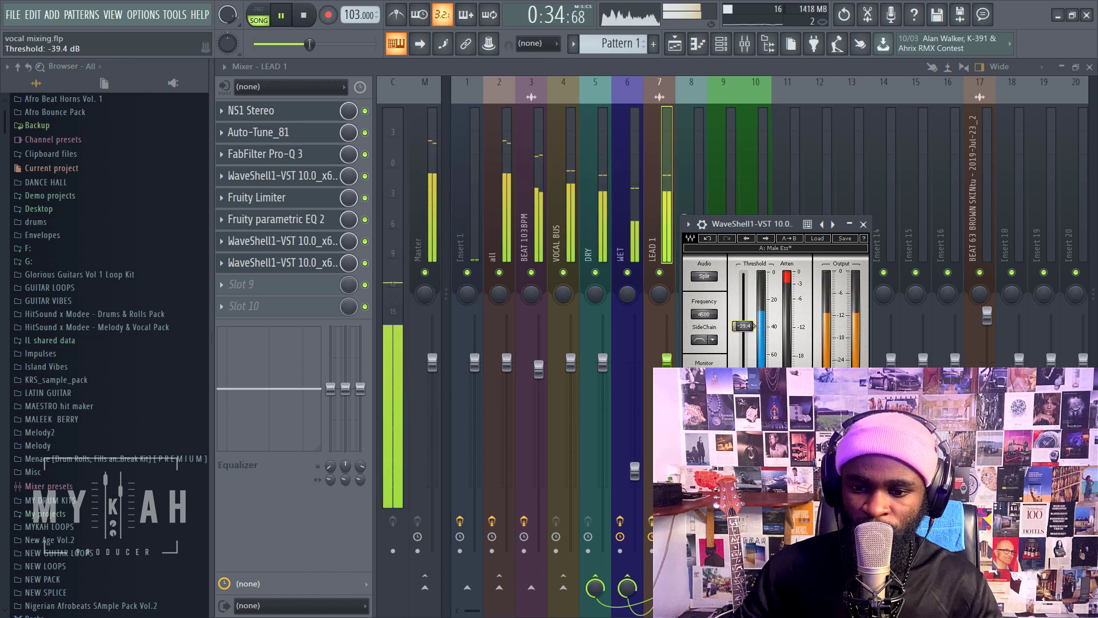
key(space)
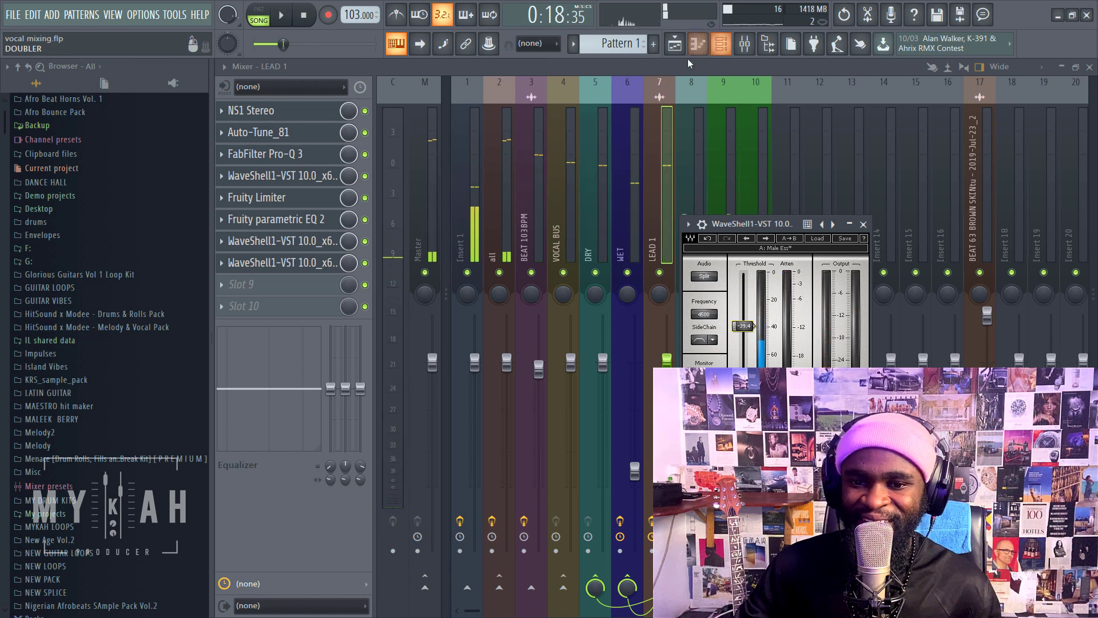
Set the playlist position to the start of the song and unmute the CHANT track.
click(675, 45)
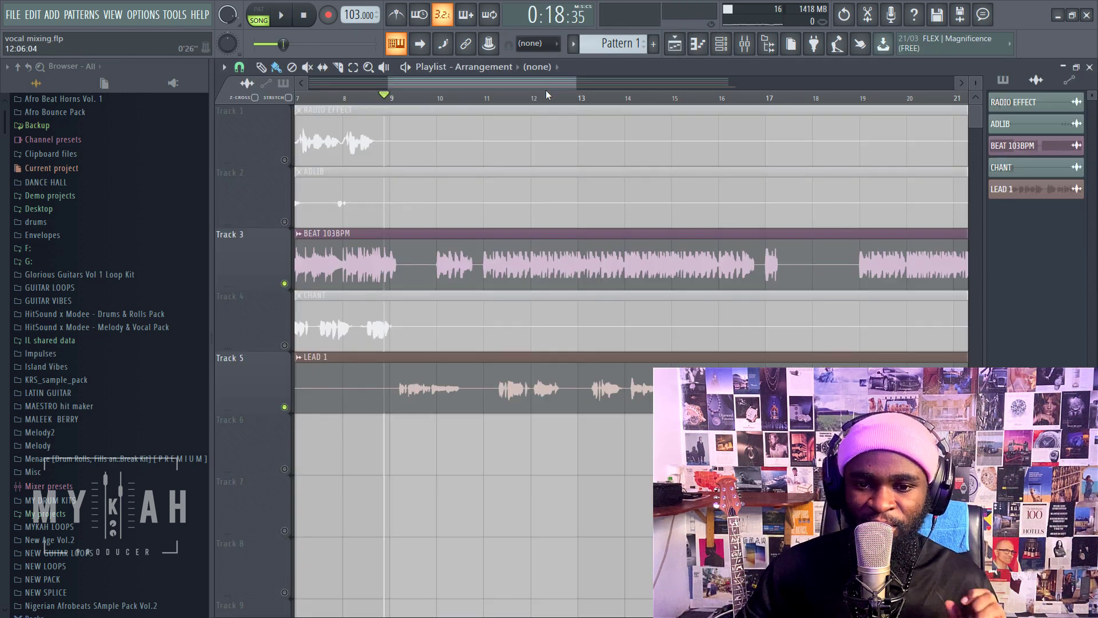
scroll(551, 101, down, 4)
scroll(551, 100, down, 2)
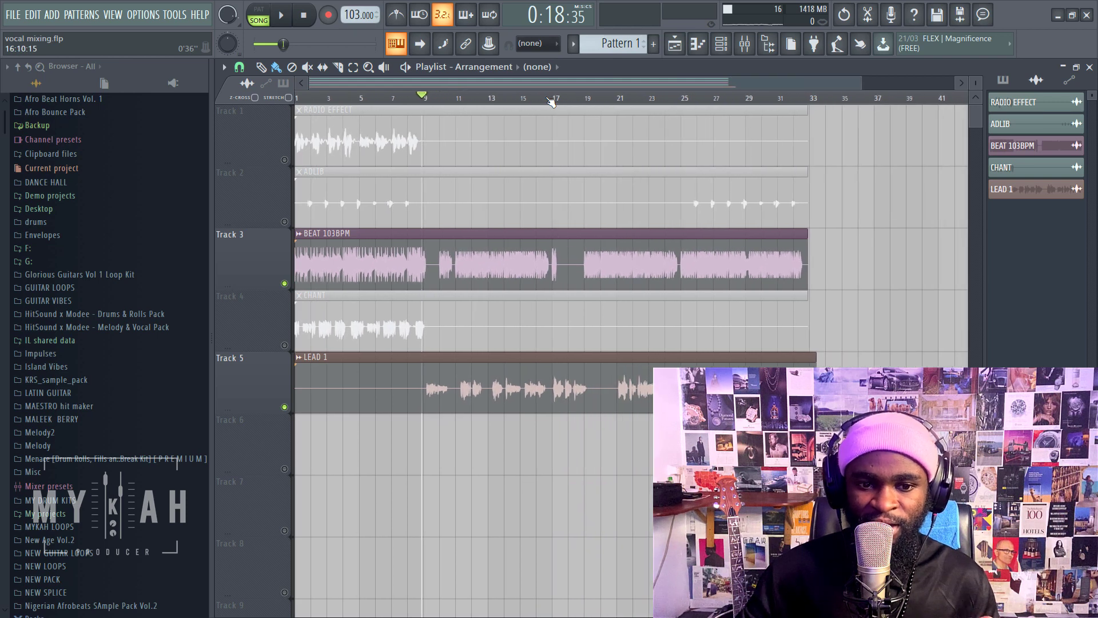
drag(338, 103, 305, 106)
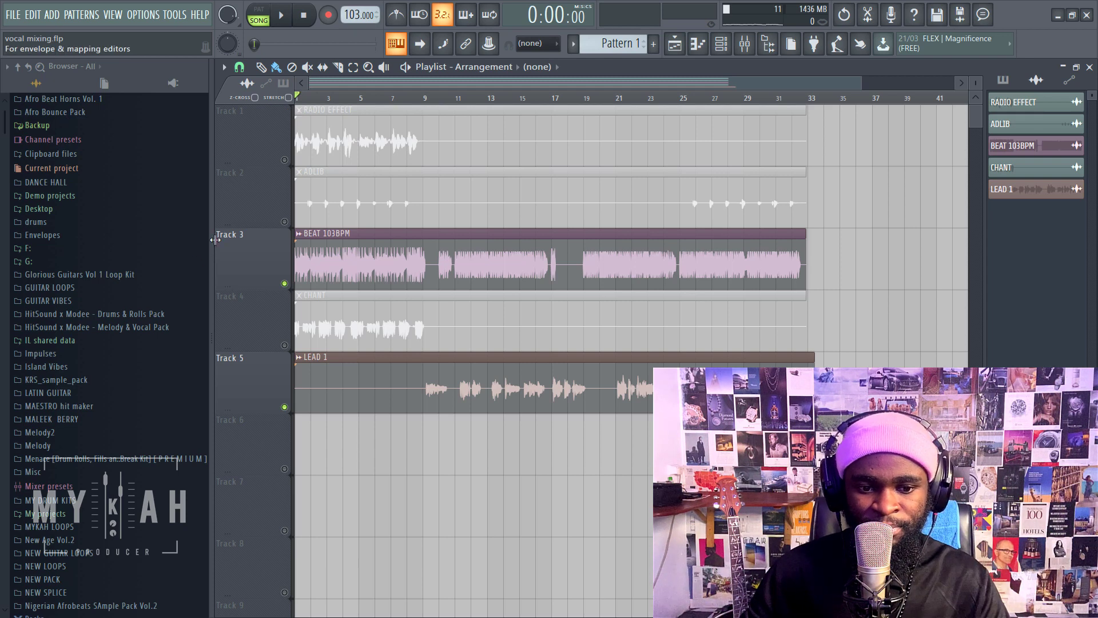
click(284, 346)
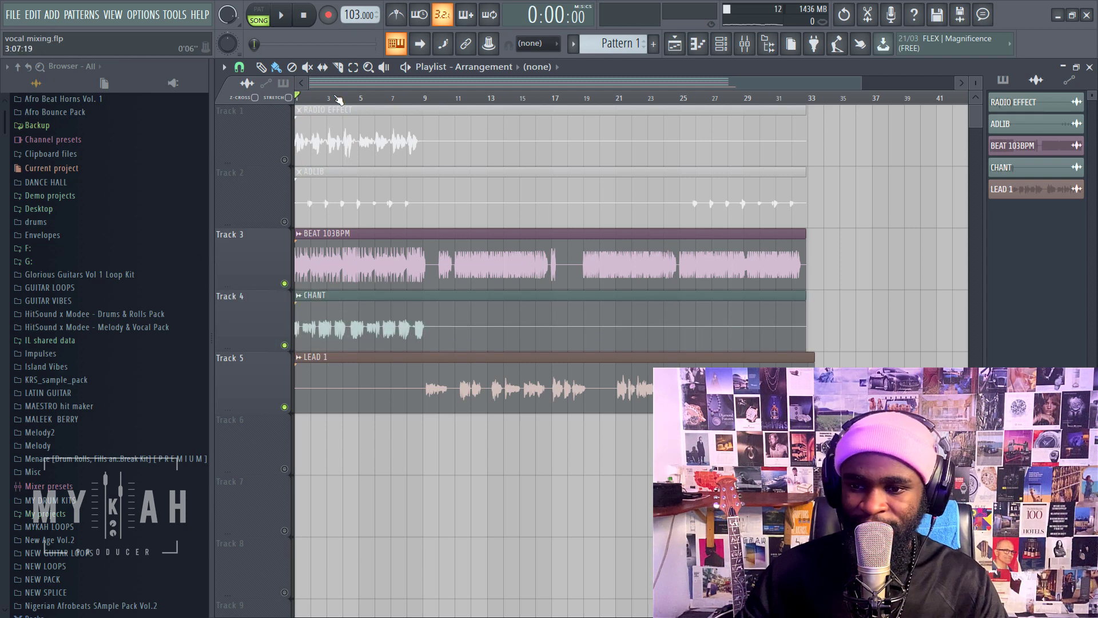
Open the CHANT clip's channel settings and route it to the free mixer track 11.
drag(862, 82, 567, 96)
key(space)
key(space)
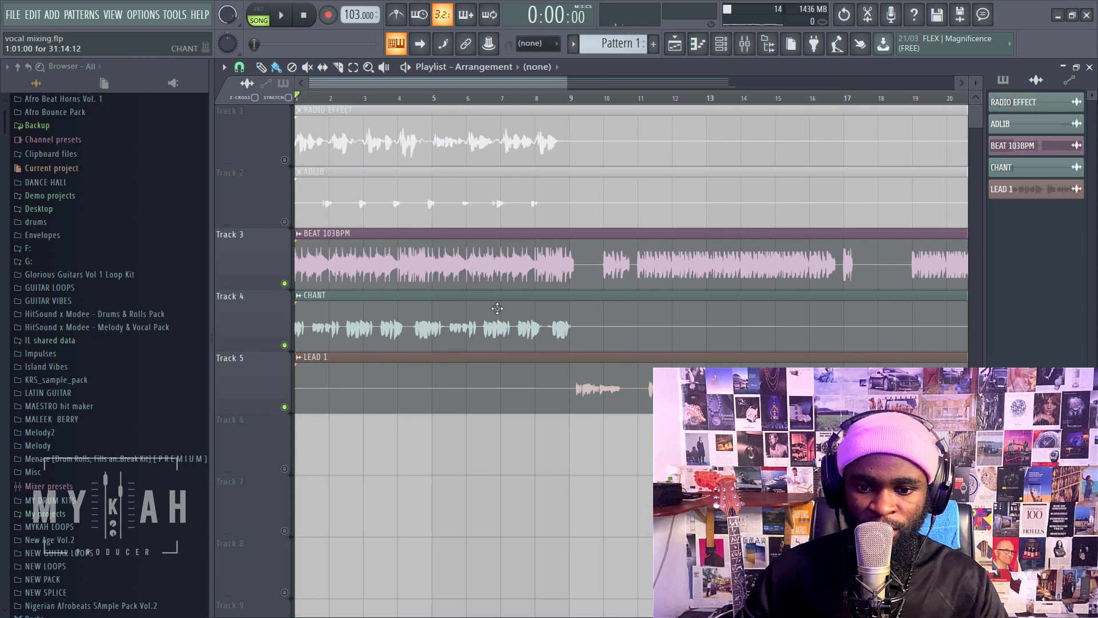
double_click(496, 326)
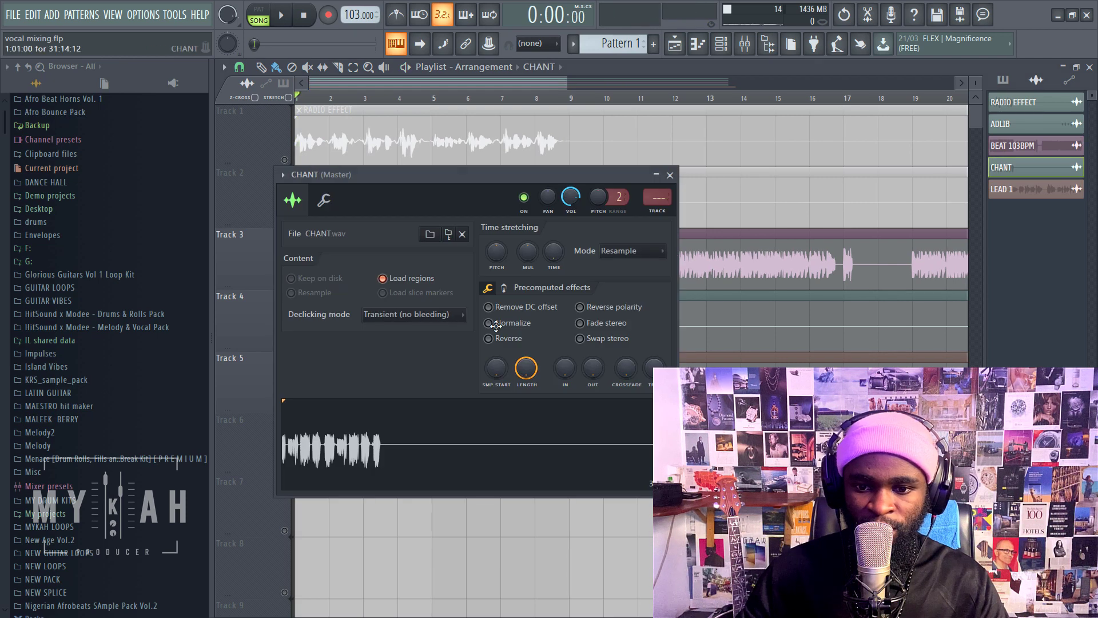
click(657, 210)
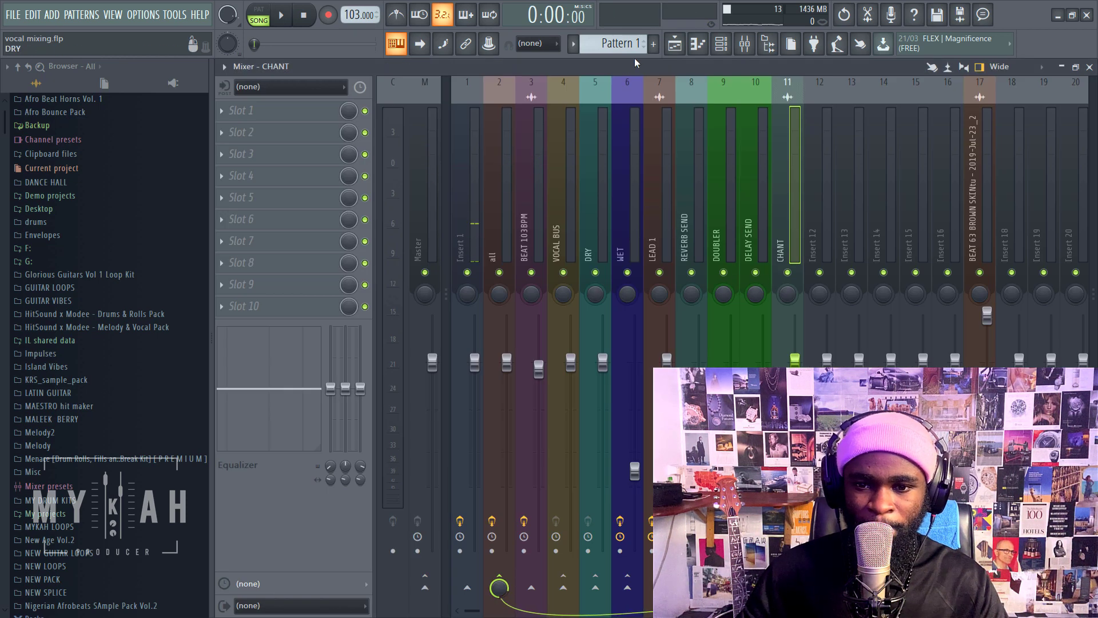
Play the song from the start in the playlist to hear the chant with the beat.
click(675, 44)
key(space)
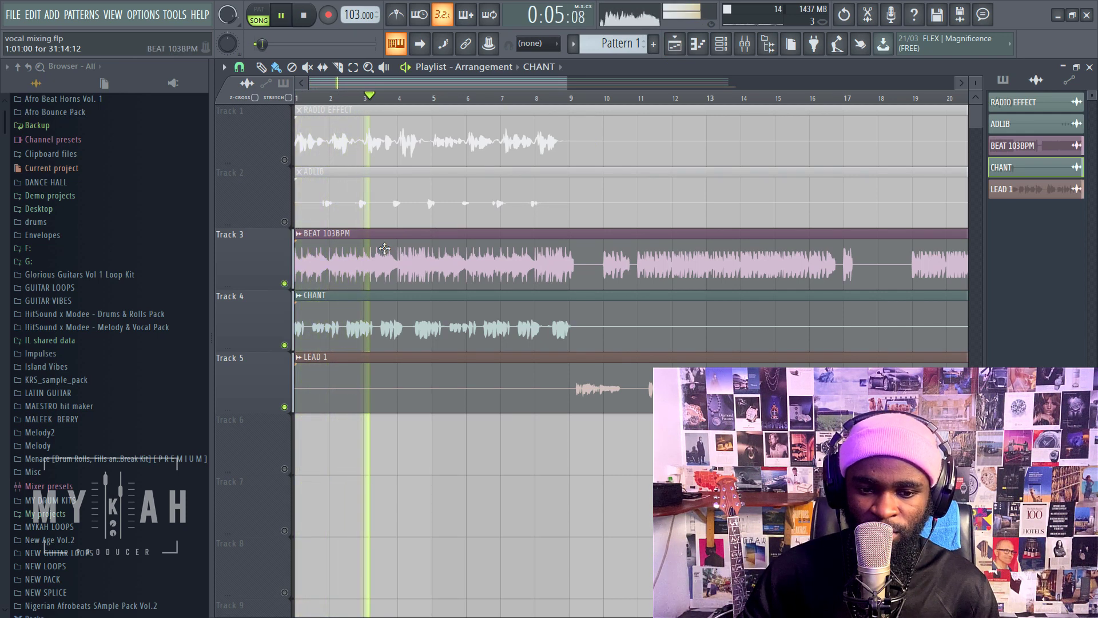
scroll(439, 100, down, 3)
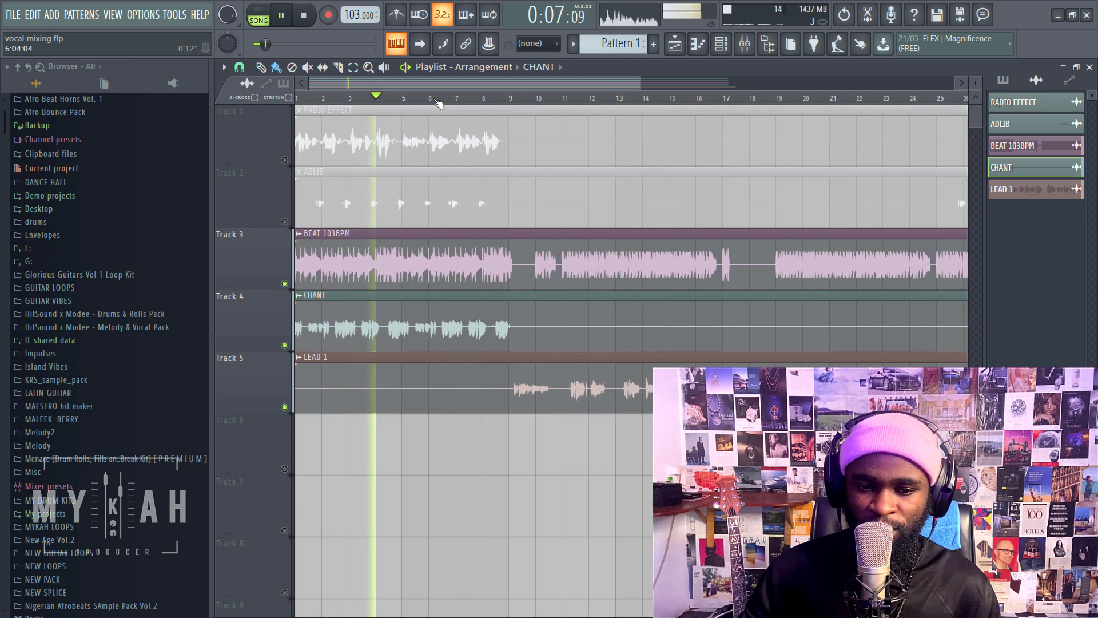
Stop playback, solo the RADIO EFFECT playlist track, and route its clip's channel to mixer track 11, the one CHANT uses.
key(space)
ctrl+click(284, 161)
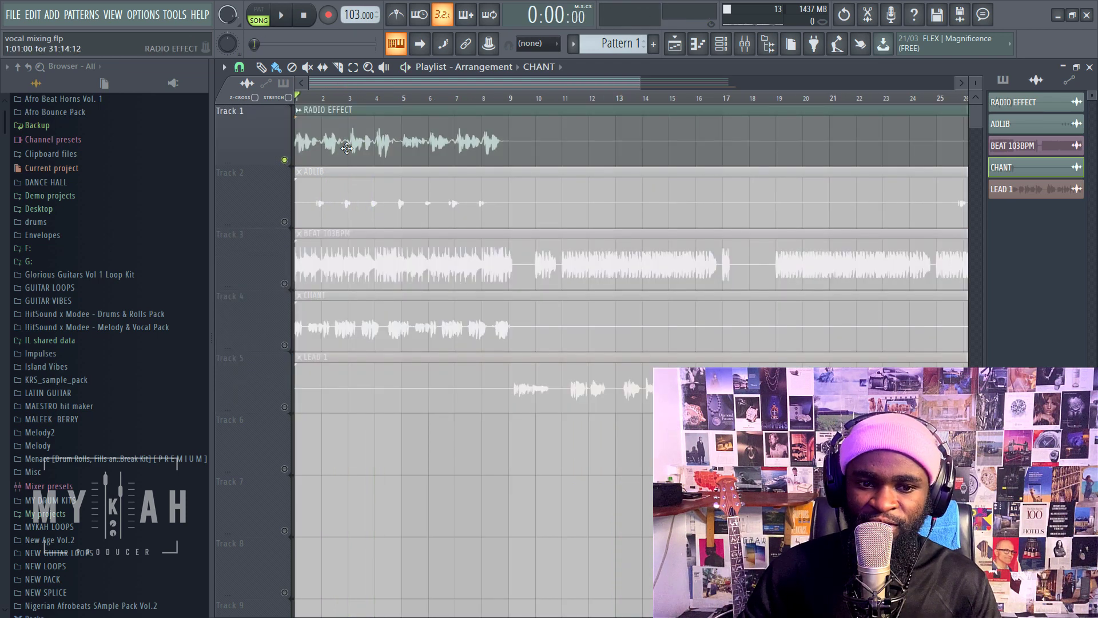
double_click(347, 148)
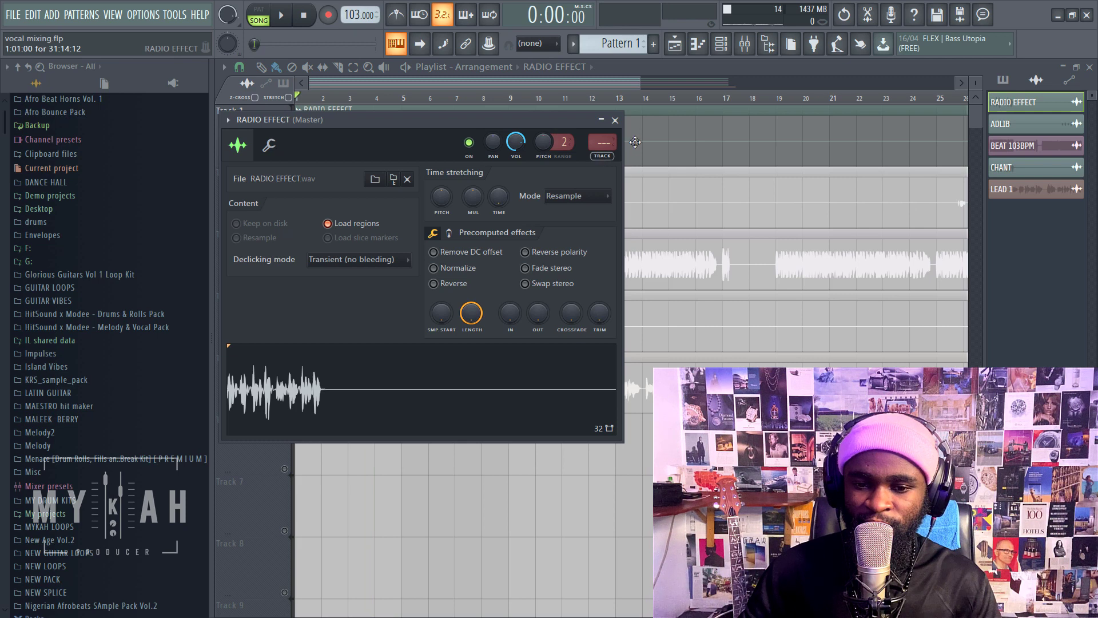
double_click(673, 323)
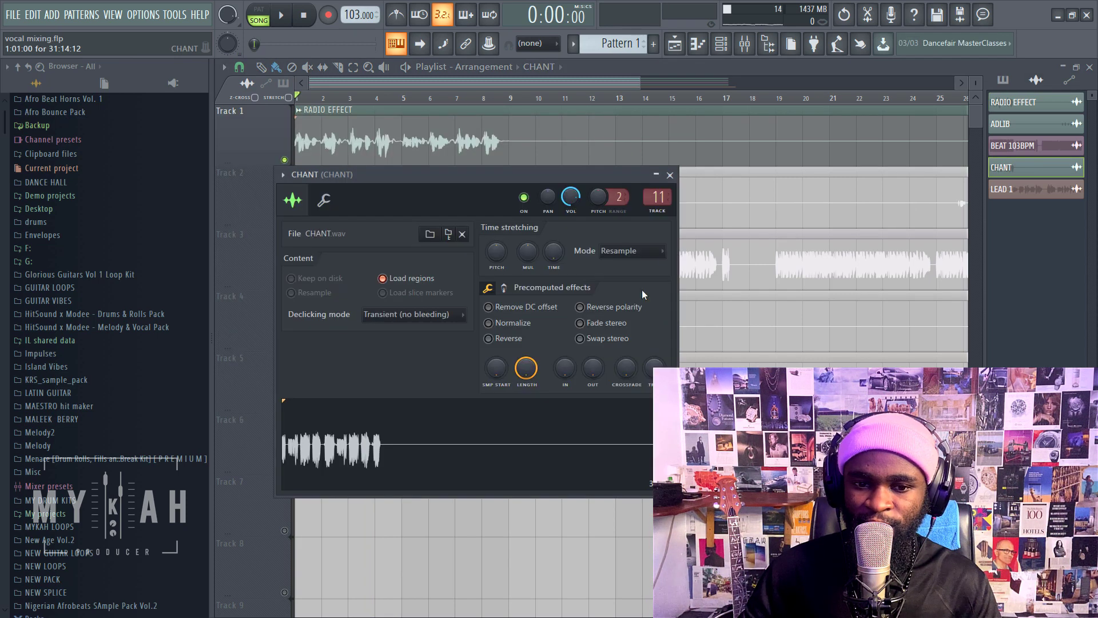
double_click(537, 134)
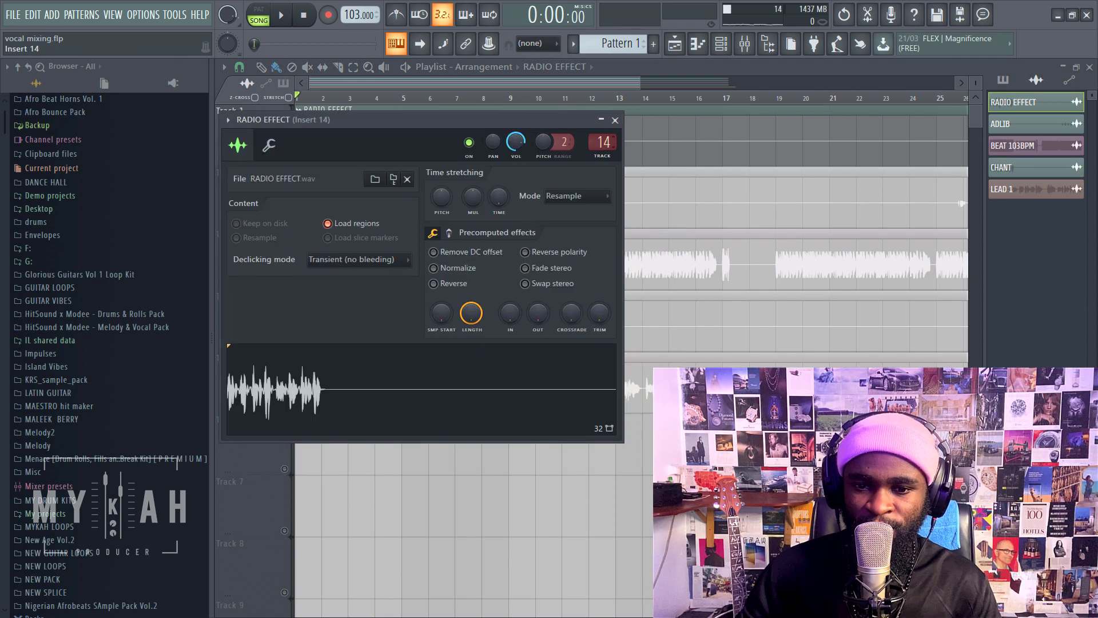
Play the soloed RADIO EFFECT vocal from the start and unmute the BEAT 103BPM track to hear them together.
key(space)
click(615, 120)
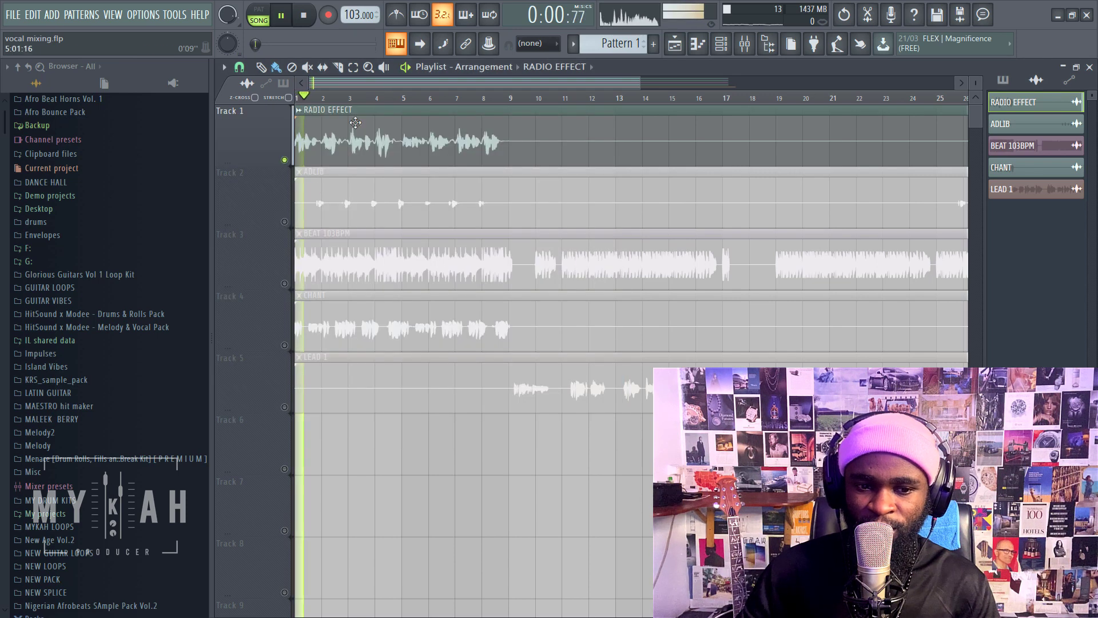
click(284, 284)
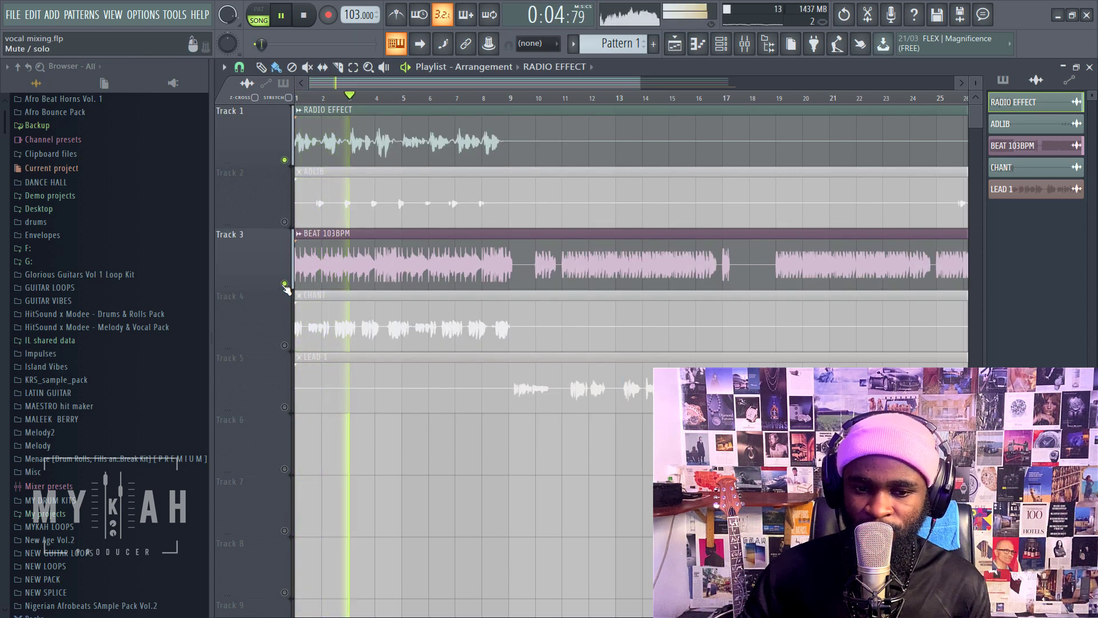
key(space)
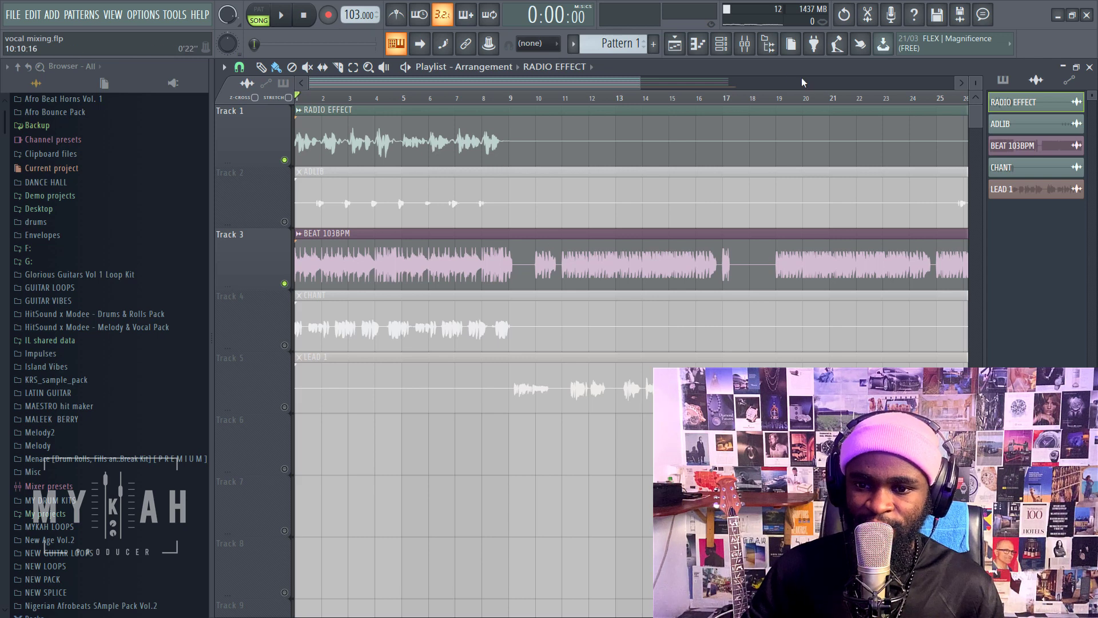
Route mixer track 11 (CHANT) to the WET track only, and add a second route to the DRY track.
click(745, 44)
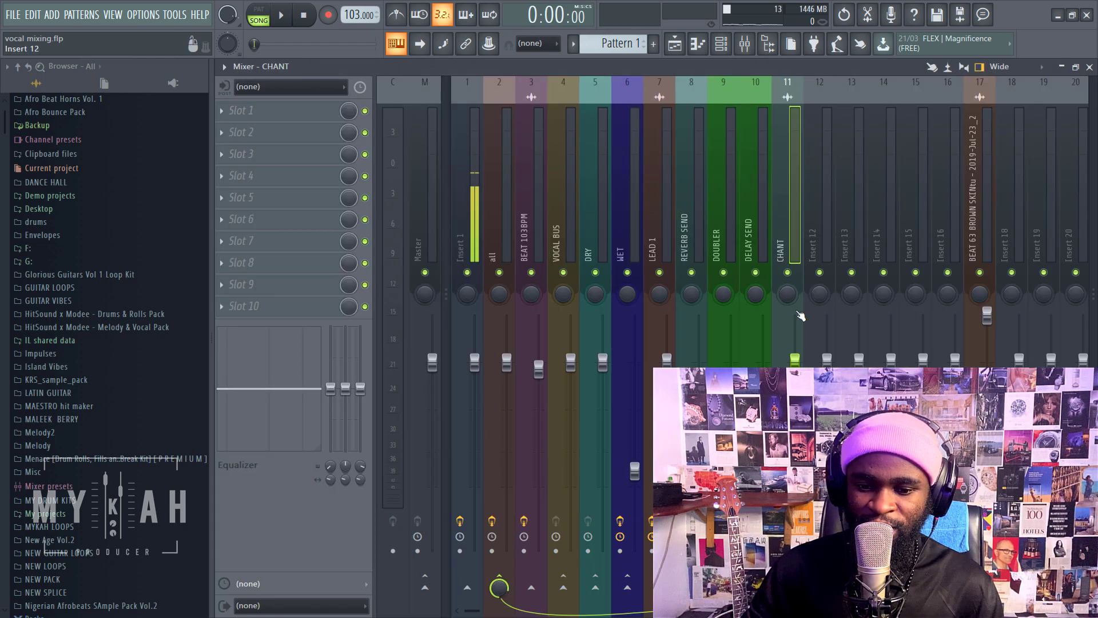
right_click(631, 592)
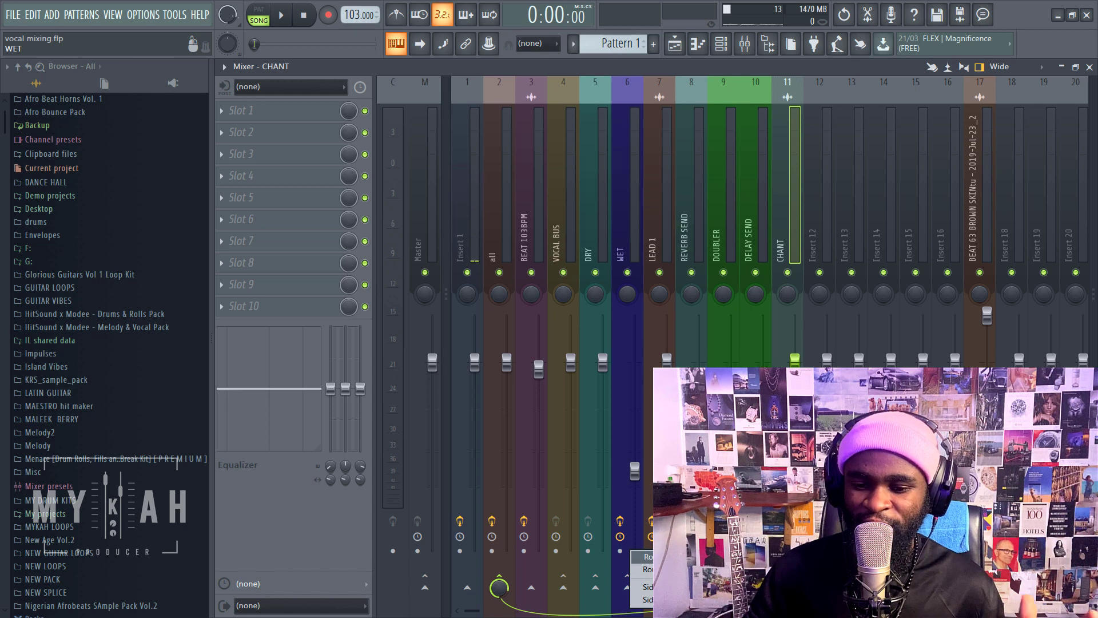
click(643, 569)
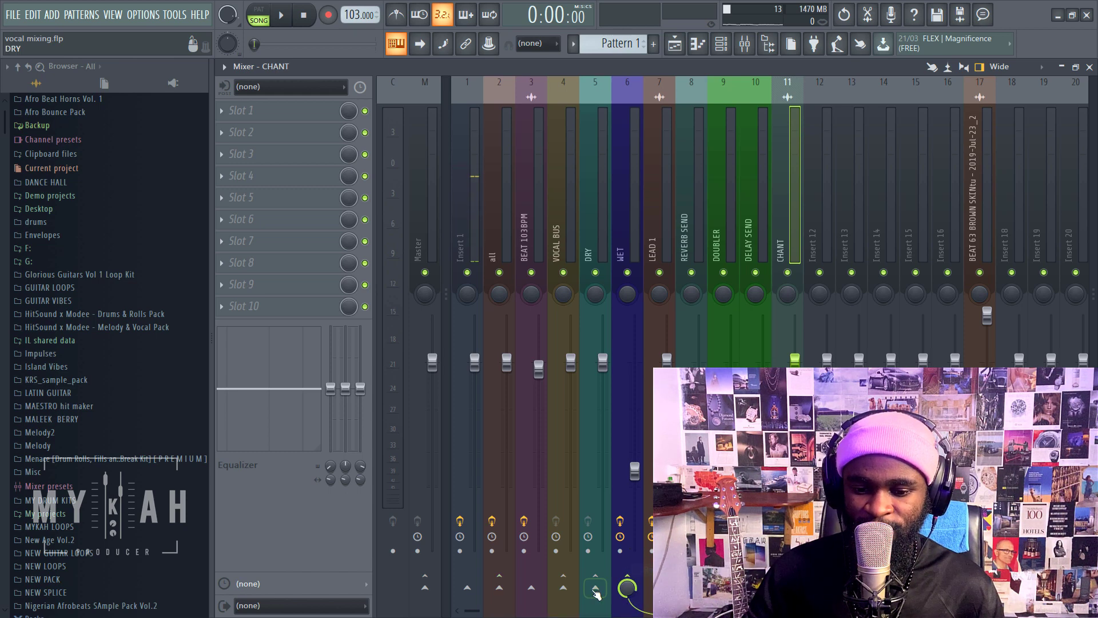
right_click(596, 589)
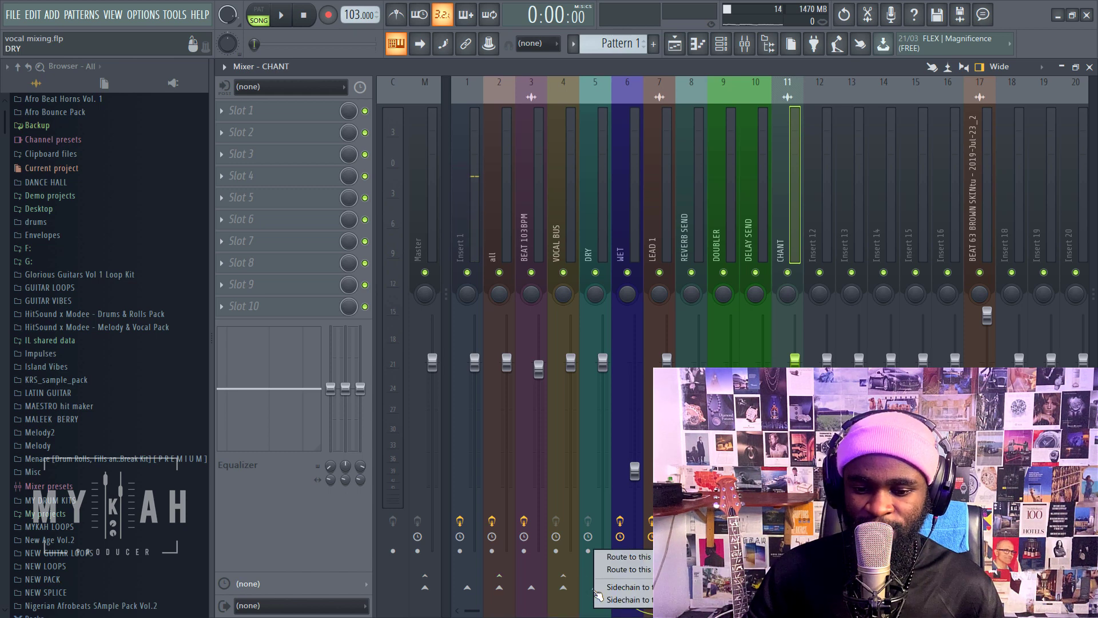
click(616, 563)
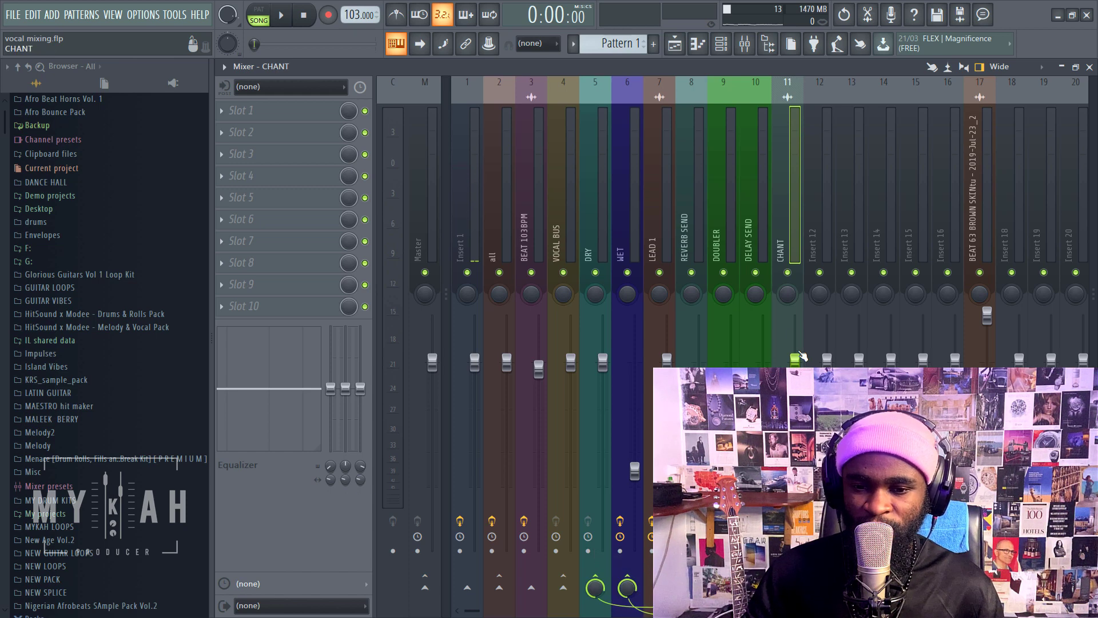
Copy the LEAD 1 mixer track's state, with its whole effect chain, onto mixer track 11.
click(666, 240)
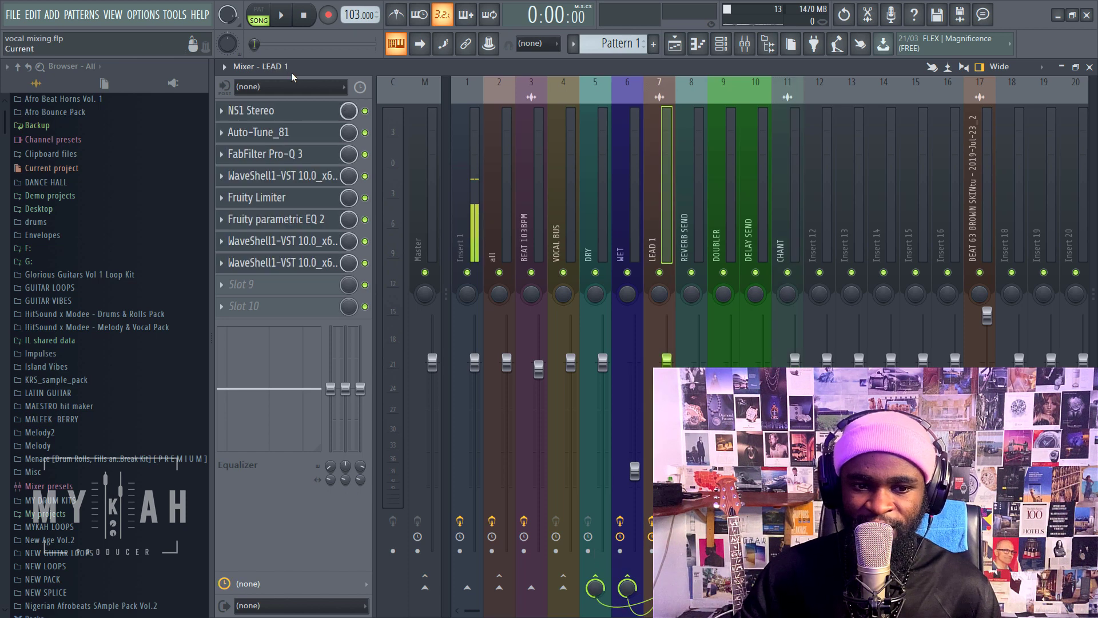
click(224, 68)
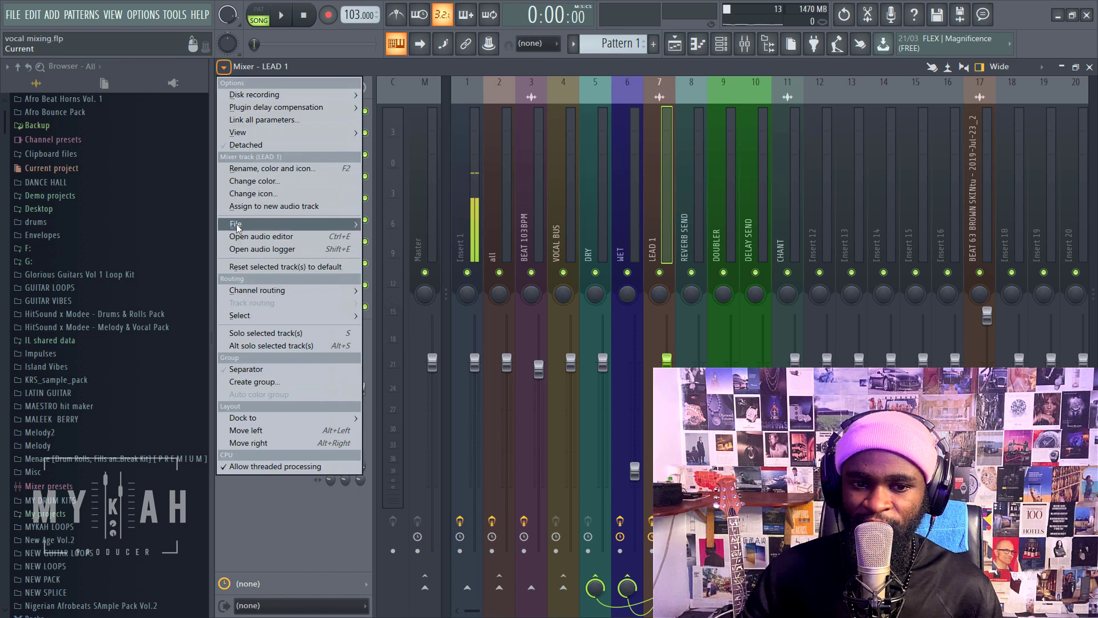
mouse_move(249, 223)
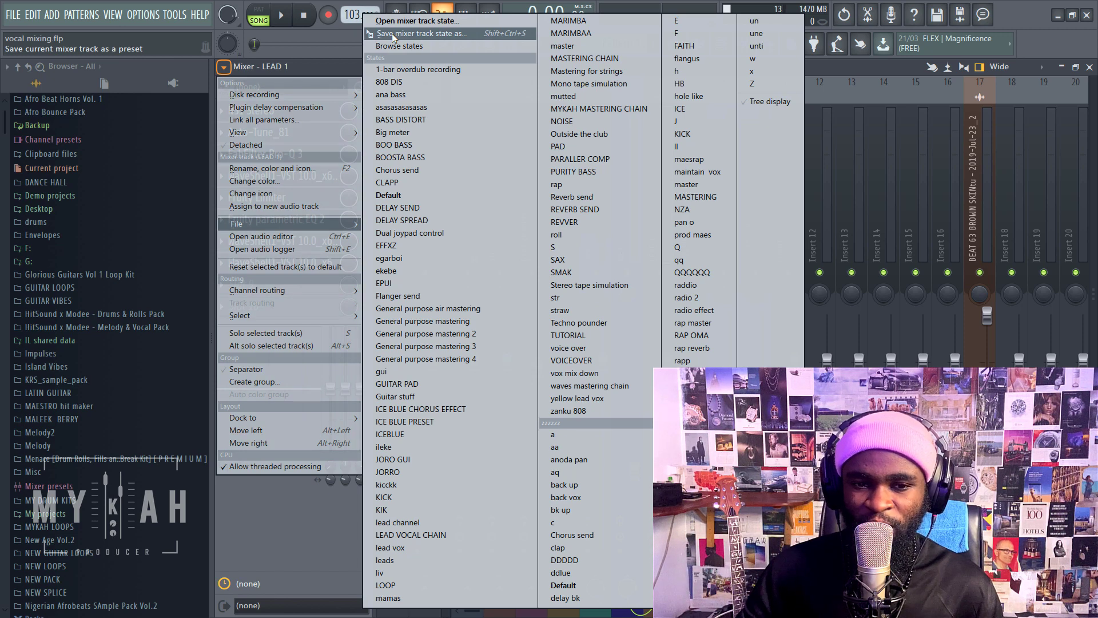
drag(396, 32, 795, 190)
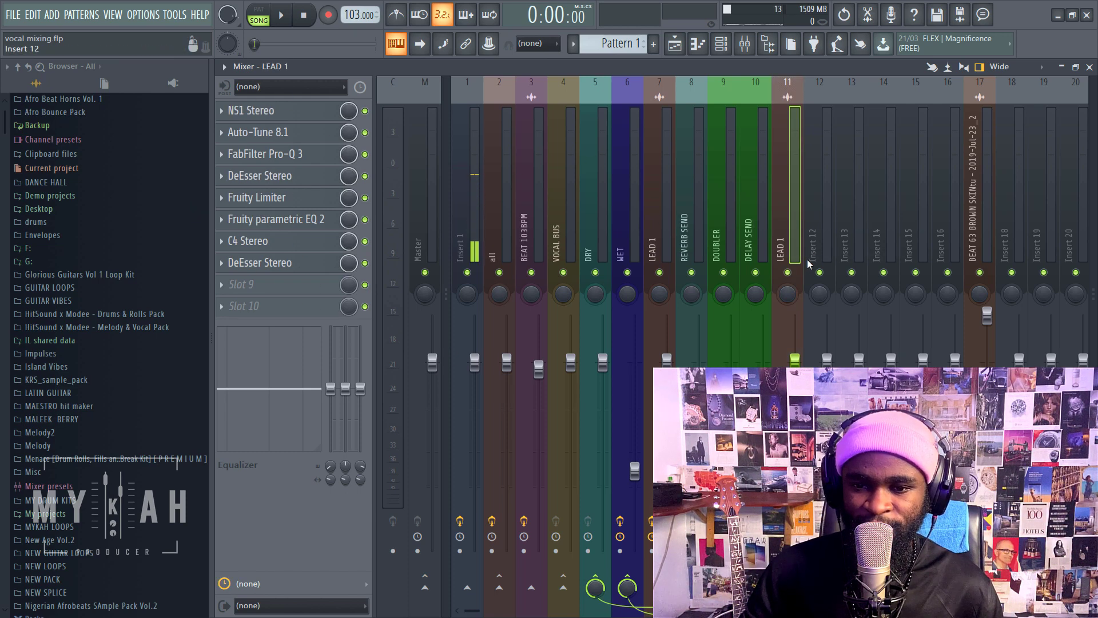
Play the song in the playlist to hear the RADIO EFFECT vocal with the copied effect chain.
key(F5)
key(space)
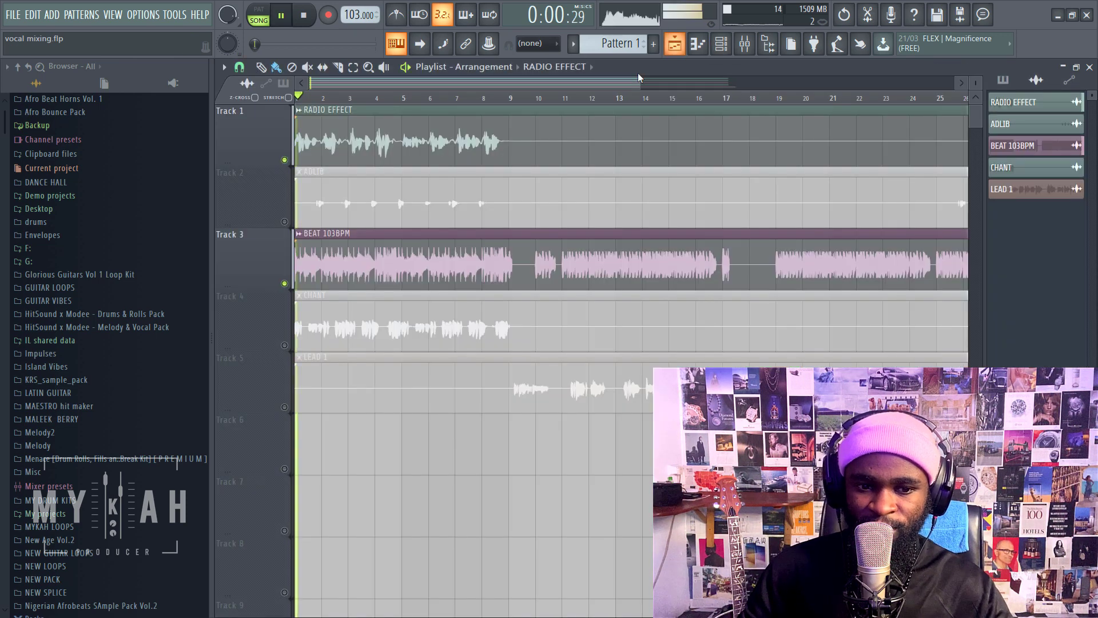
drag(645, 97, 469, 98)
key(space)
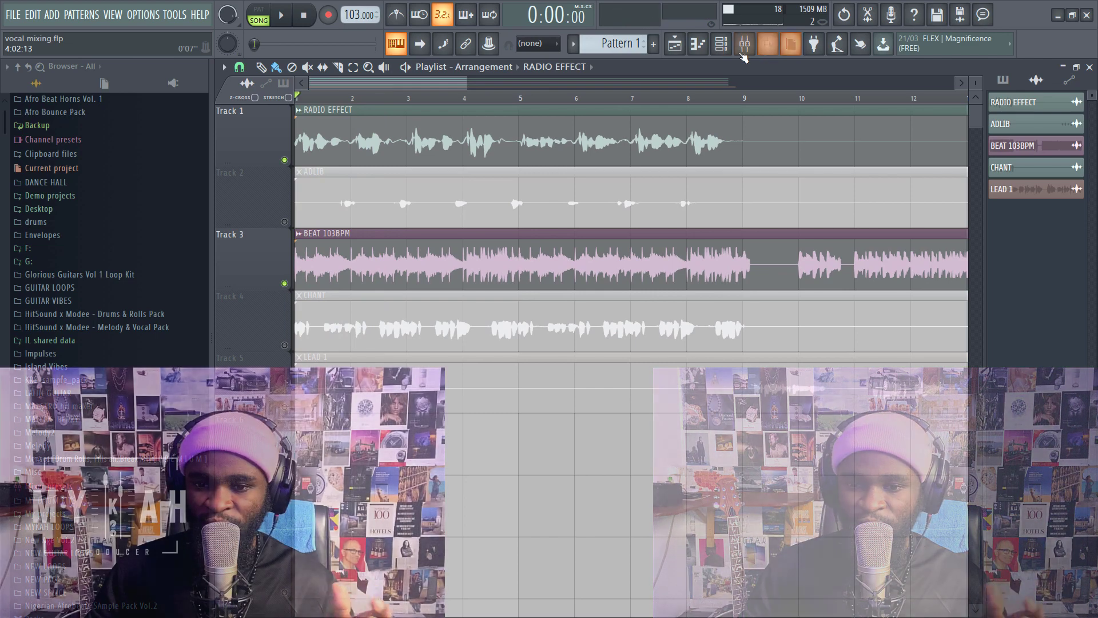
Sidechain mixer track 11 to REVERB SEND and reset that send's level to 100%.
key(F9)
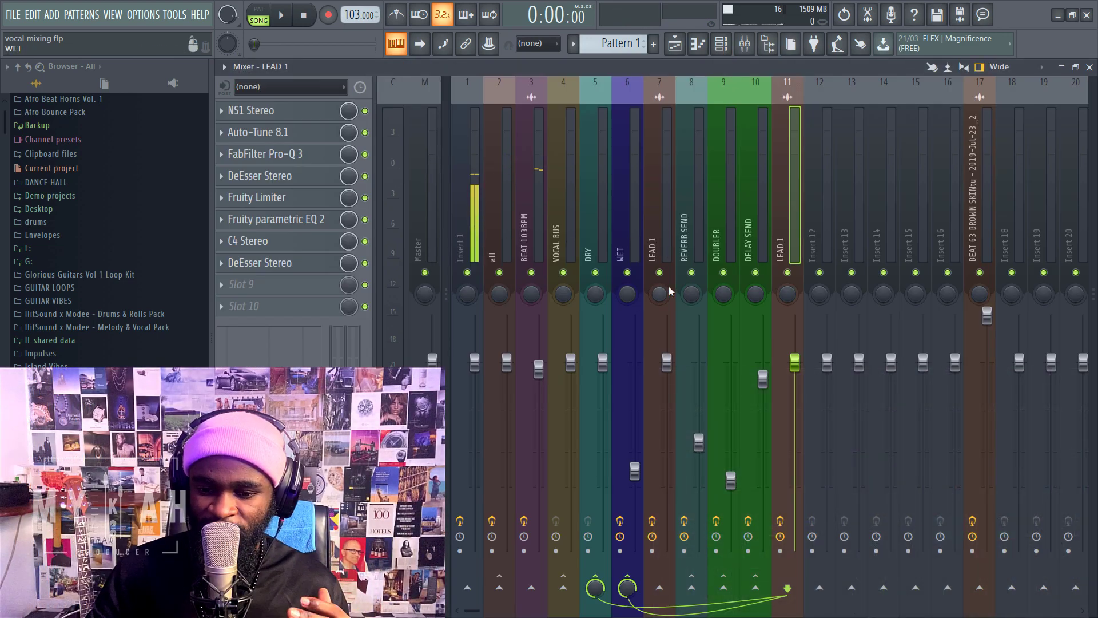
right_click(696, 590)
click(730, 582)
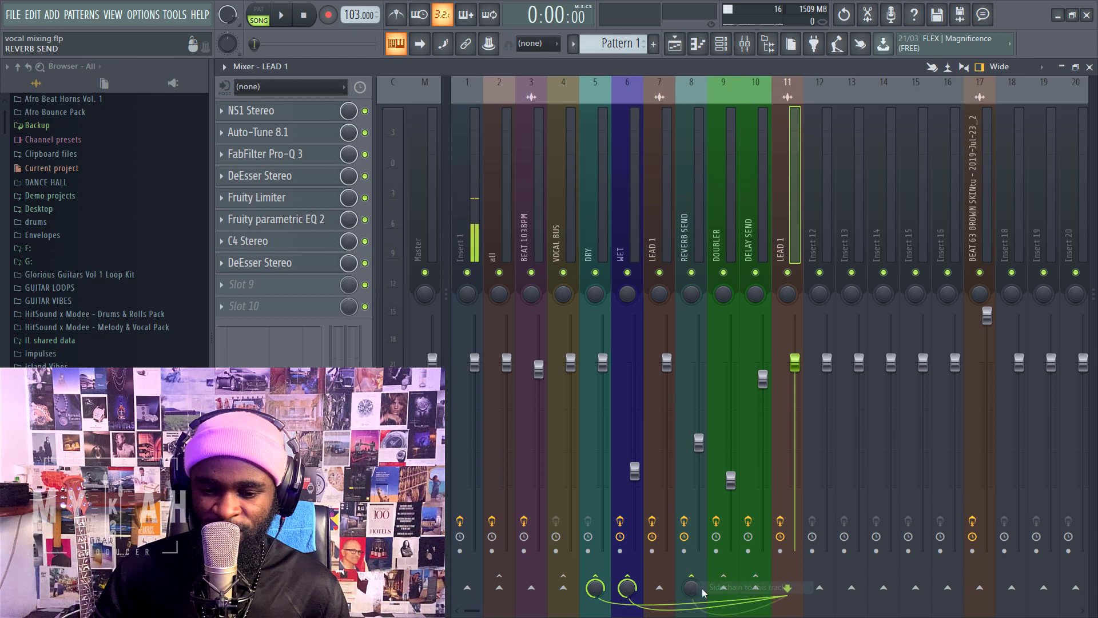
right_click(695, 588)
click(727, 426)
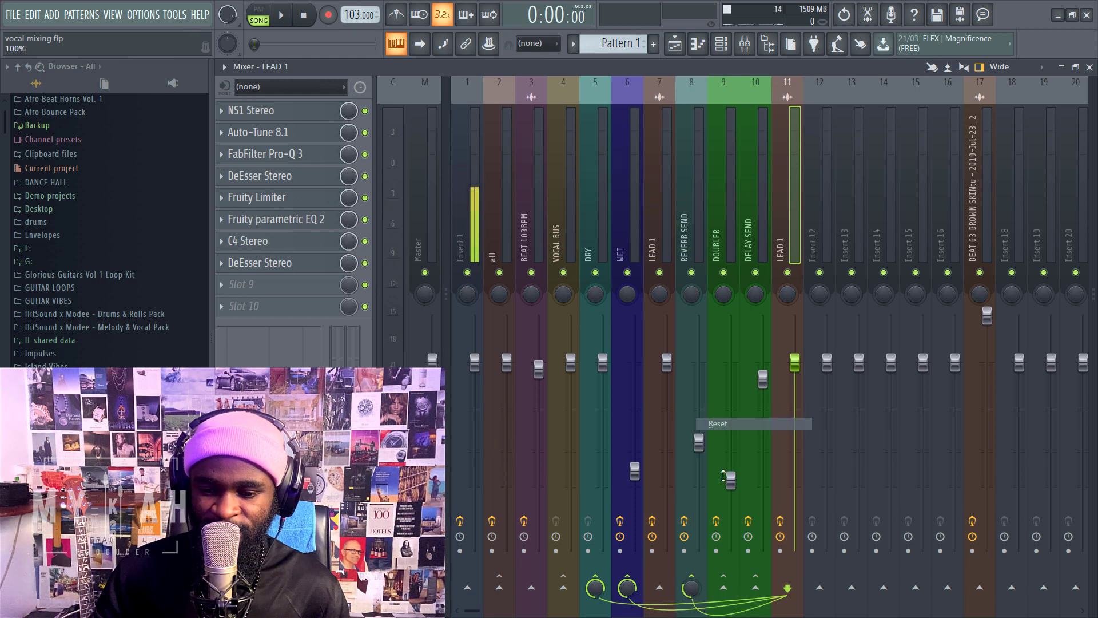
Sidechain mixer track 11 to the DOUBLER and DELAY SEND tracks and reset both send levels to default.
right_click(723, 587)
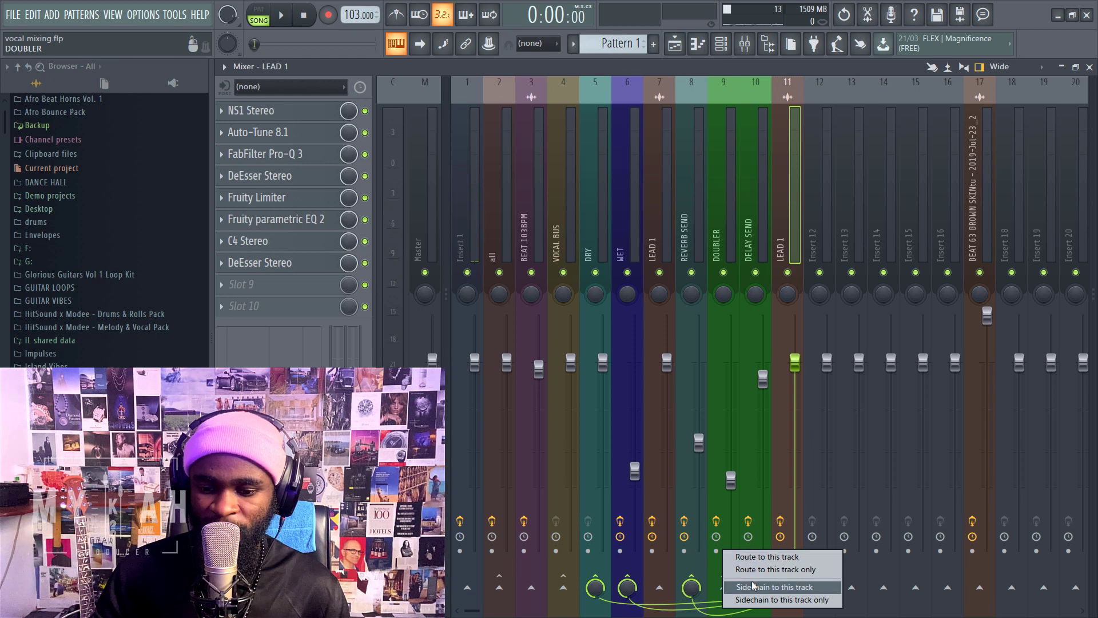
click(752, 581)
right_click(723, 587)
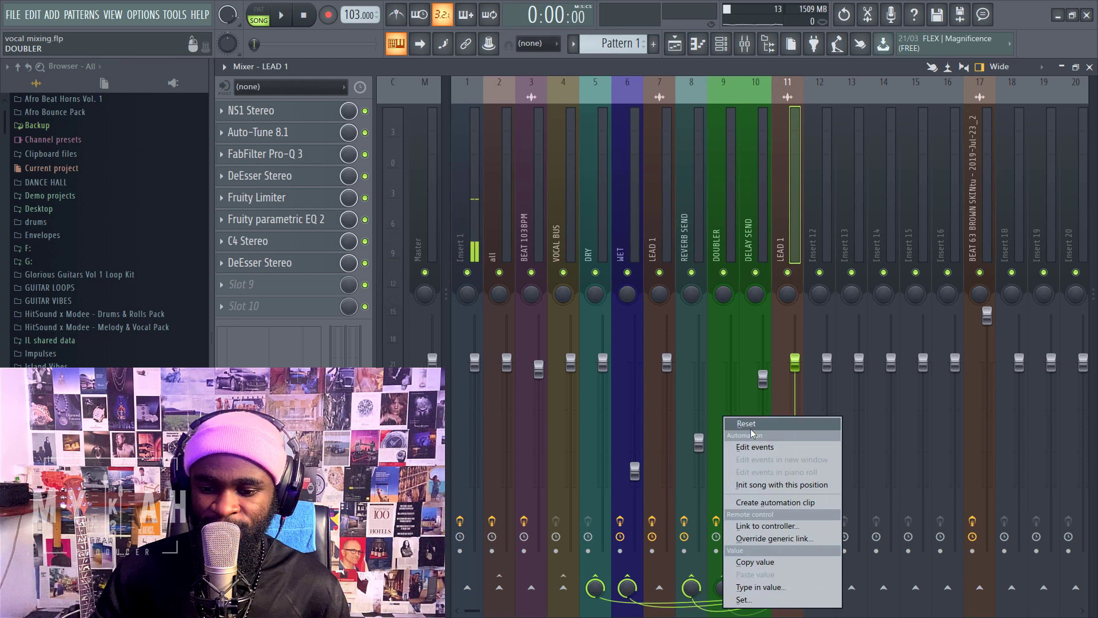
click(751, 426)
right_click(759, 589)
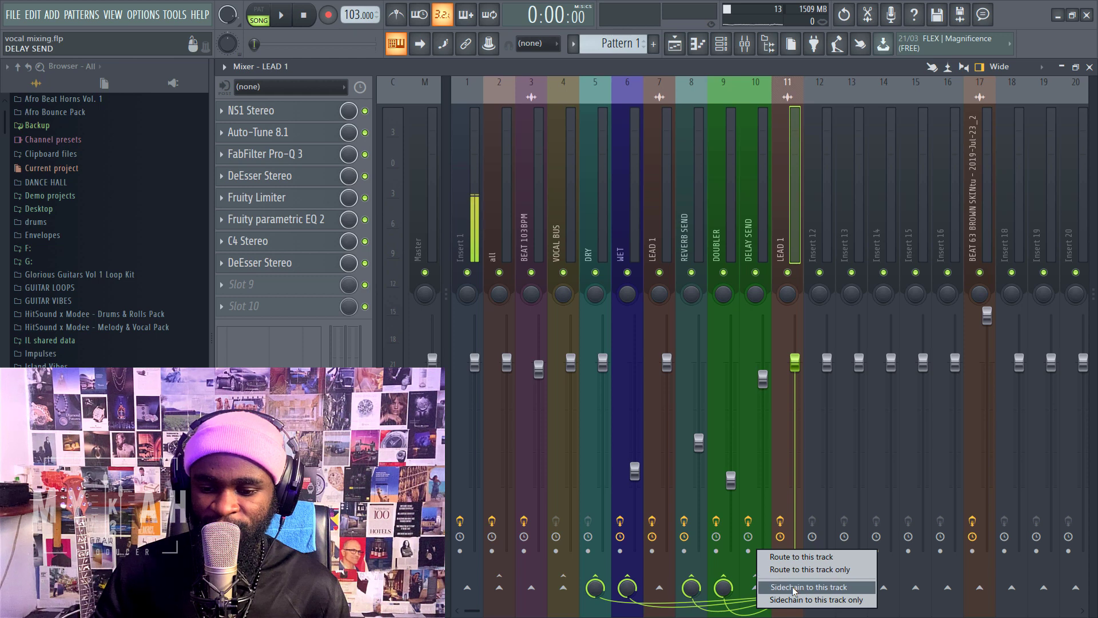
click(780, 589)
right_click(759, 588)
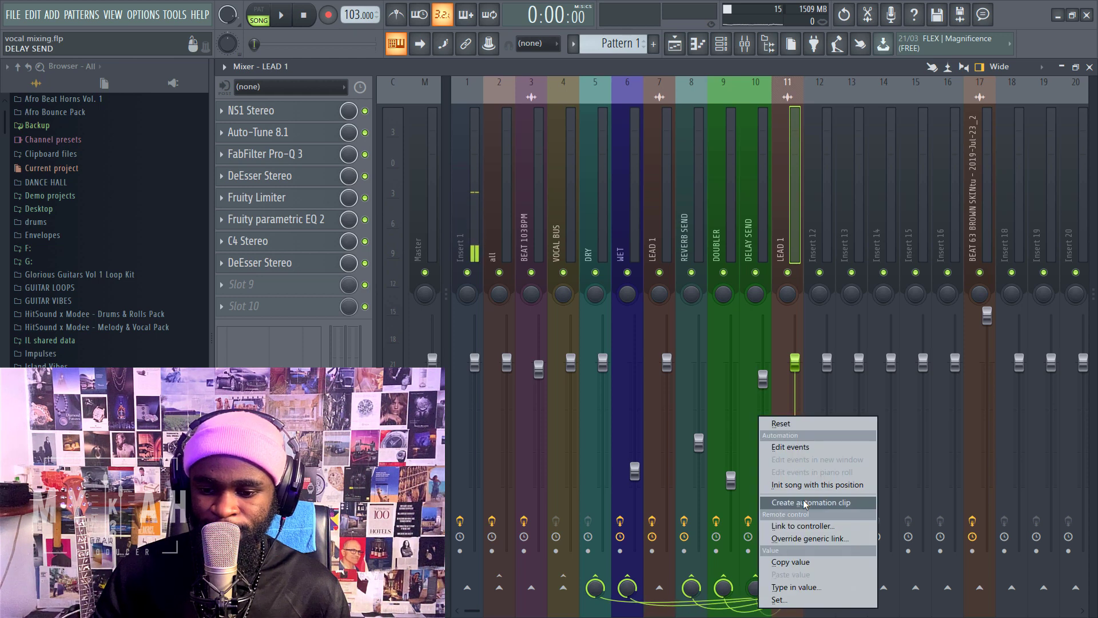
click(805, 424)
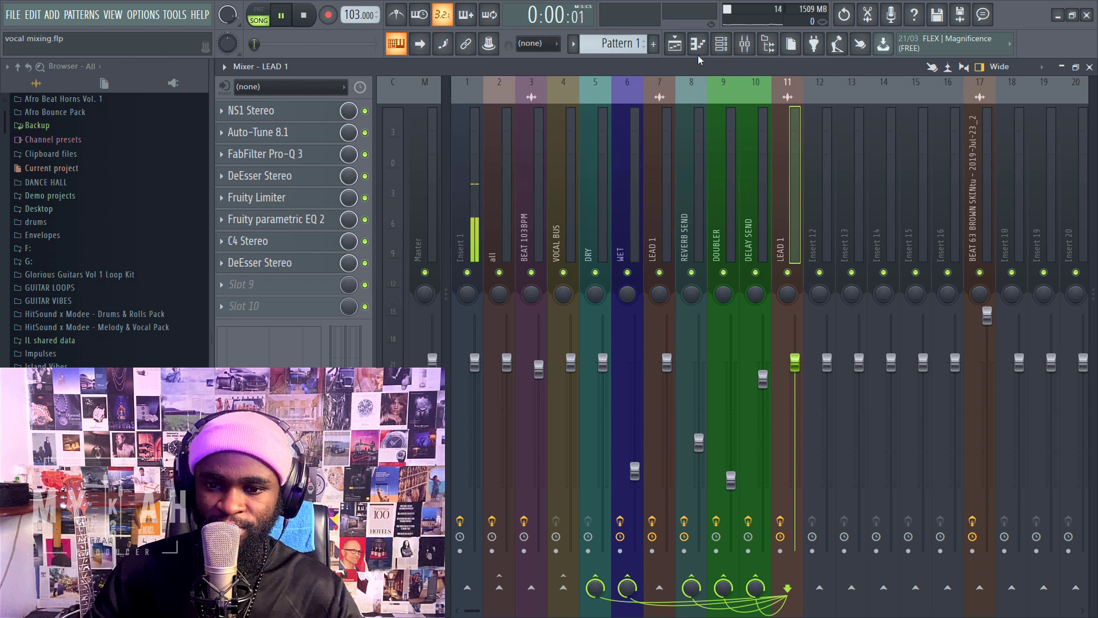
Solo the RADIO EFFECT track in the playlist and play it to hear the vocal alone with its sends.
key(space)
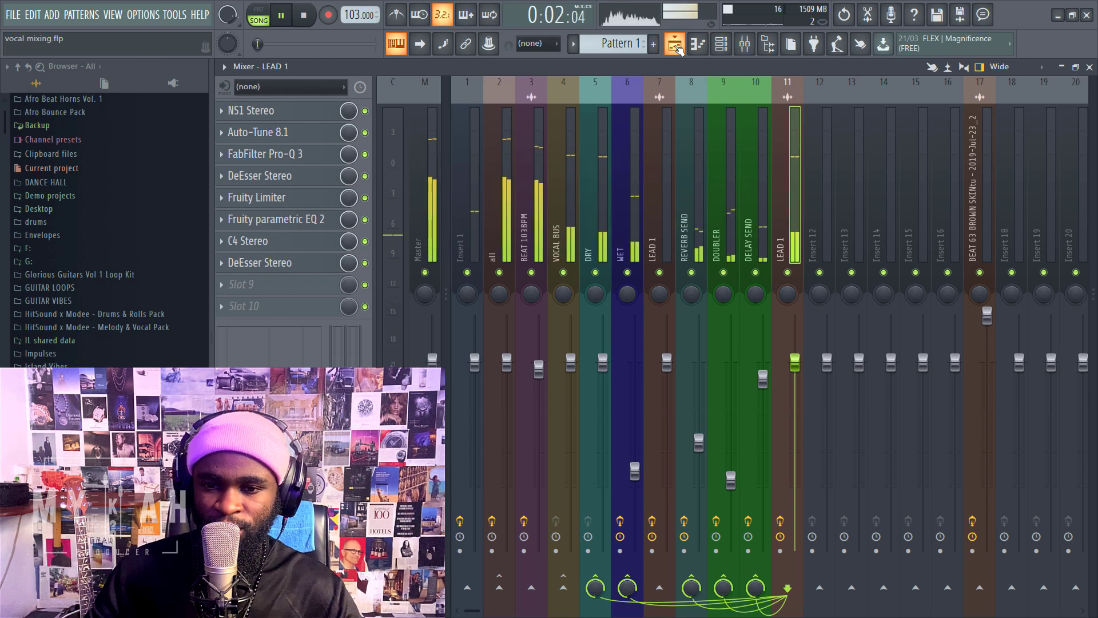
key(space)
click(675, 45)
ctrl+click(285, 161)
key(space)
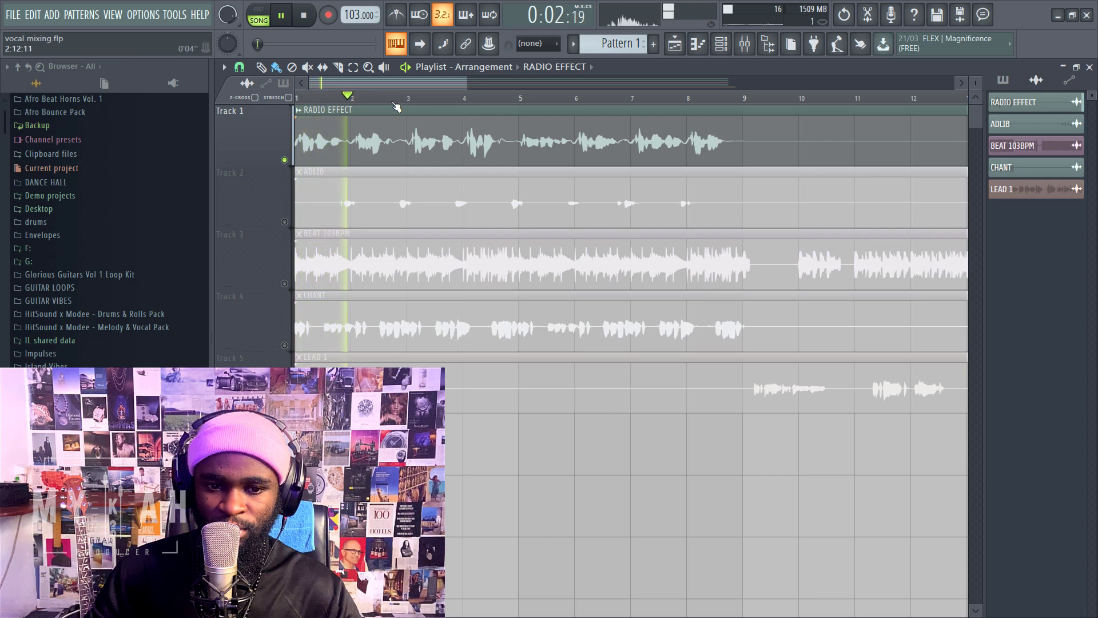
drag(465, 86, 621, 101)
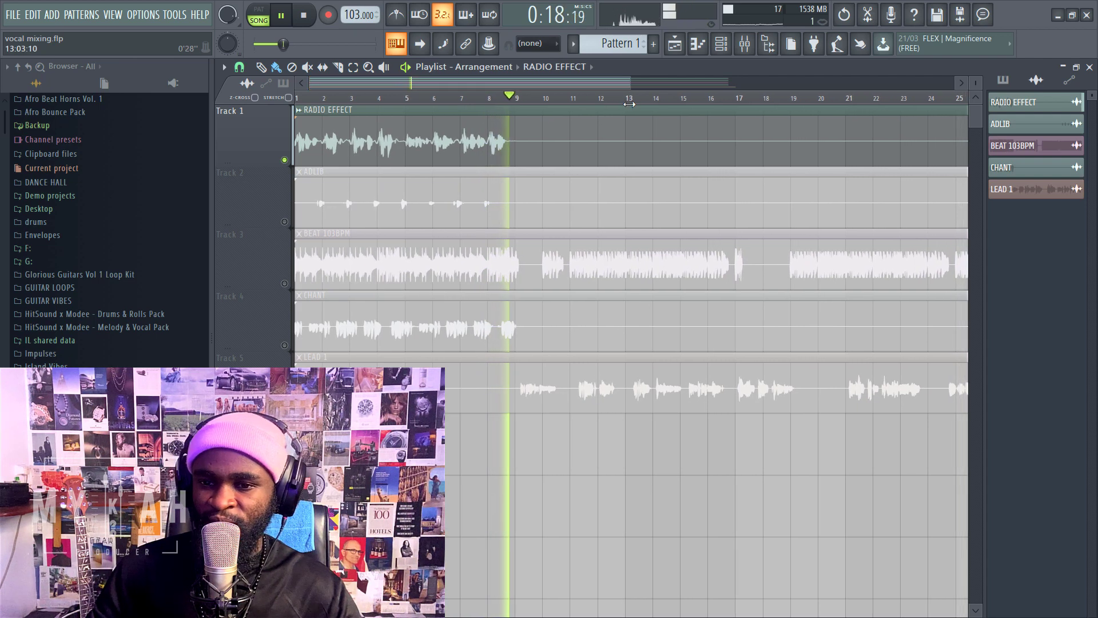
Load the Radio preset in mixer track 11's Fruity parametric EQ 2 and lower band 5 slightly while the song plays.
click(754, 46)
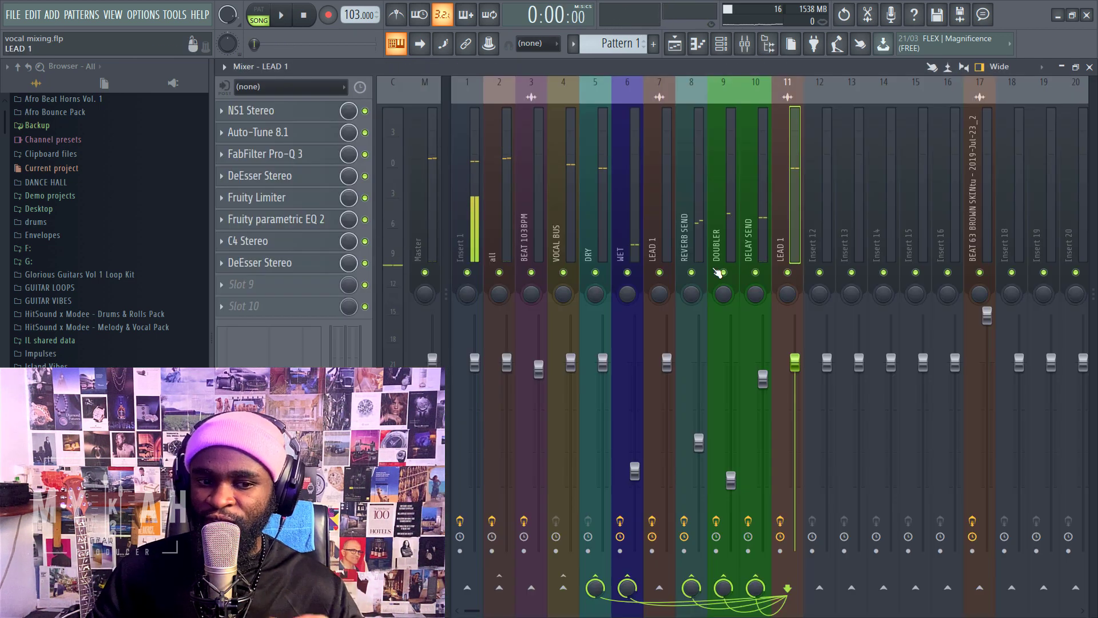
click(298, 221)
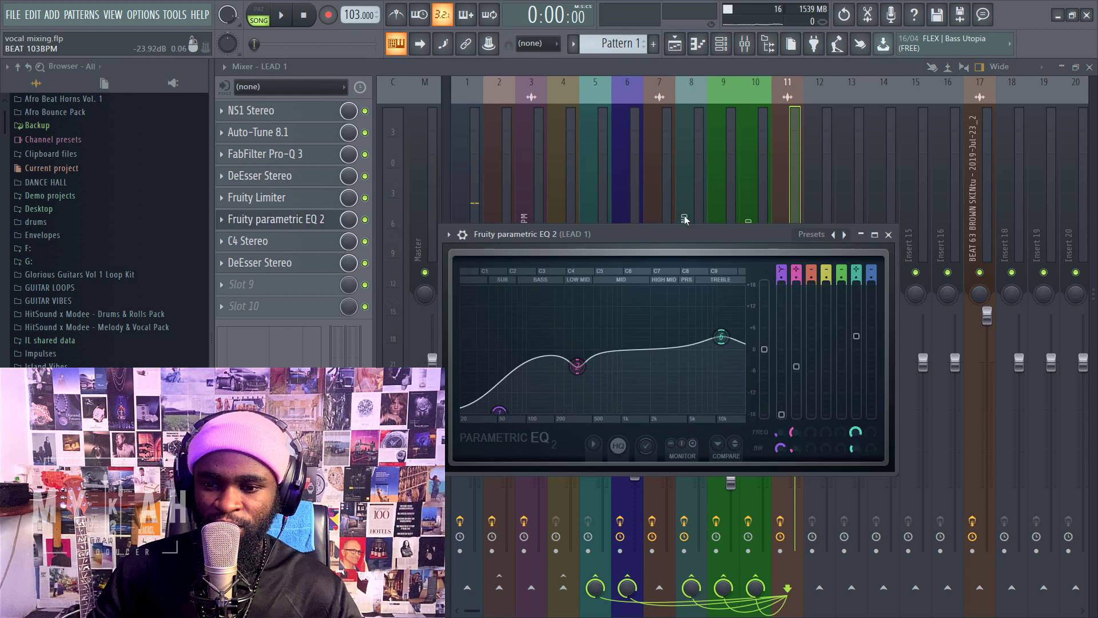
click(843, 235)
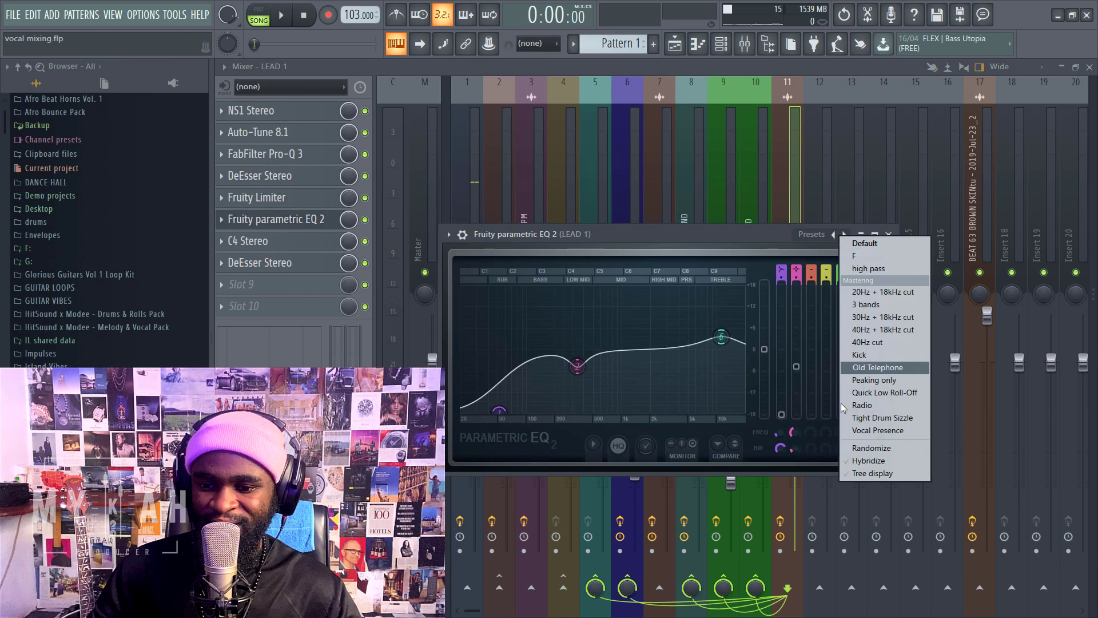
click(875, 405)
key(space)
drag(662, 340, 656, 349)
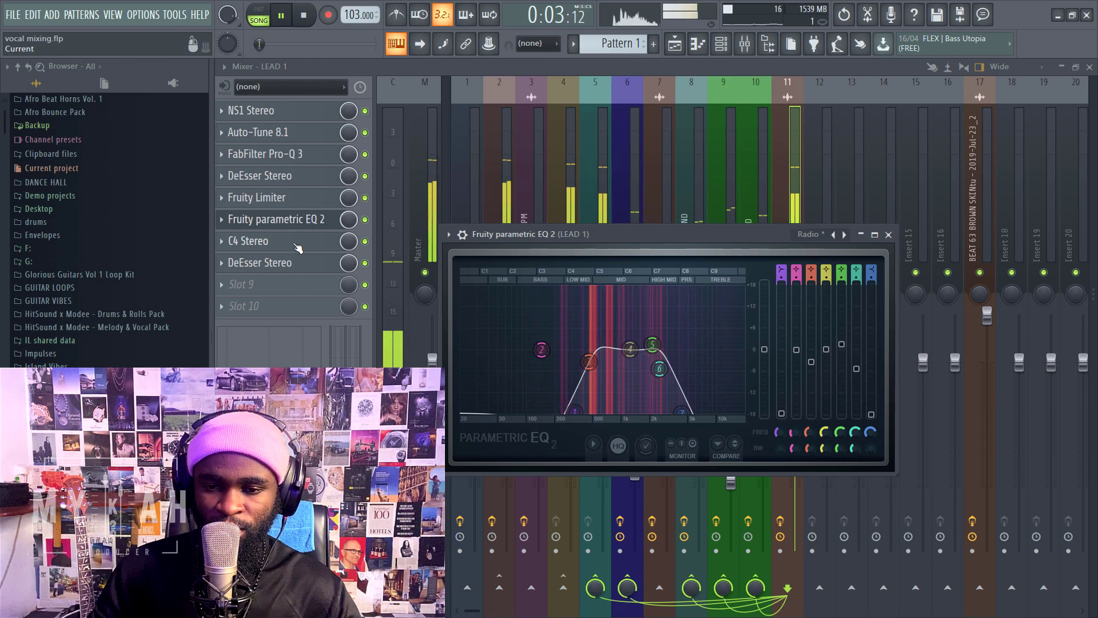
Return to the playlist and unmute the BEAT 103BPM track to hear it with the radio-filtered vocal.
click(676, 45)
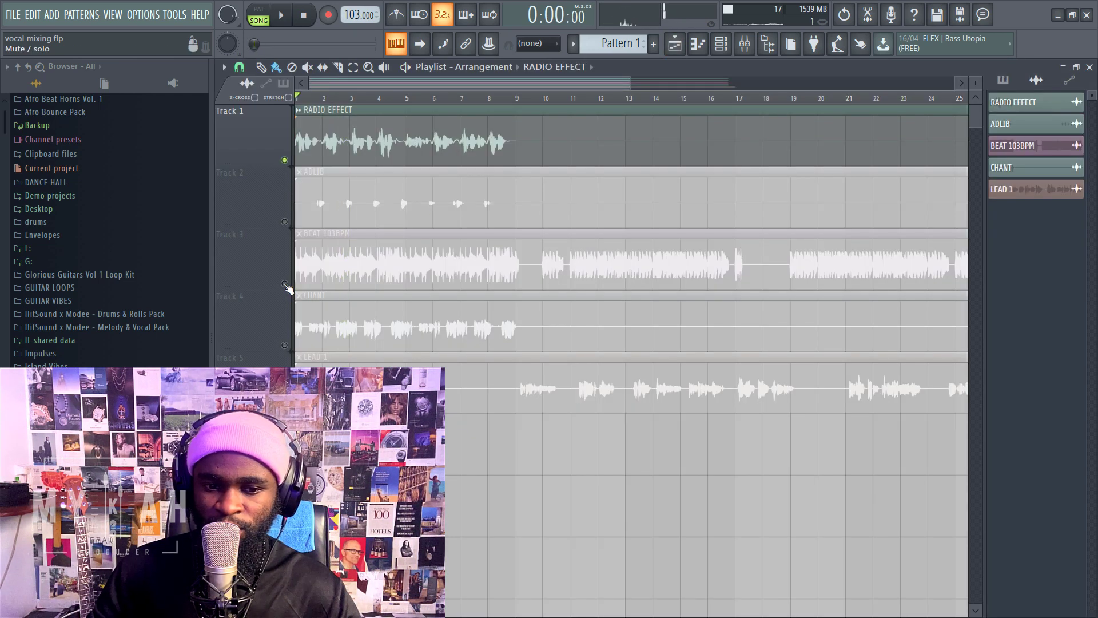
click(285, 284)
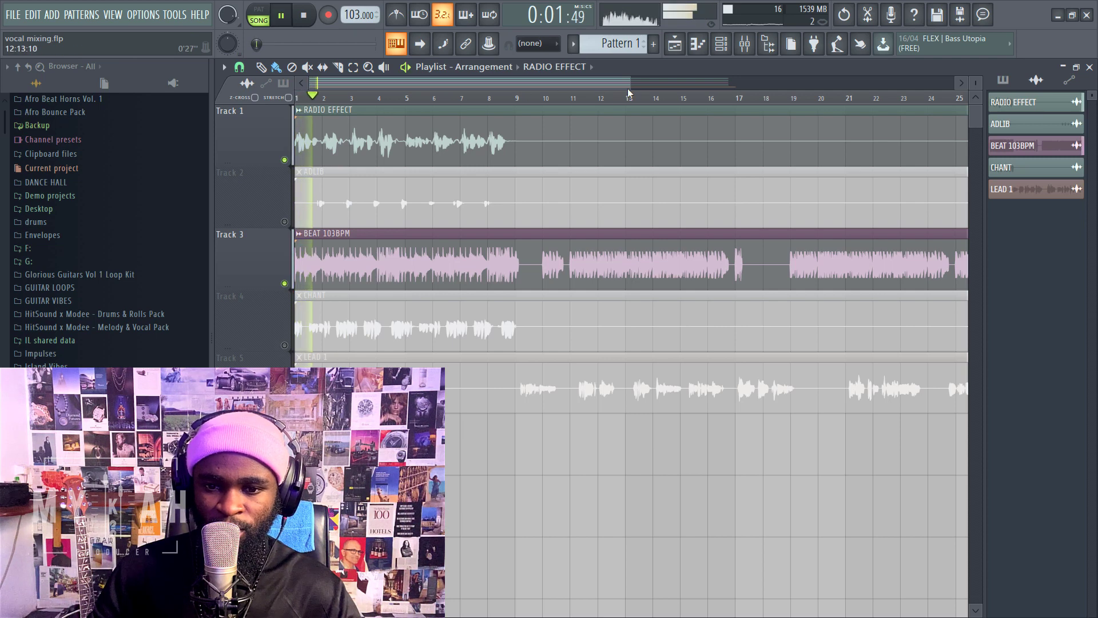
Unmute the LEAD 1 track in the playlist during playback and check the levels in the mixer.
mouse_move(628, 87)
mouse_down()
mouse_move(447, 100)
mouse_move(615, 100)
mouse_up()
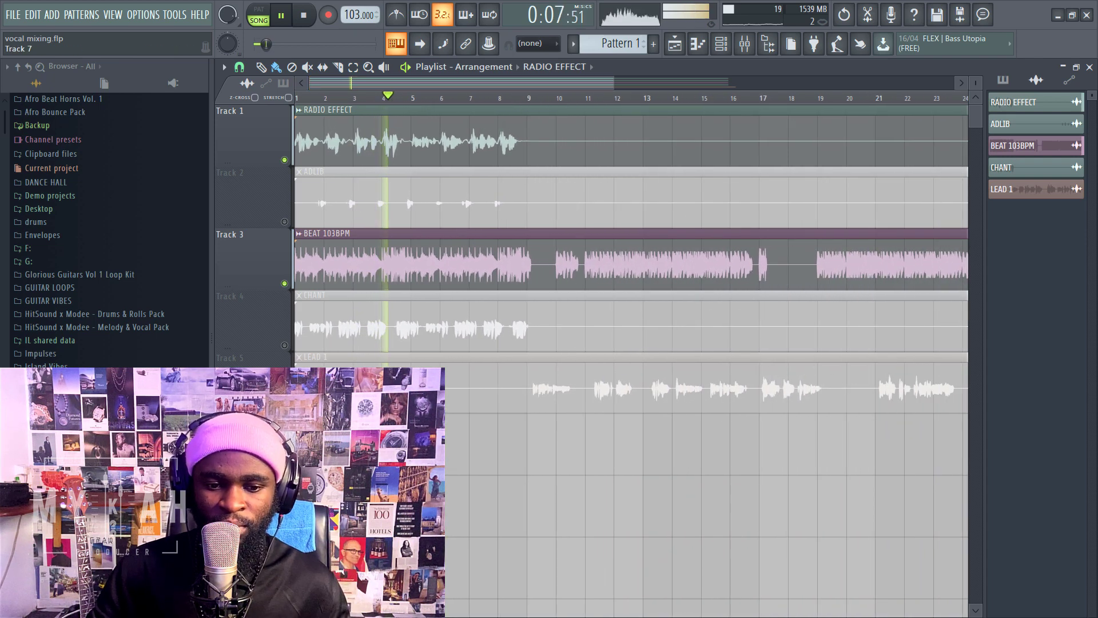
click(284, 407)
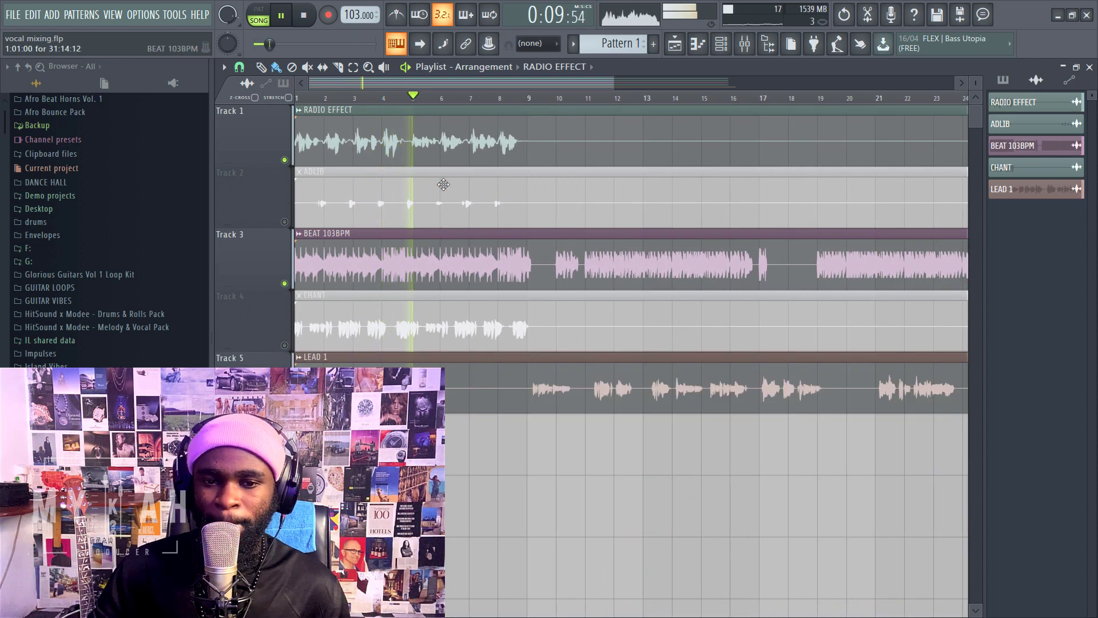
scroll(503, 100, down, 1)
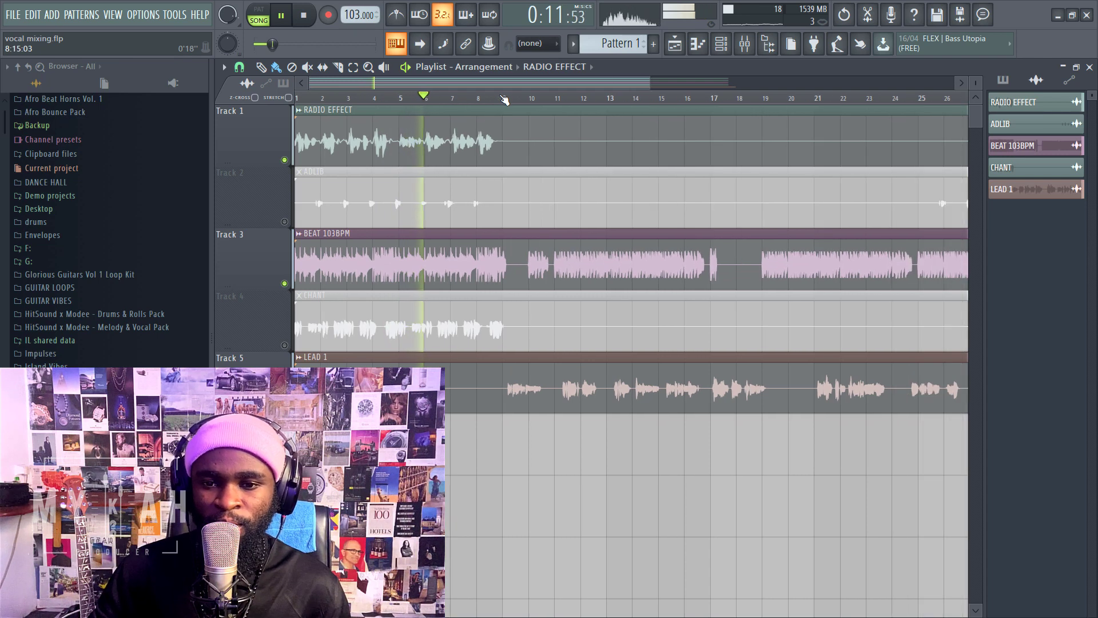
click(744, 44)
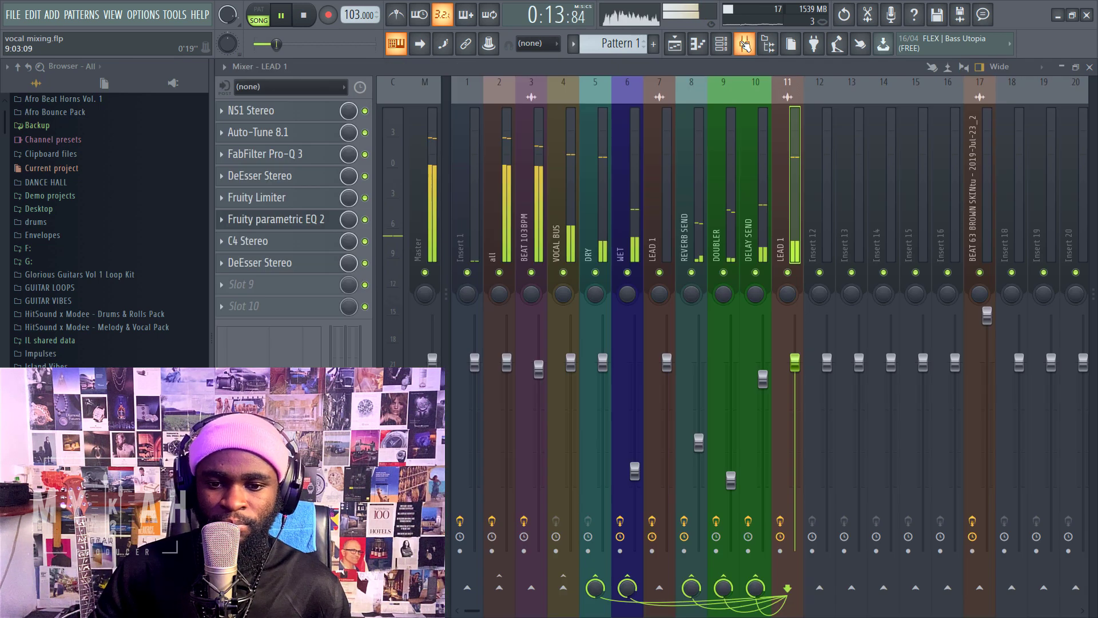
click(675, 45)
Listen to the arrangement through to its end with the radio vocal, beat and lead, and stop playback.
scroll(492, 105, down, 1)
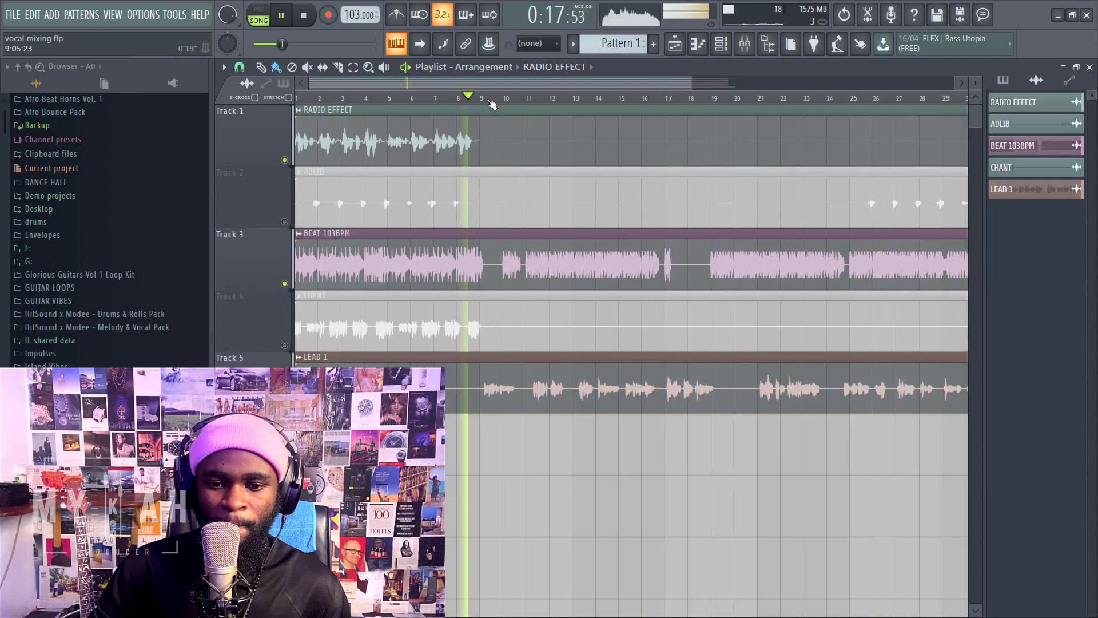
scroll(492, 105, down, 1)
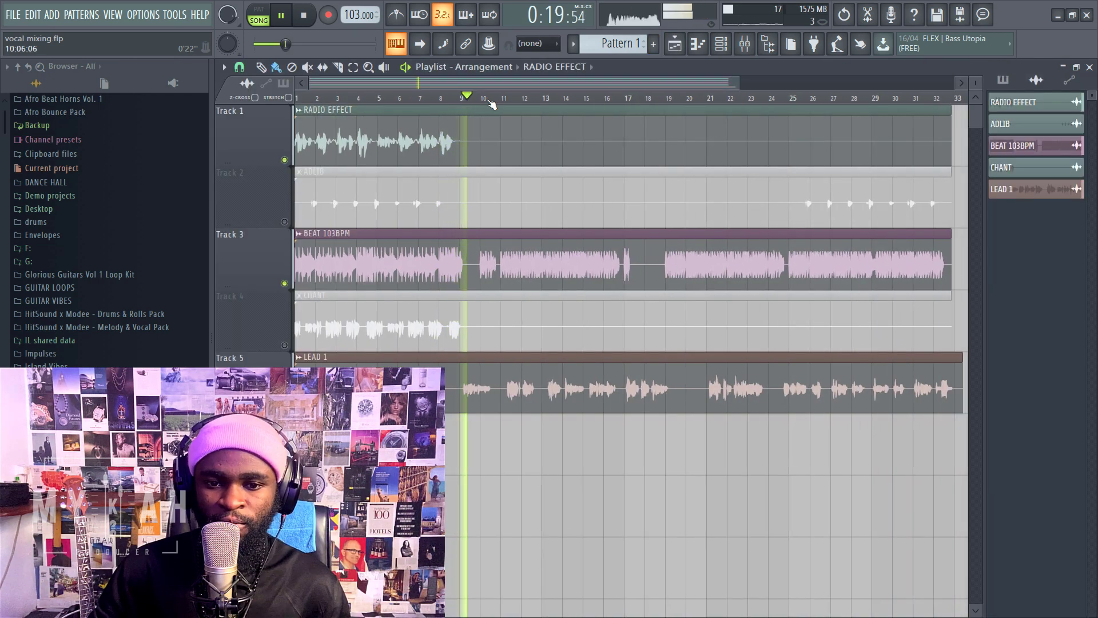
scroll(492, 105, down, 1)
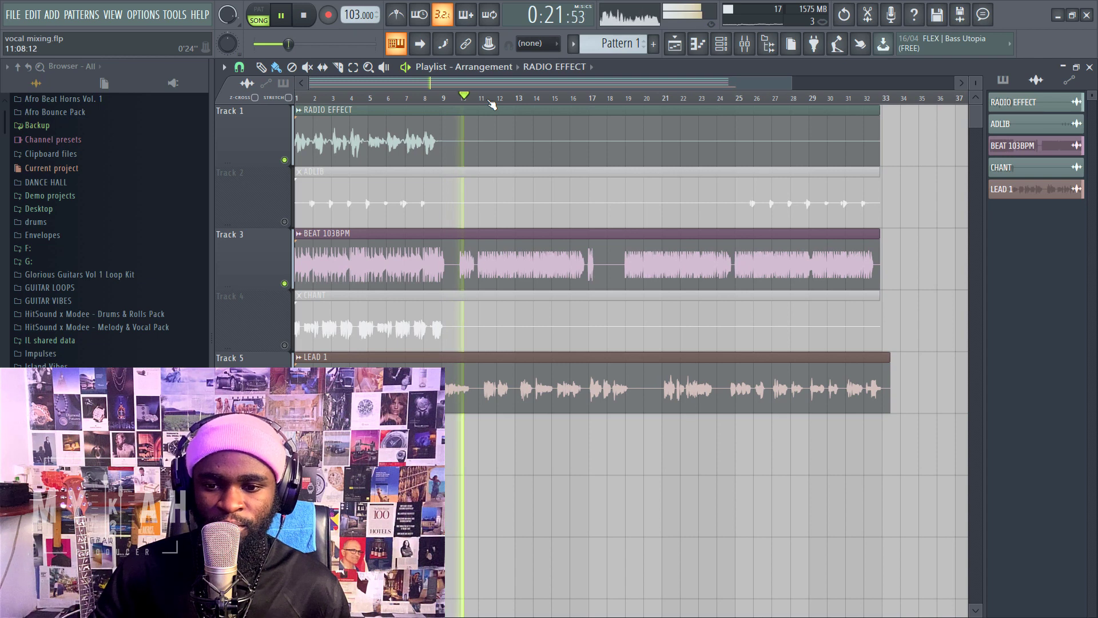
scroll(492, 104, down, 1)
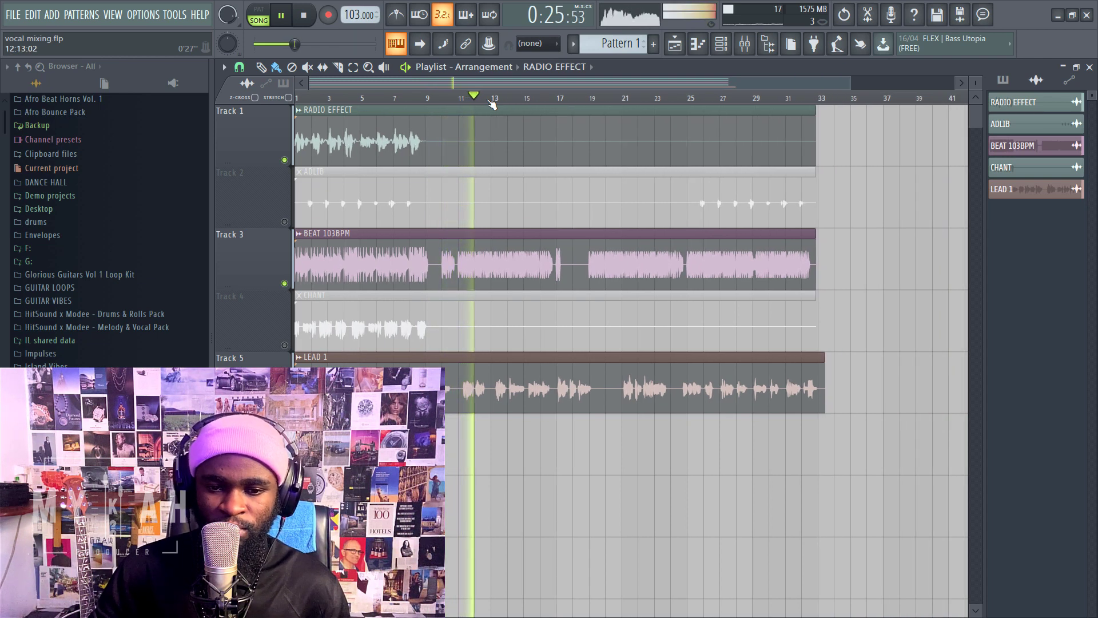
scroll(492, 105, down, 1)
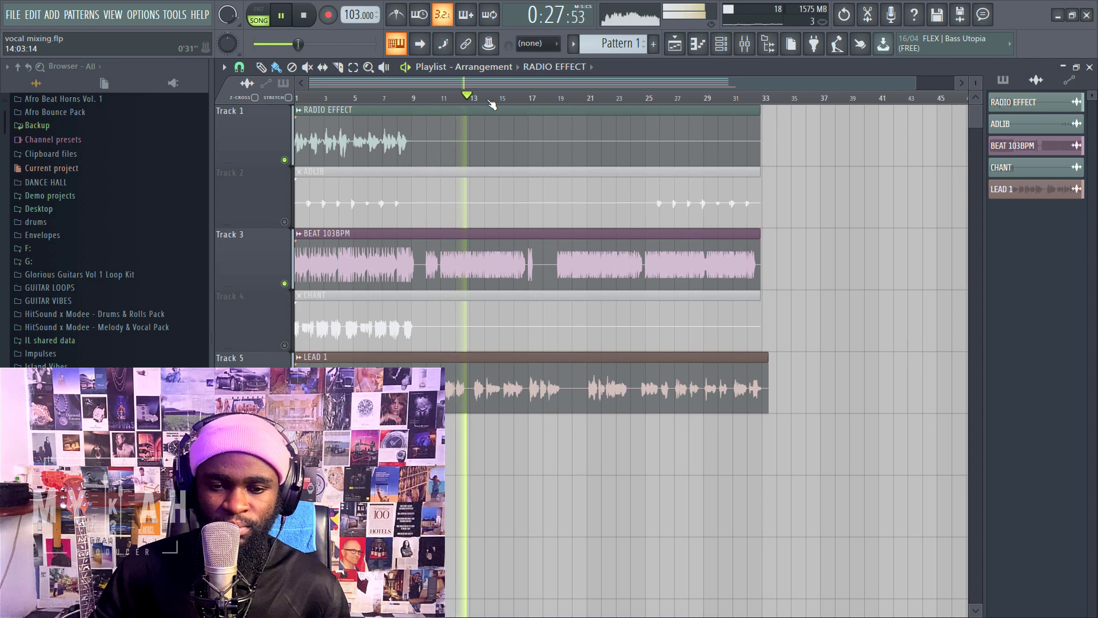
scroll(492, 105, down, 1)
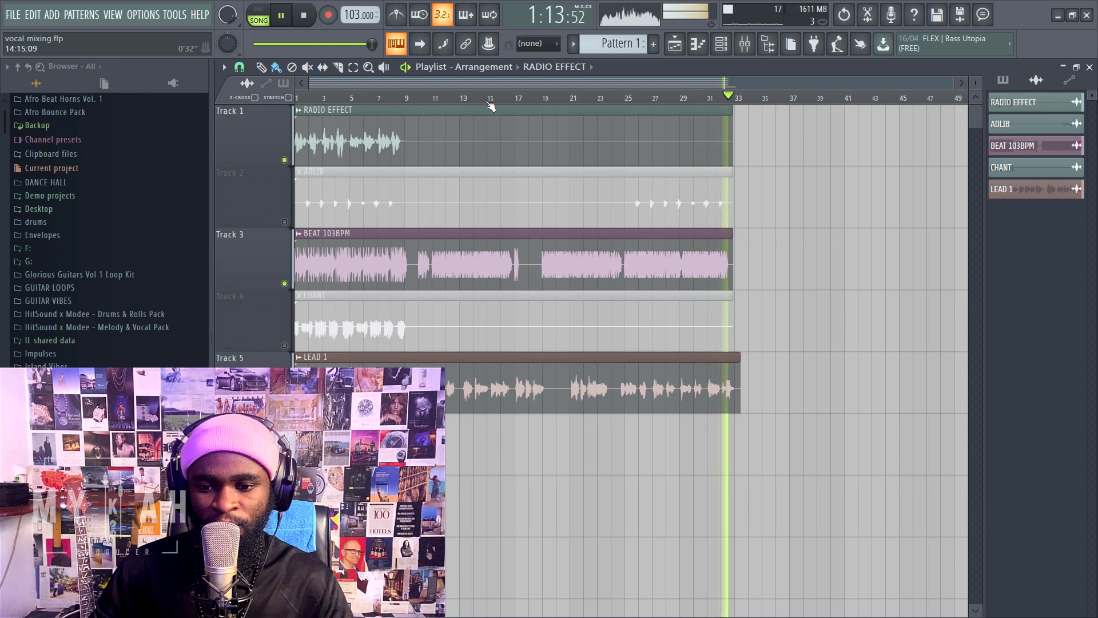
key(space)
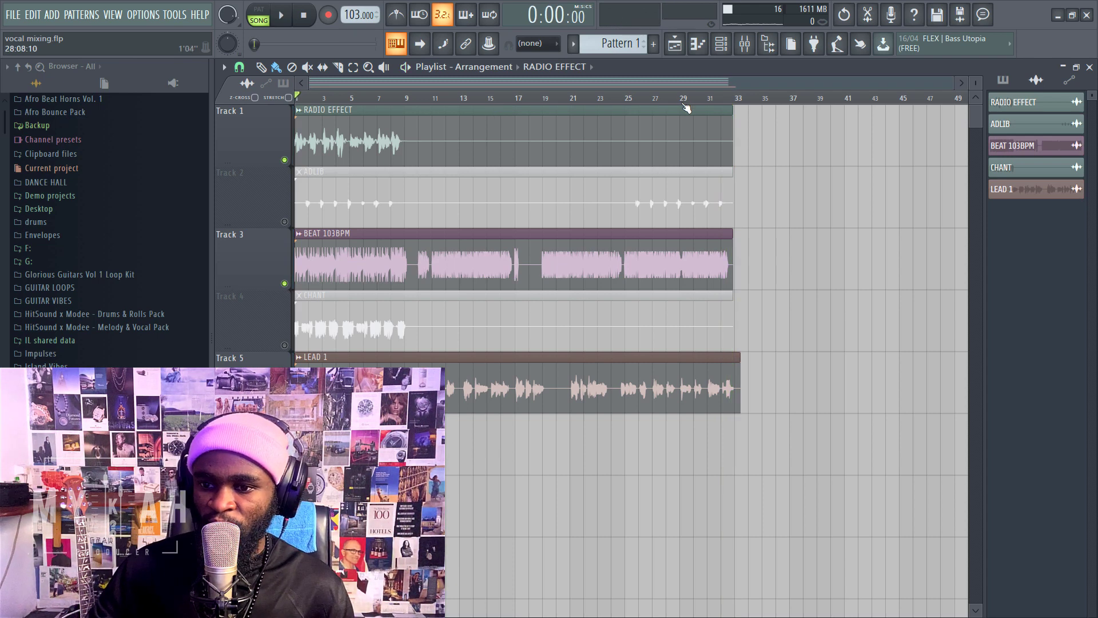
Solo the CHANT track in the playlist and play its opening bars to hear the vocal alone.
drag(961, 85, 545, 91)
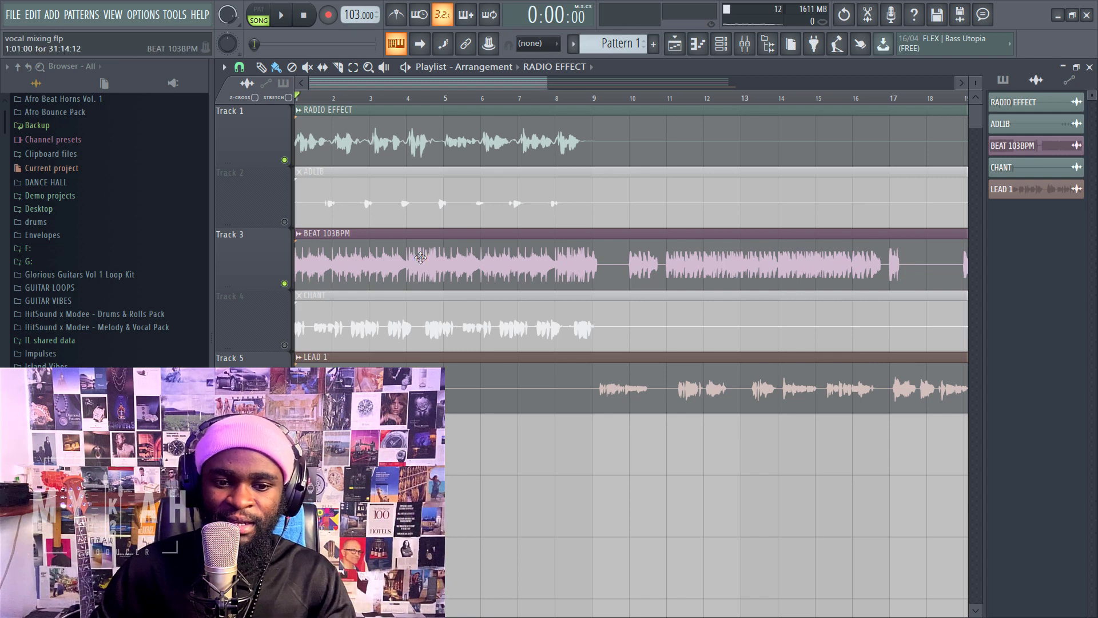
click(284, 346)
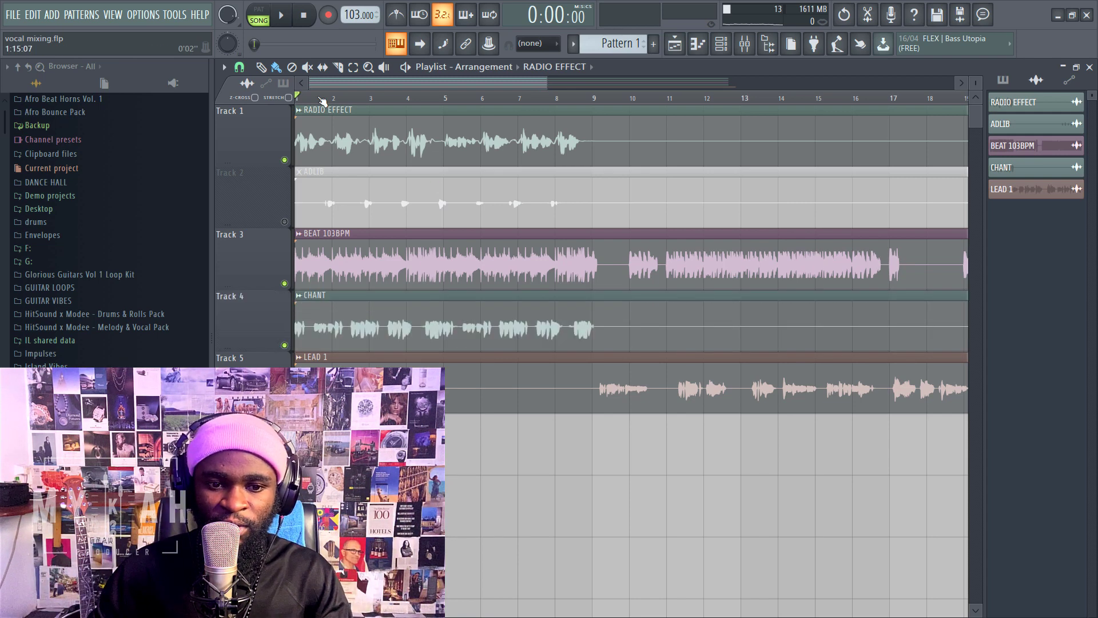
right_click(284, 160)
right_click(284, 345)
key(space)
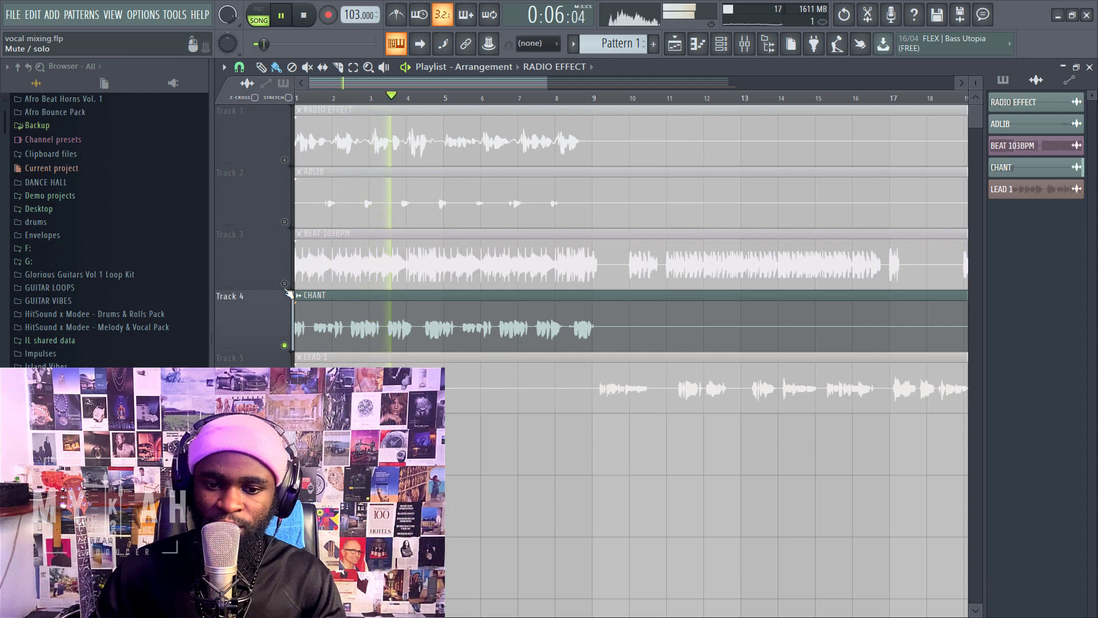
key(space)
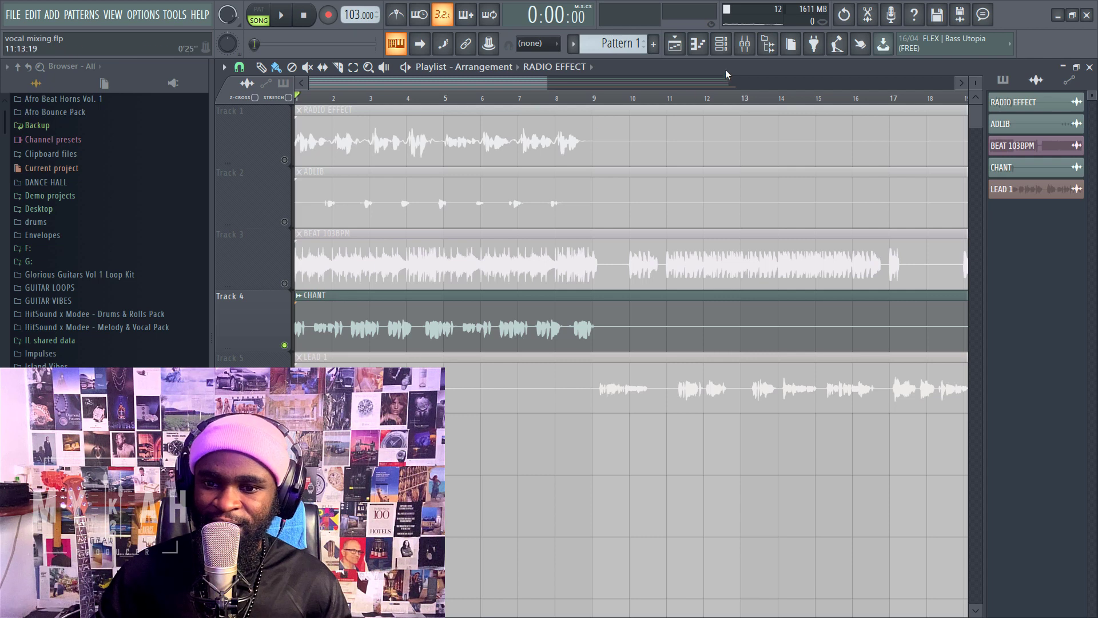
Load a Fruity Formula Controller into effect slot 9 of mixer track 11.
click(758, 48)
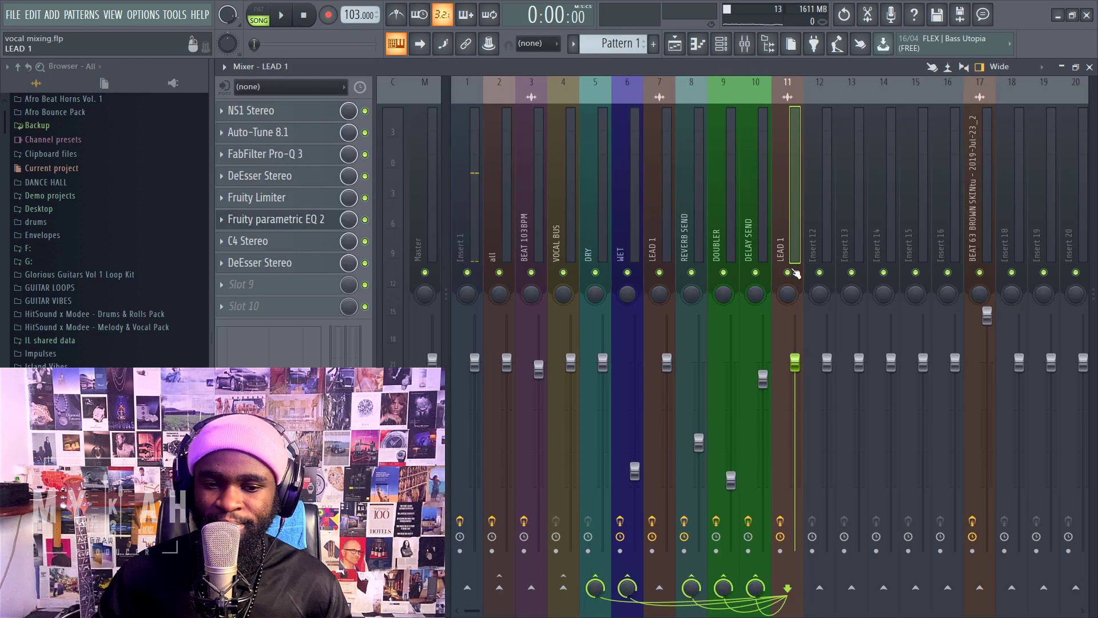
click(272, 295)
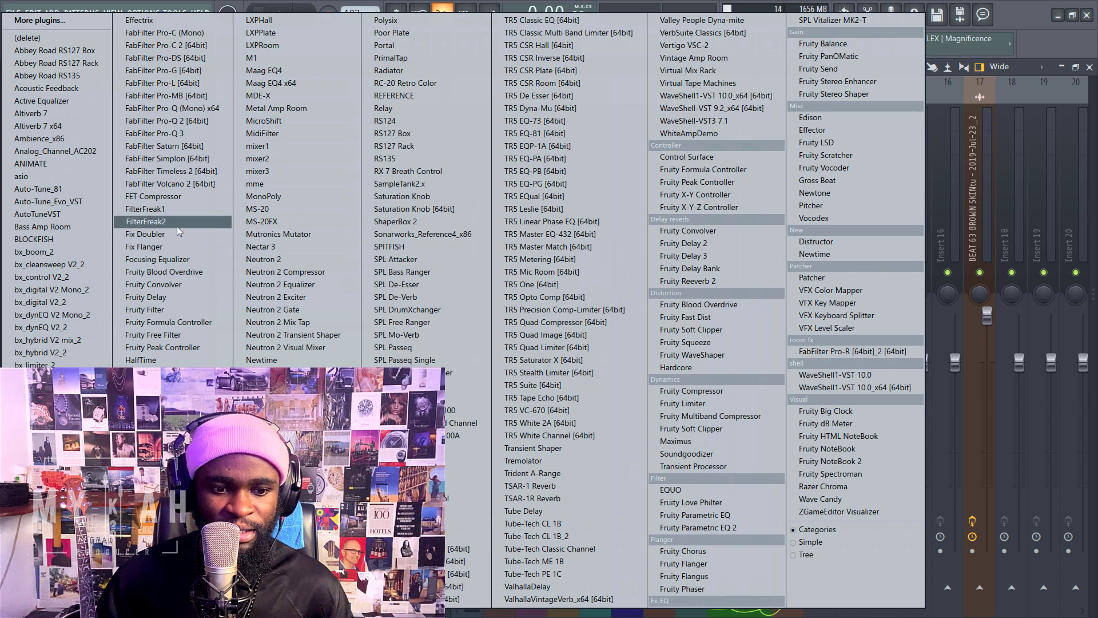
click(188, 324)
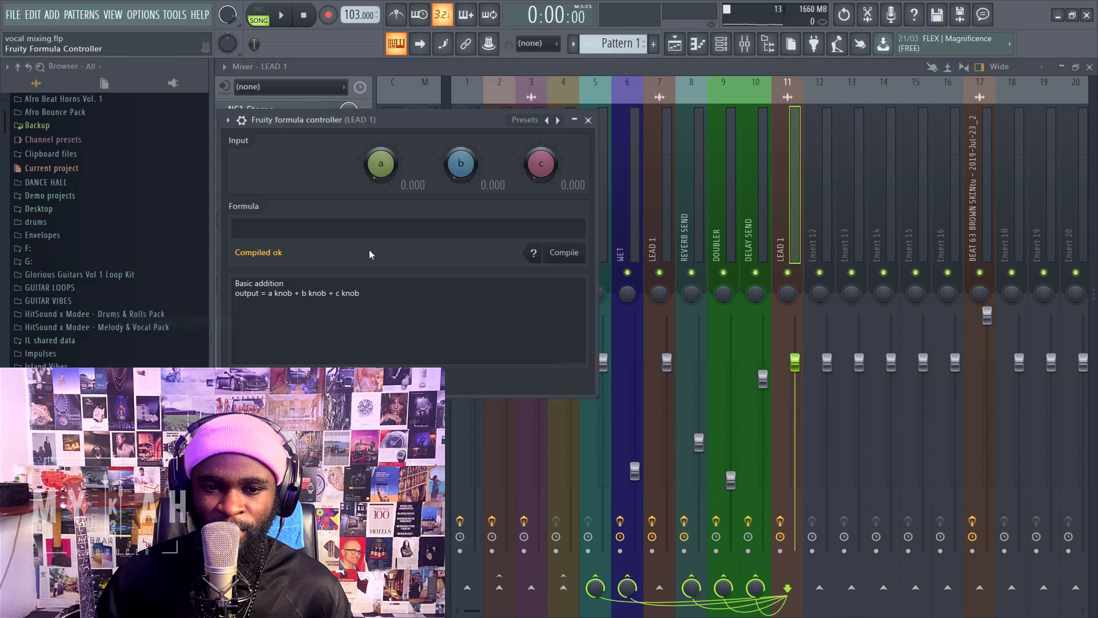
drag(373, 119, 705, 159)
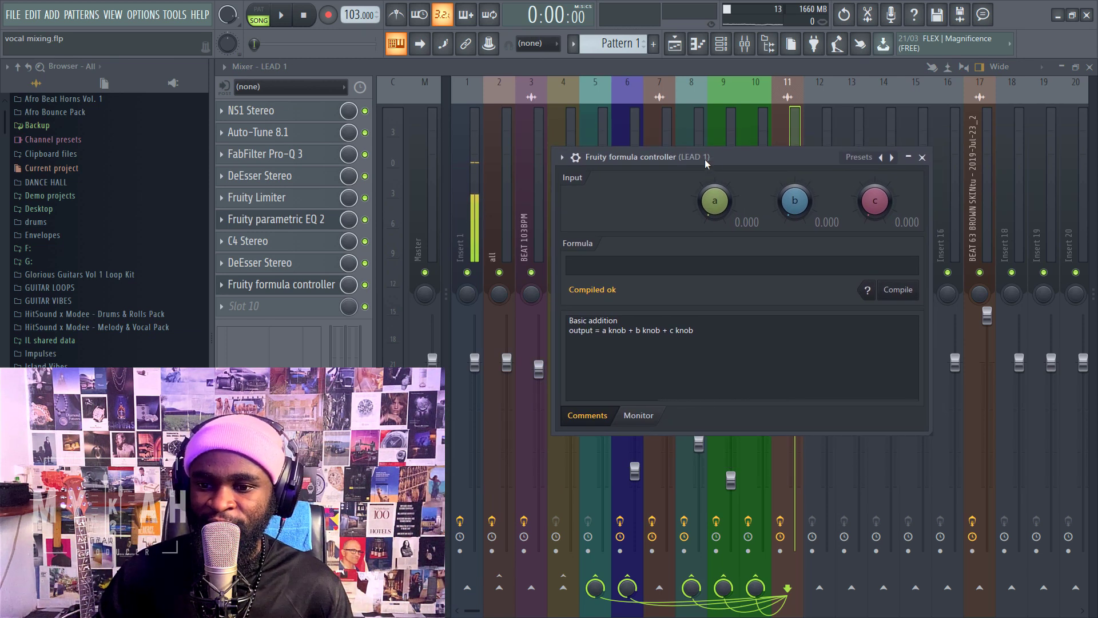
Load the Basic sine LFO preset in the Fruity Formula Controller and close its window.
click(900, 164)
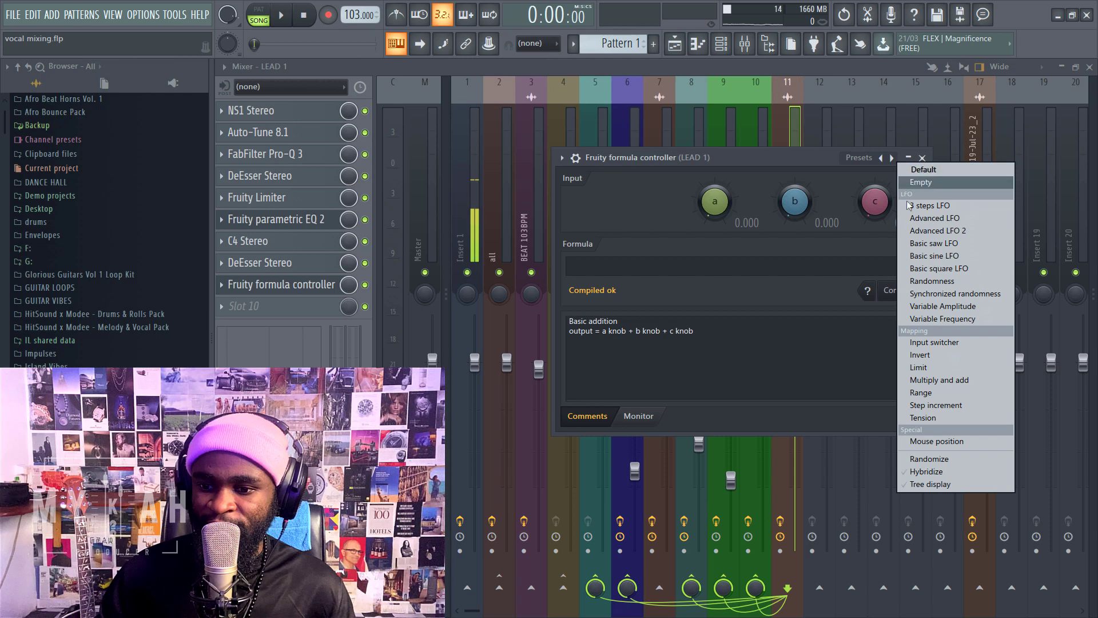
click(969, 258)
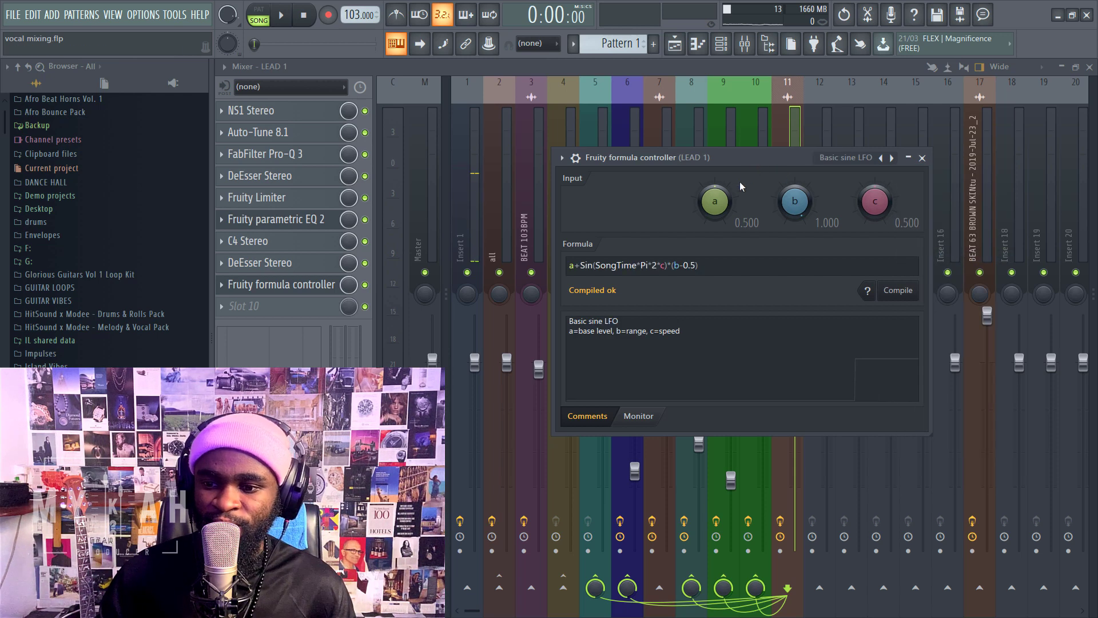
drag(791, 174, 669, 277)
click(792, 73)
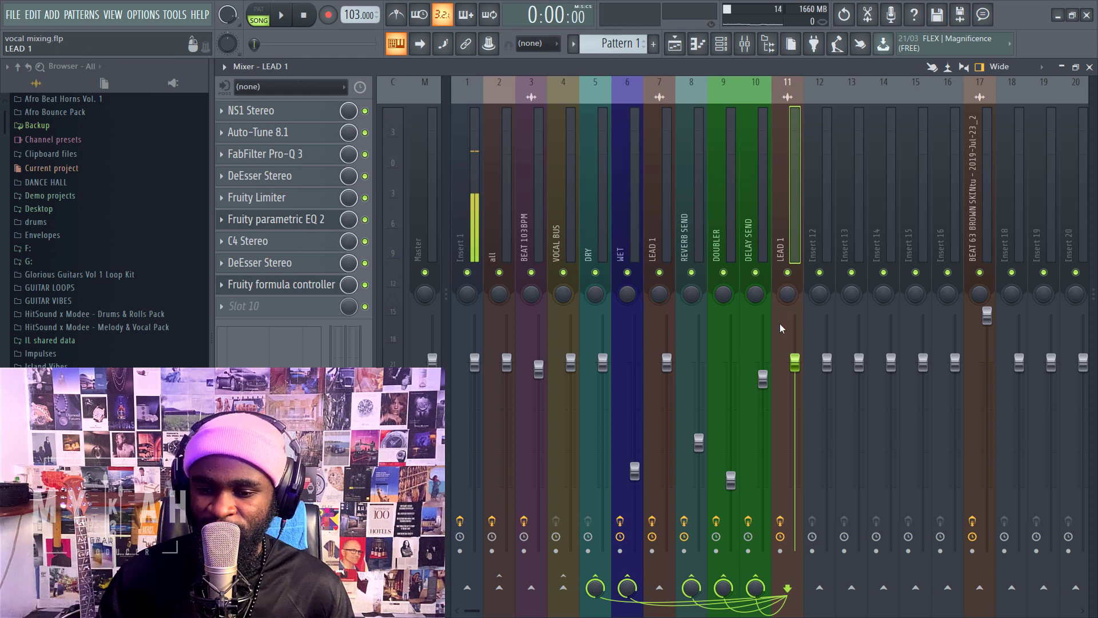
Link mixer track 11's panning knob to the internal controller Formula ctrl - Out.
right_click(787, 294)
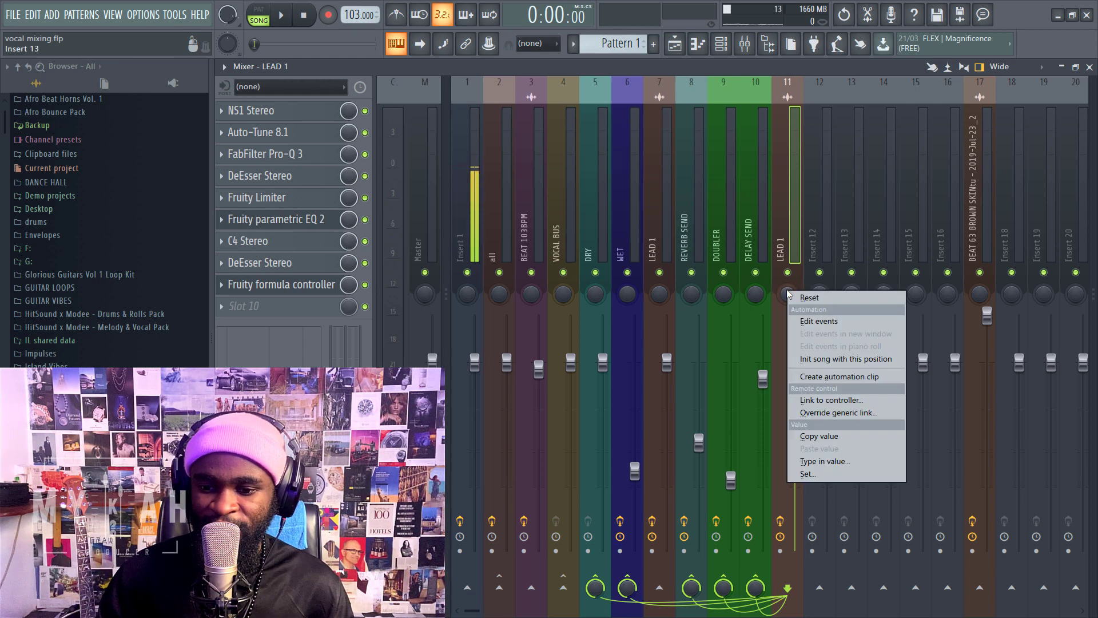
click(841, 400)
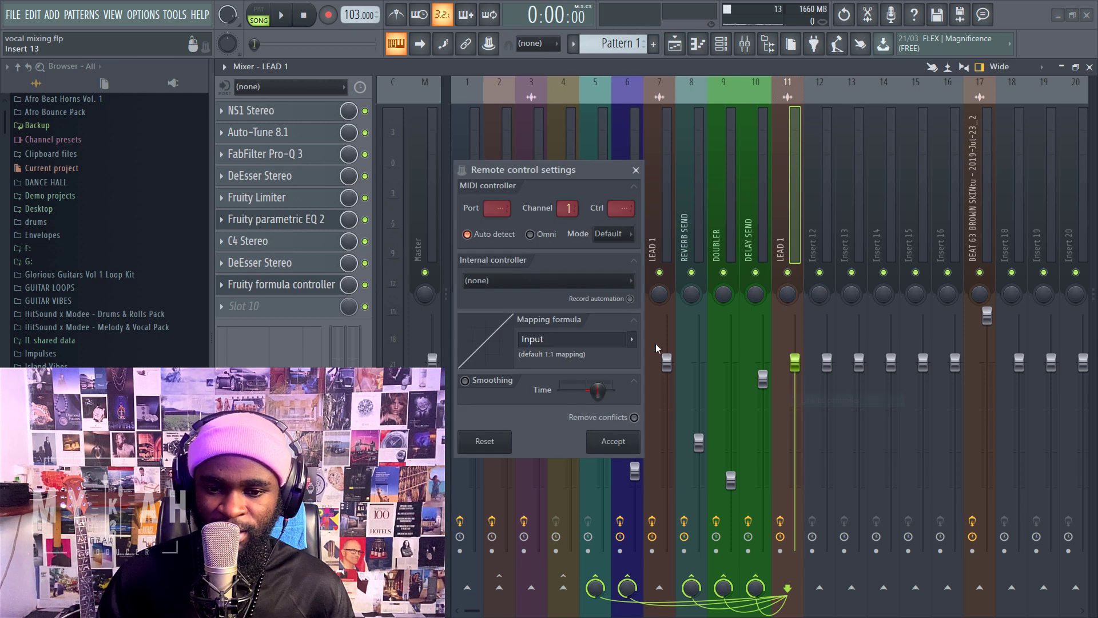
click(515, 281)
click(507, 331)
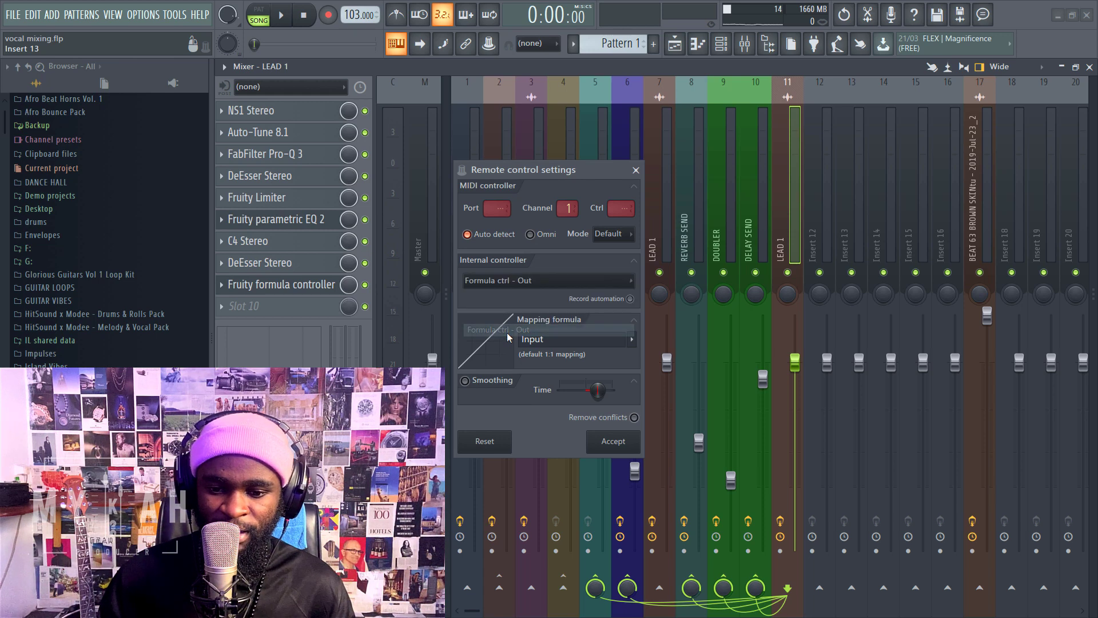
click(623, 448)
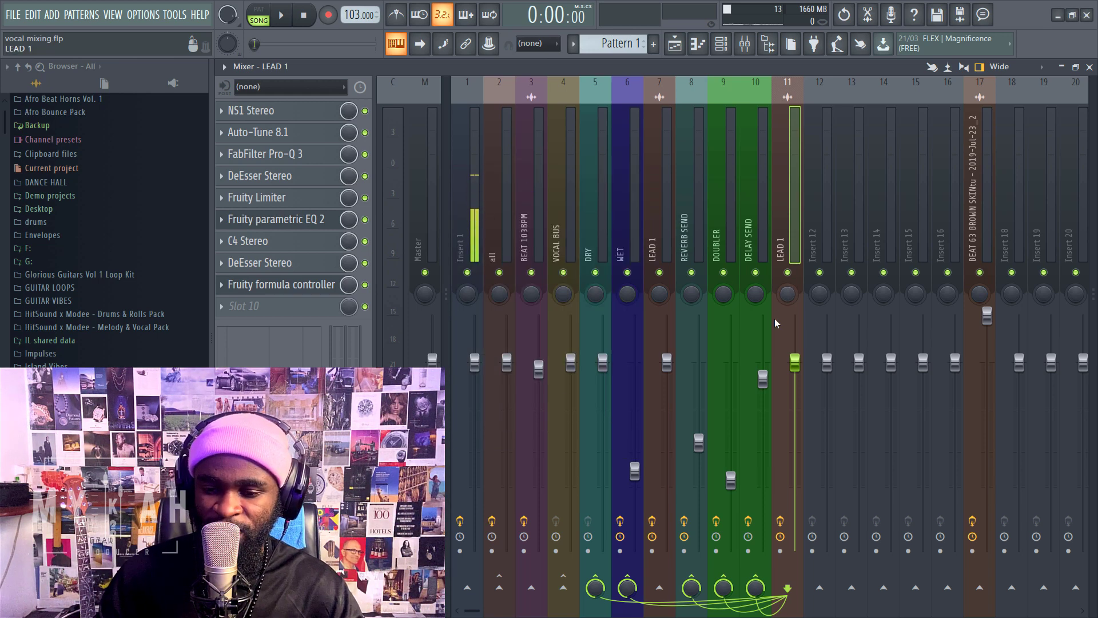
Play the soloed CHANT vocal to hear the automatic panning, and check its clip in the playlist.
key(space)
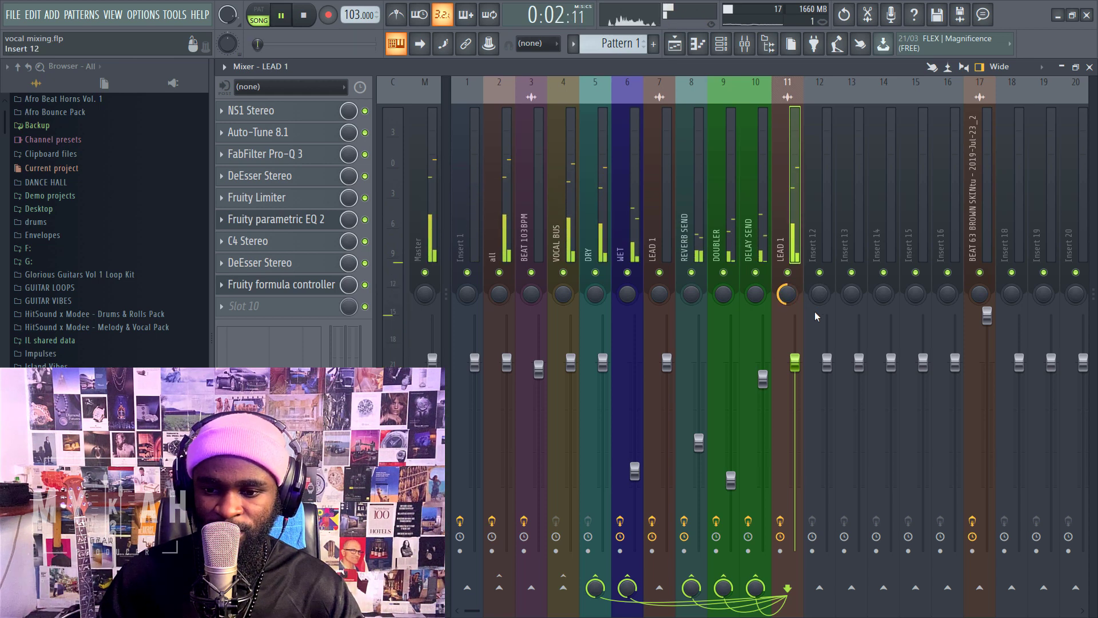
key(space)
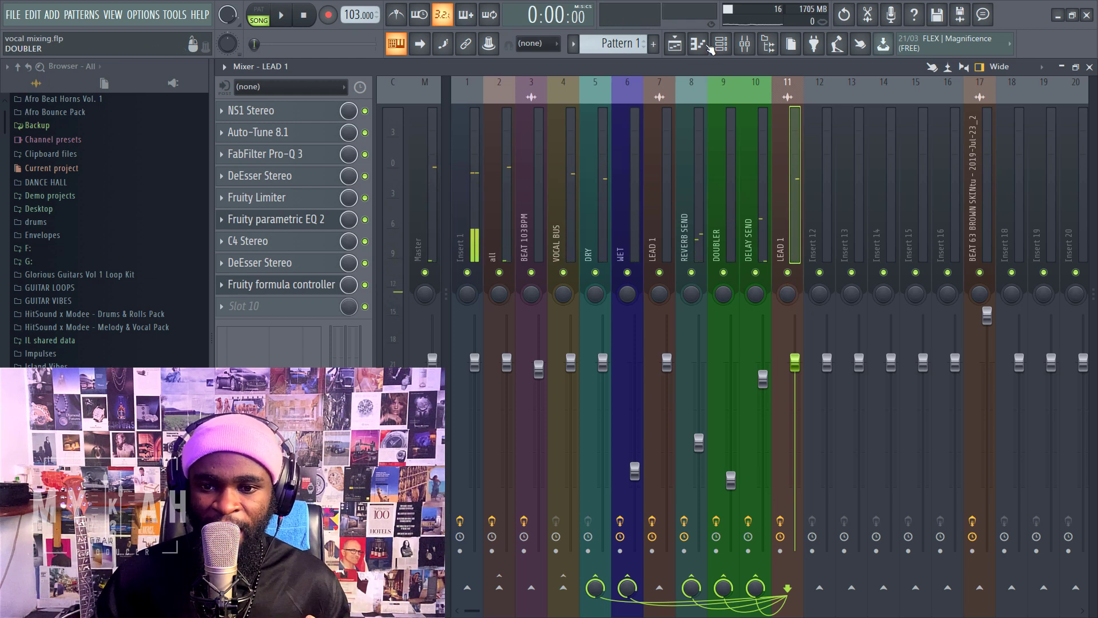
click(676, 44)
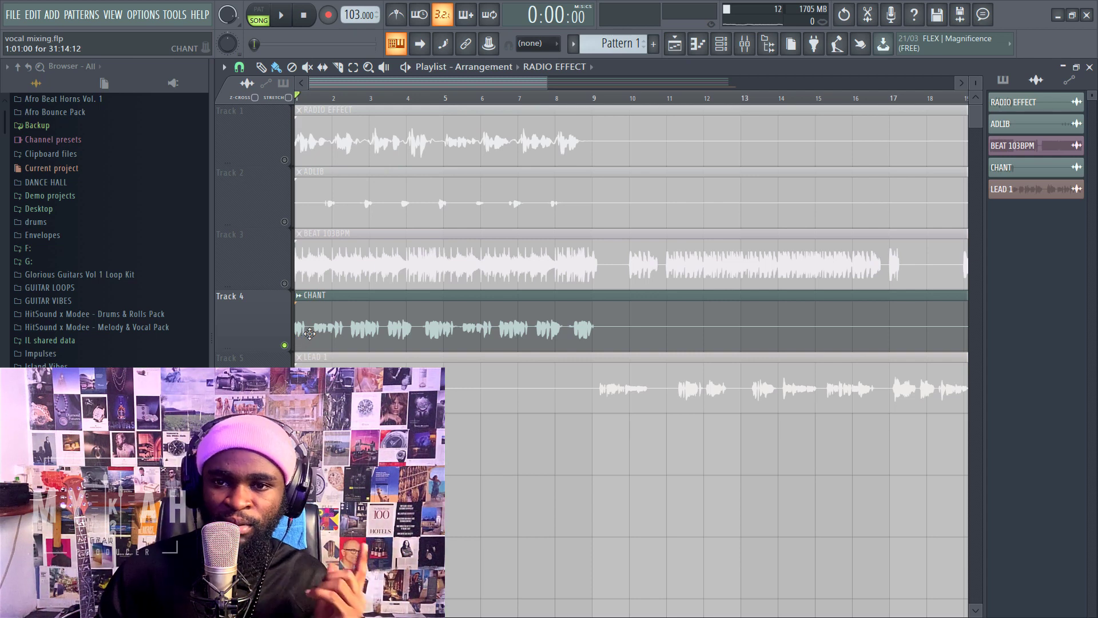
click(745, 46)
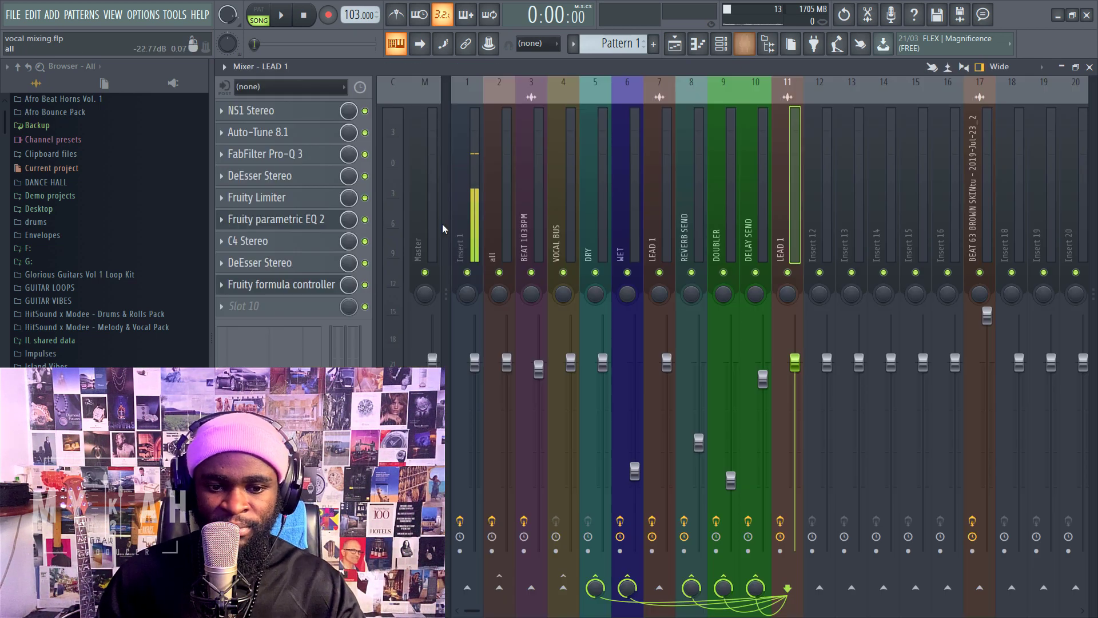
Reopen mixer track 11's Fruity Formula Controller beside the effect slots and play the vocal to watch the LFO move the panning.
click(326, 289)
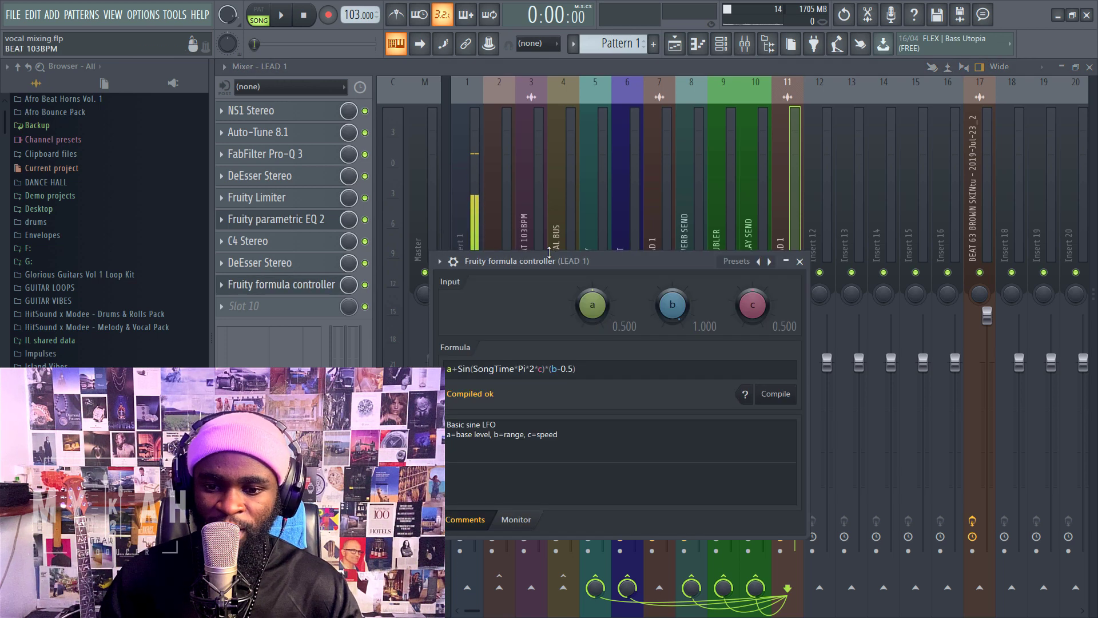
drag(558, 259, 512, 243)
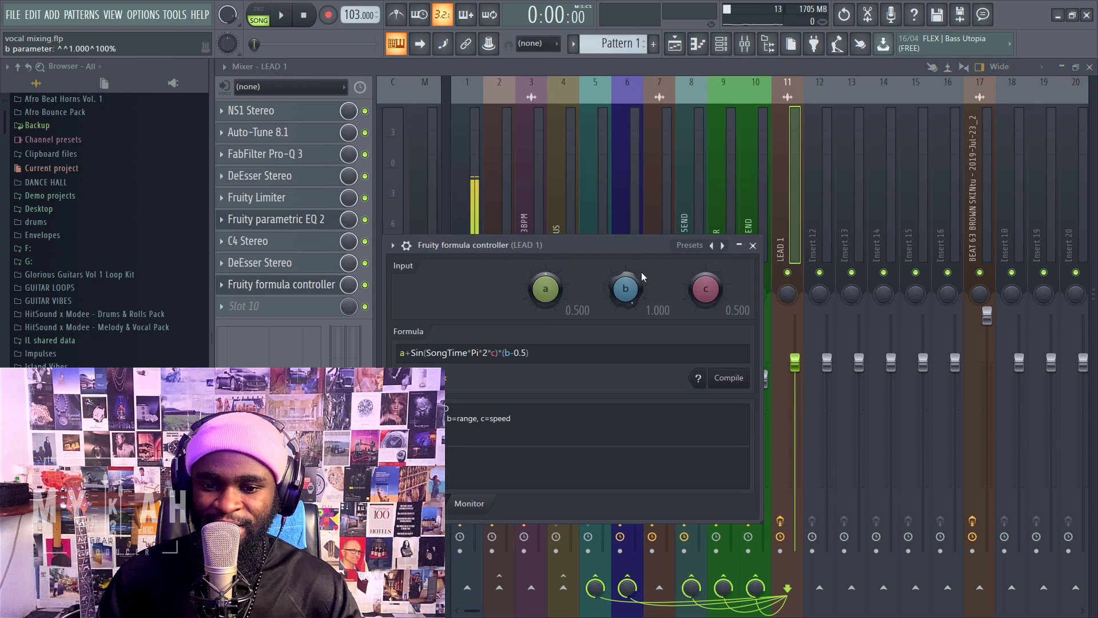
drag(622, 250, 773, 345)
key(space)
key(space)
Try the formula controller's b range parameter at 0.874, return it to 1.000, and audition the panned vocal.
drag(782, 392, 782, 435)
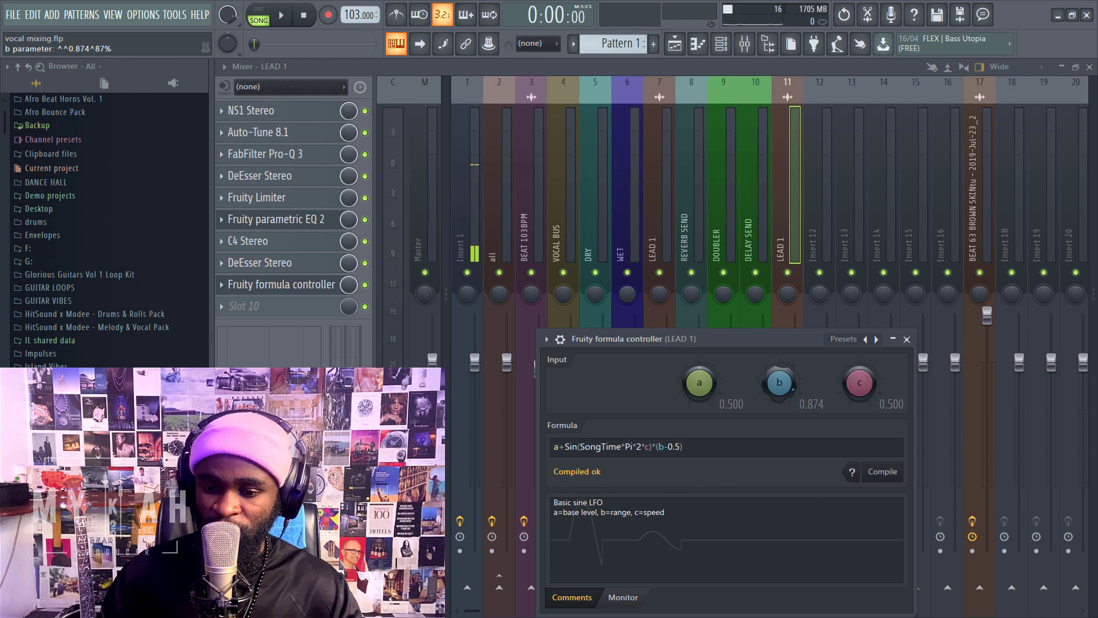
key(space)
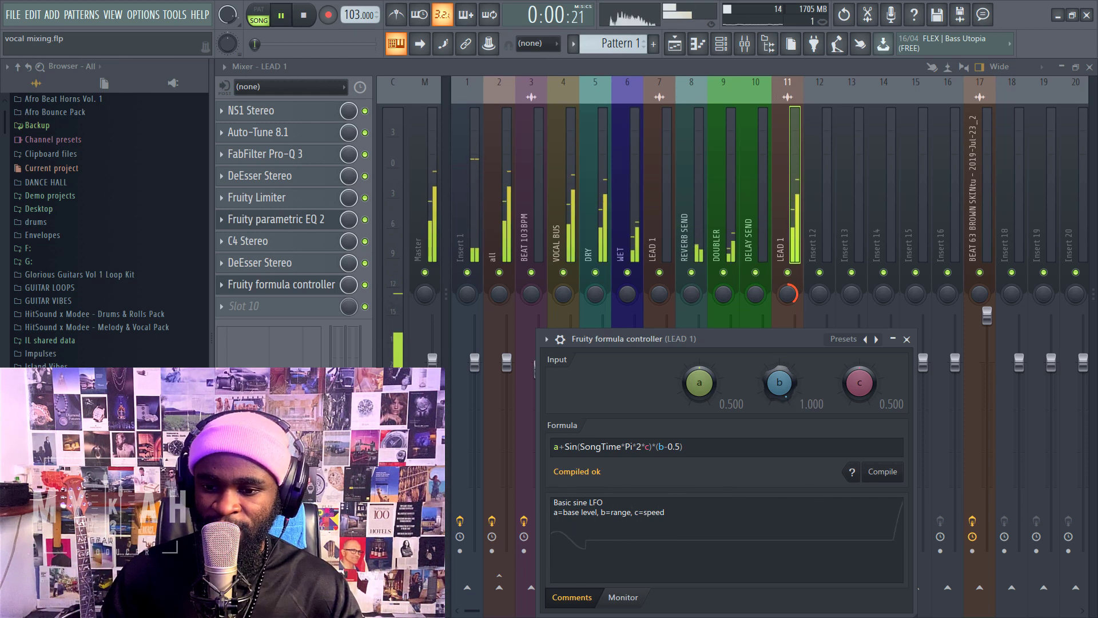
key(space)
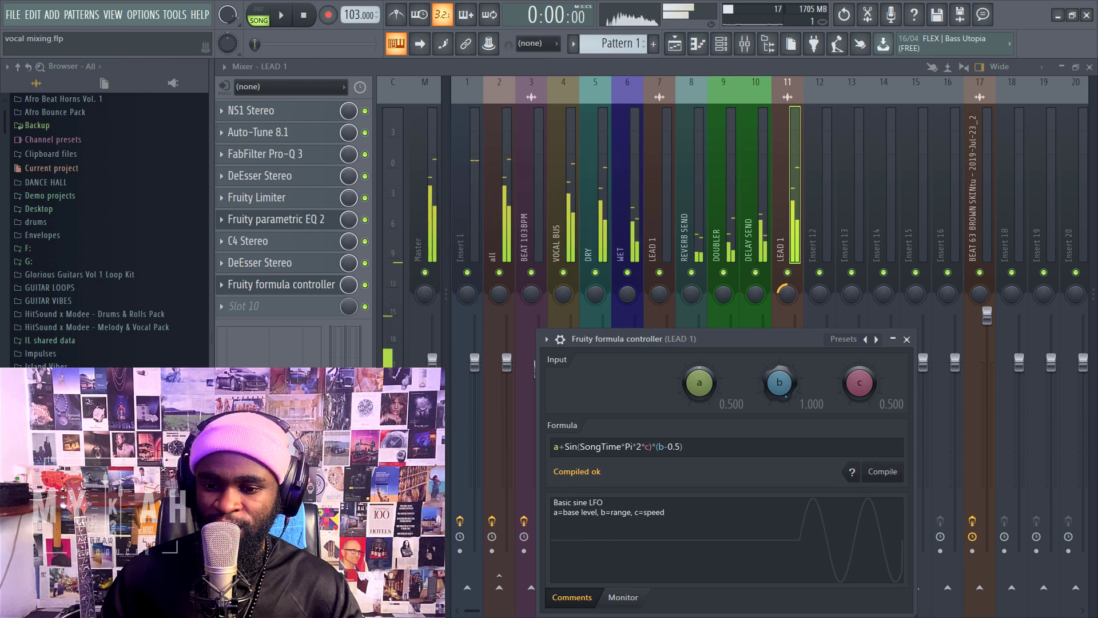
Try the formula controller's b range parameter at 0.788 and 0.890 while auditioning the auto-panned CHANT vocal.
mouse_move(780, 383)
mouse_down()
mouse_move(779, 397)
mouse_move(780, 386)
mouse_up()
key(space)
key(space)
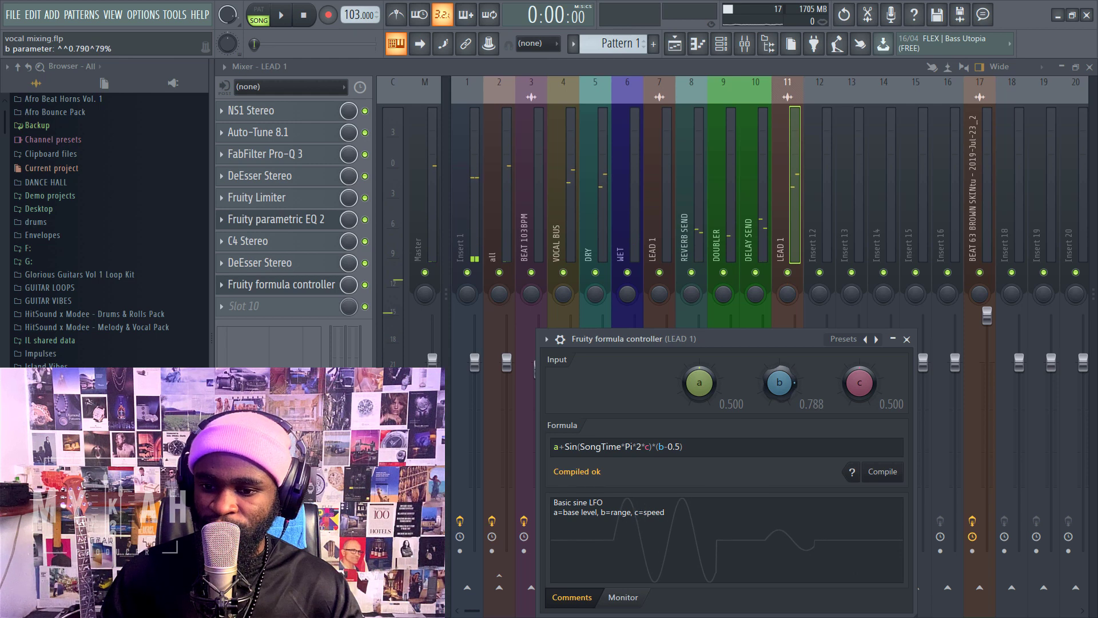
key(space)
key(space)
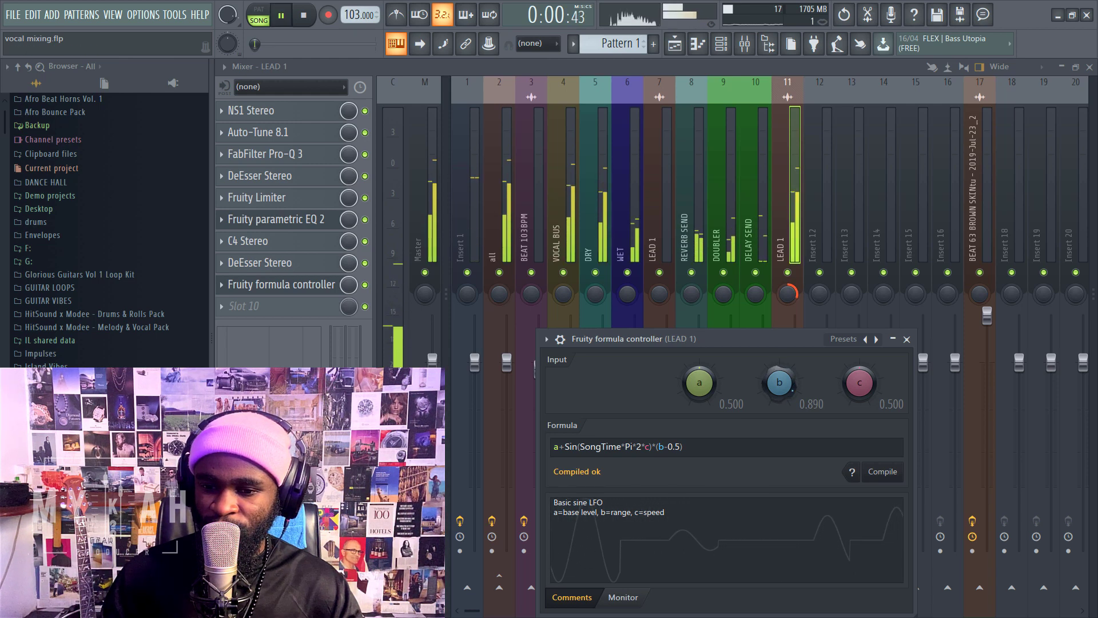
key(space)
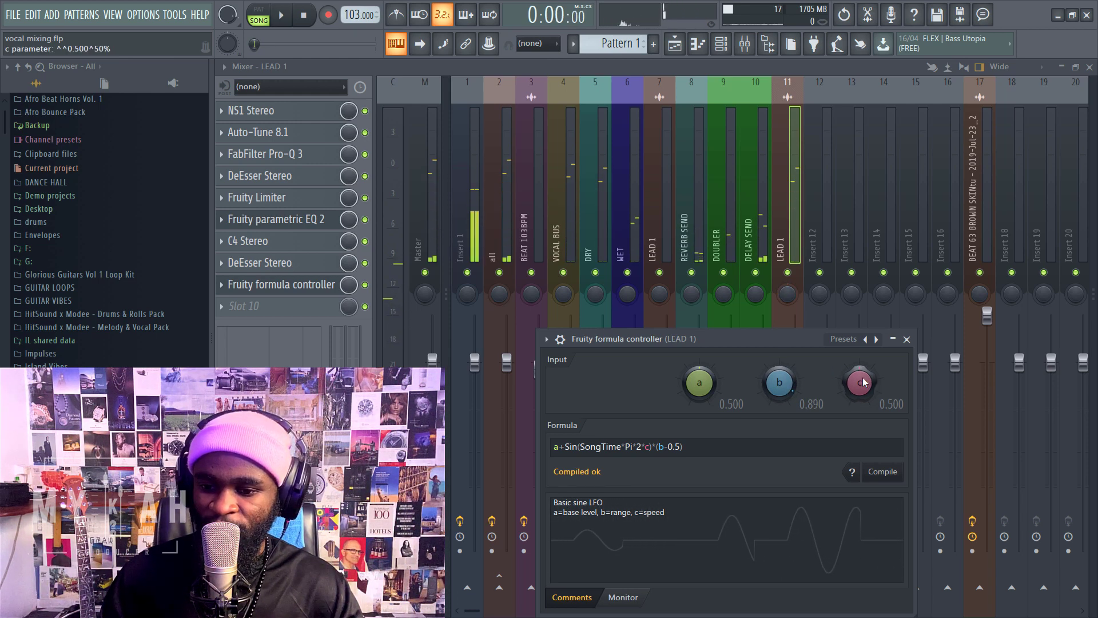
Slow the panning by setting the c speed parameter to 0.251 by ear, and lower the b range parameter to 0.876.
drag(864, 382, 863, 391)
key(space)
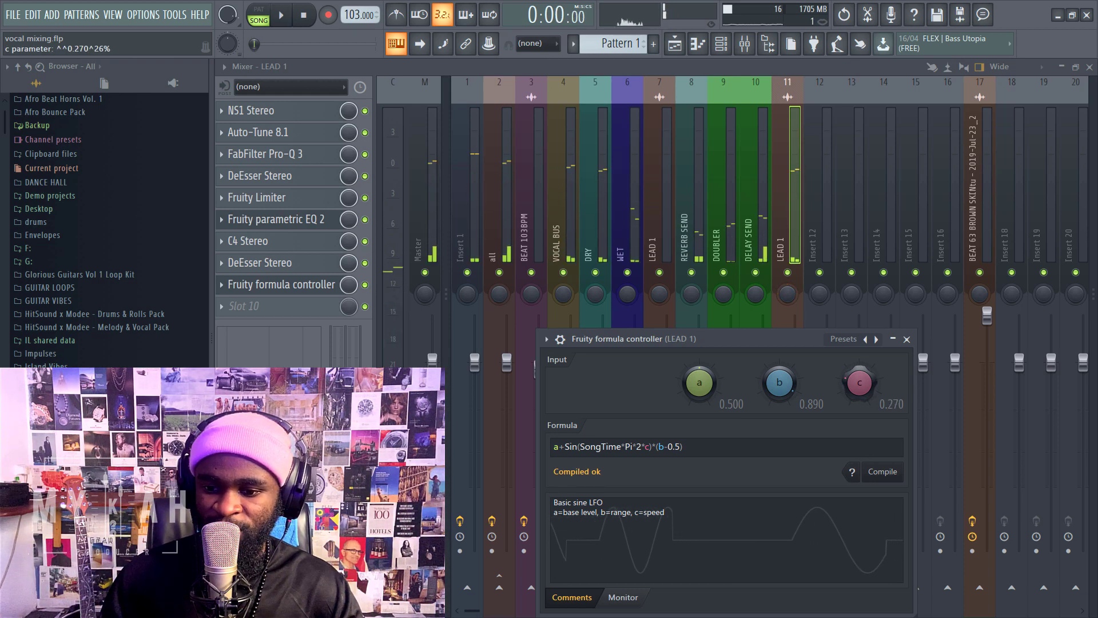
key(space)
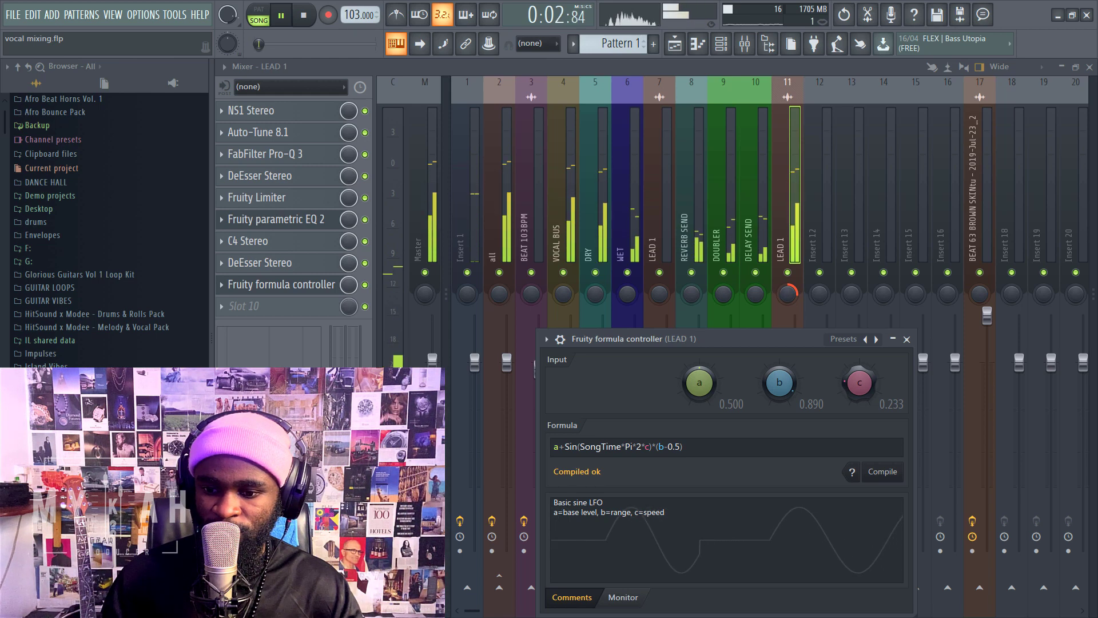
key(space)
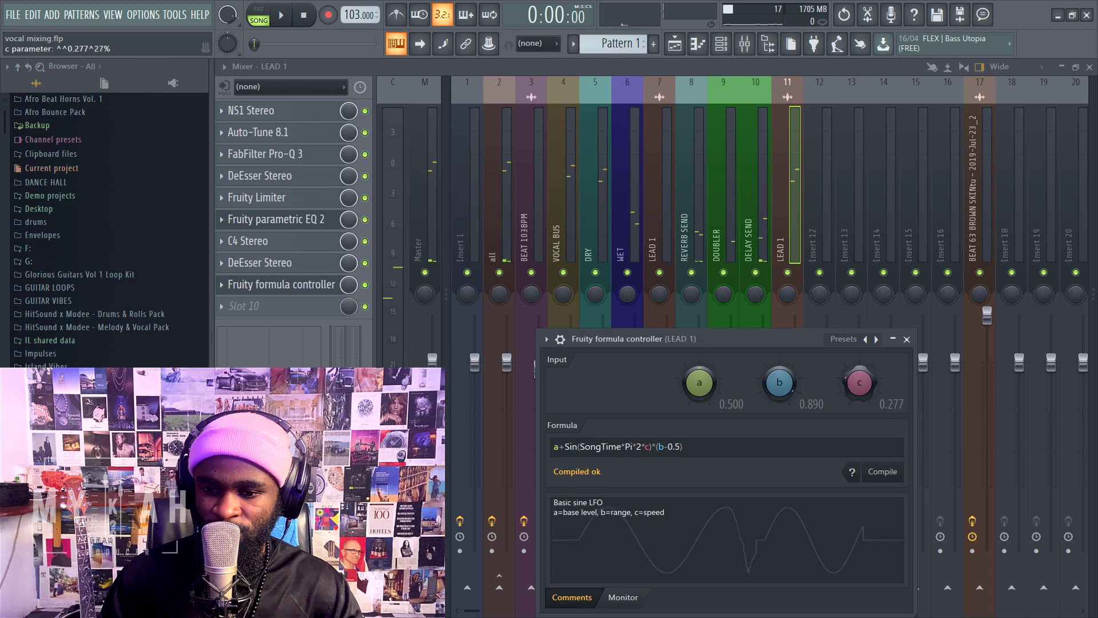
key(space)
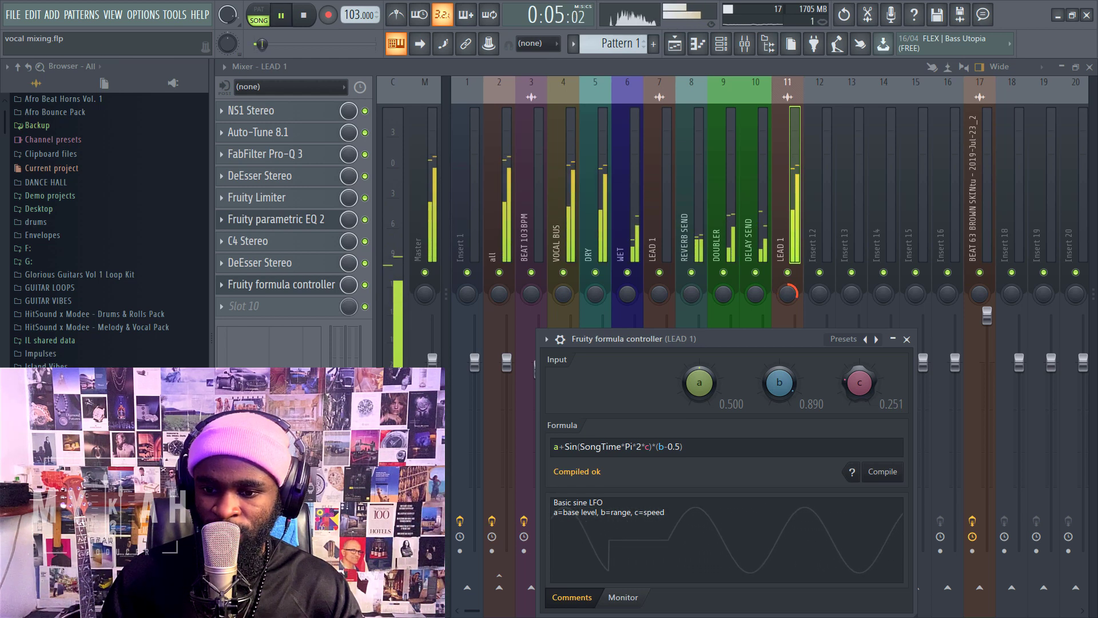
key(space)
drag(781, 385, 787, 392)
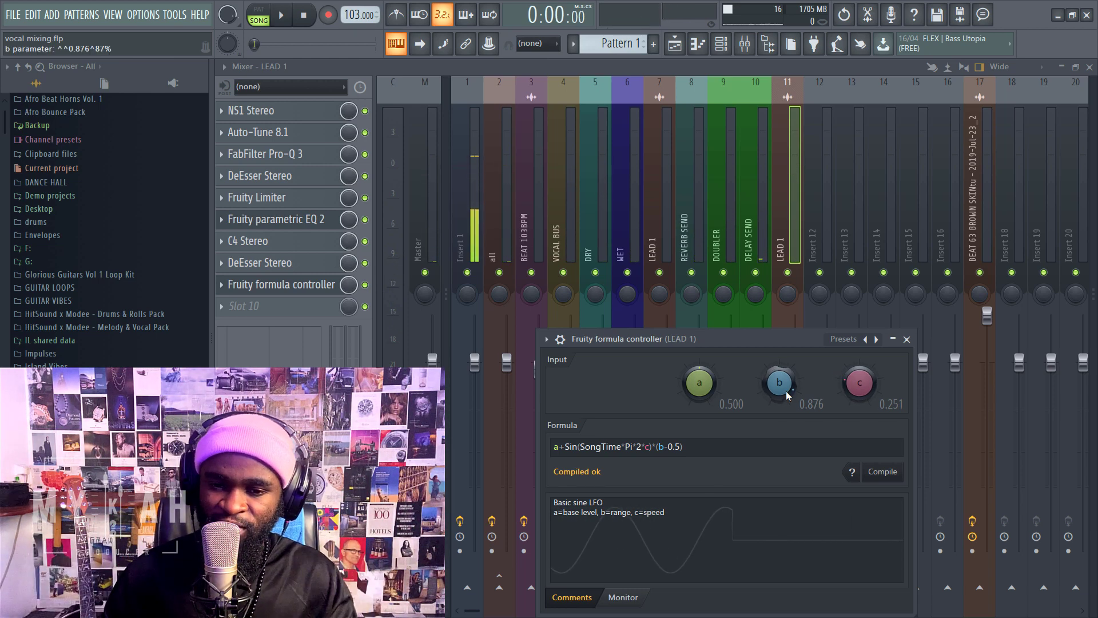
Unmute the BEAT 103BPM playlist track and play the auto-panned CHANT vocal together with the beat.
click(675, 44)
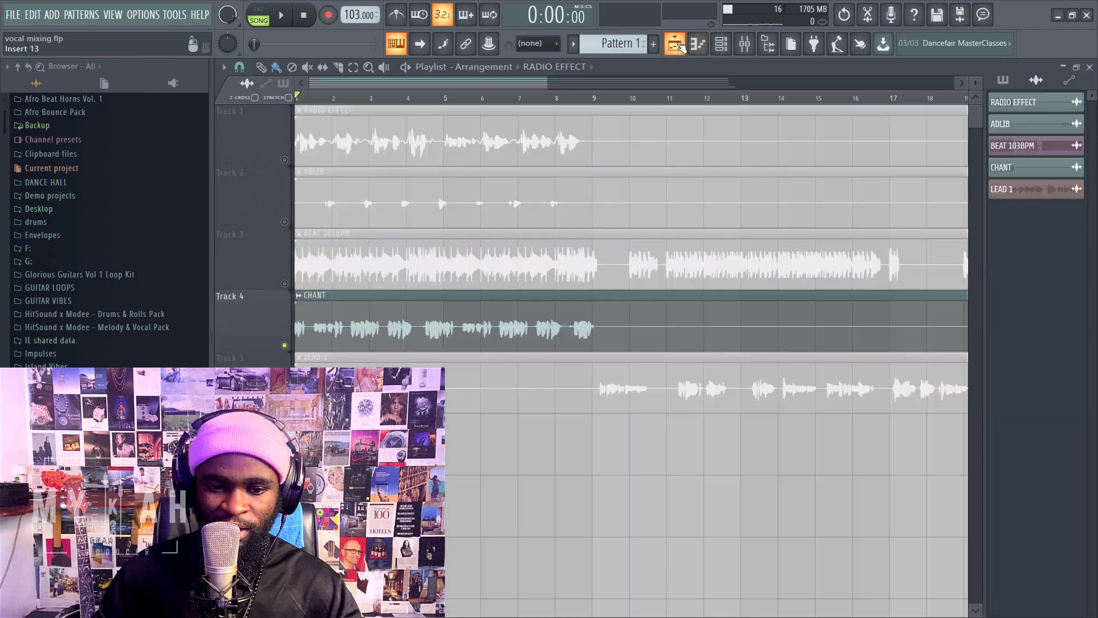
click(285, 283)
key(space)
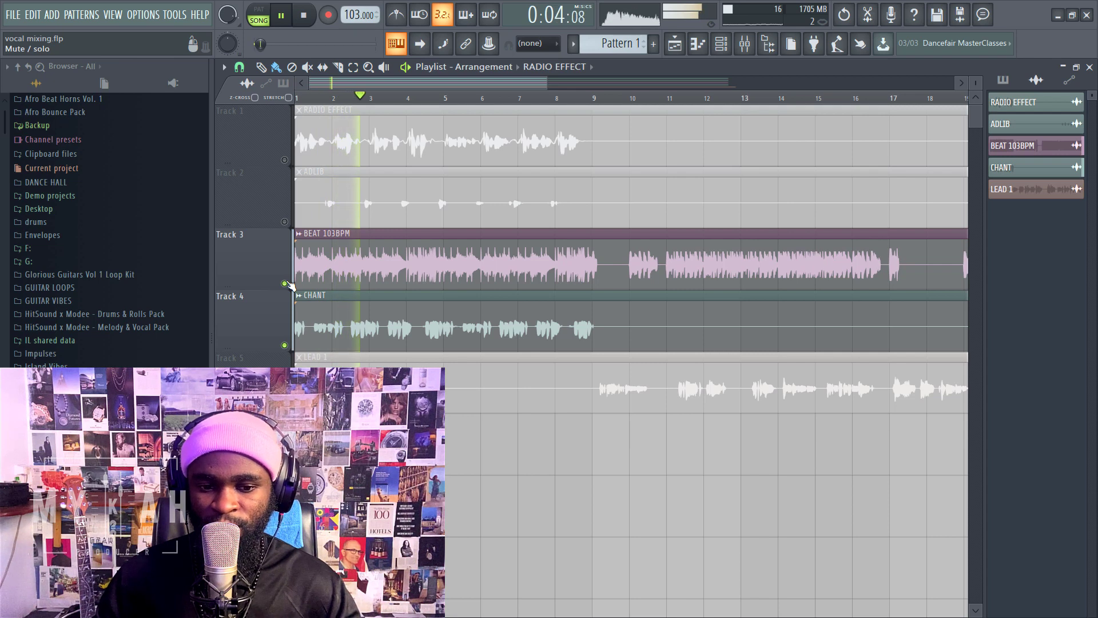
key(space)
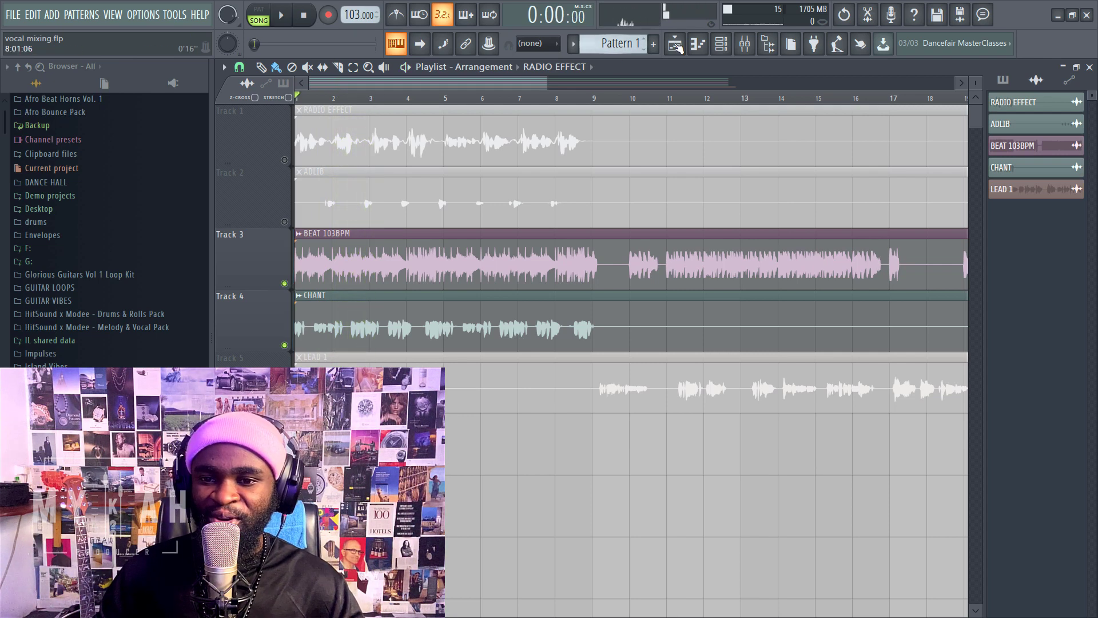
Reopen mixer track 11's Fruity Formula Controller, set the b range parameter to 0.946, and audition the panning over the beat.
click(744, 46)
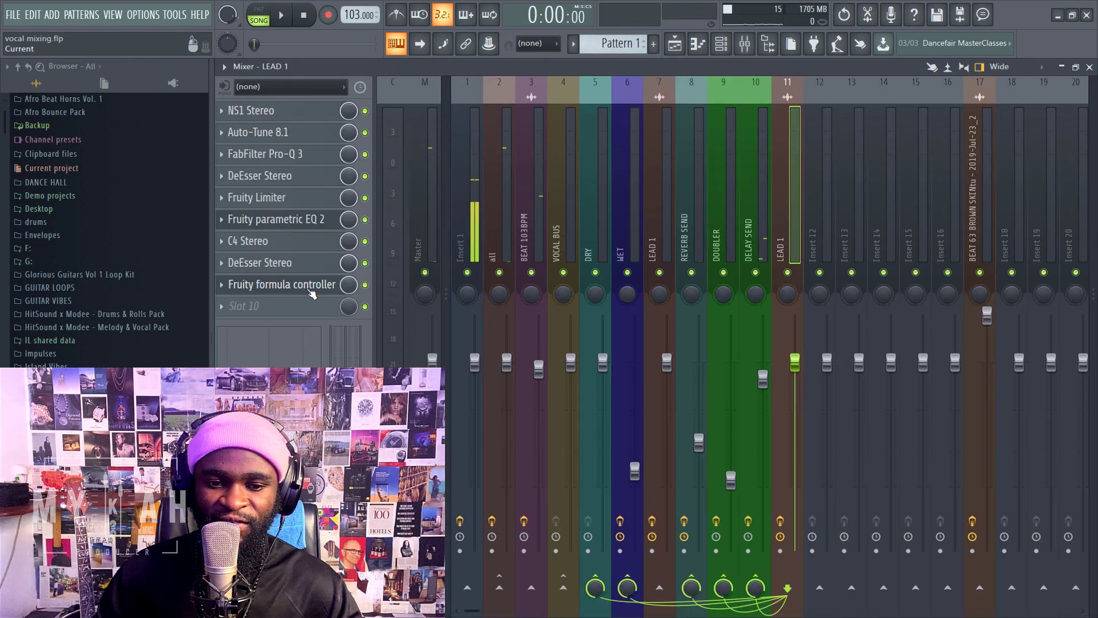
click(311, 292)
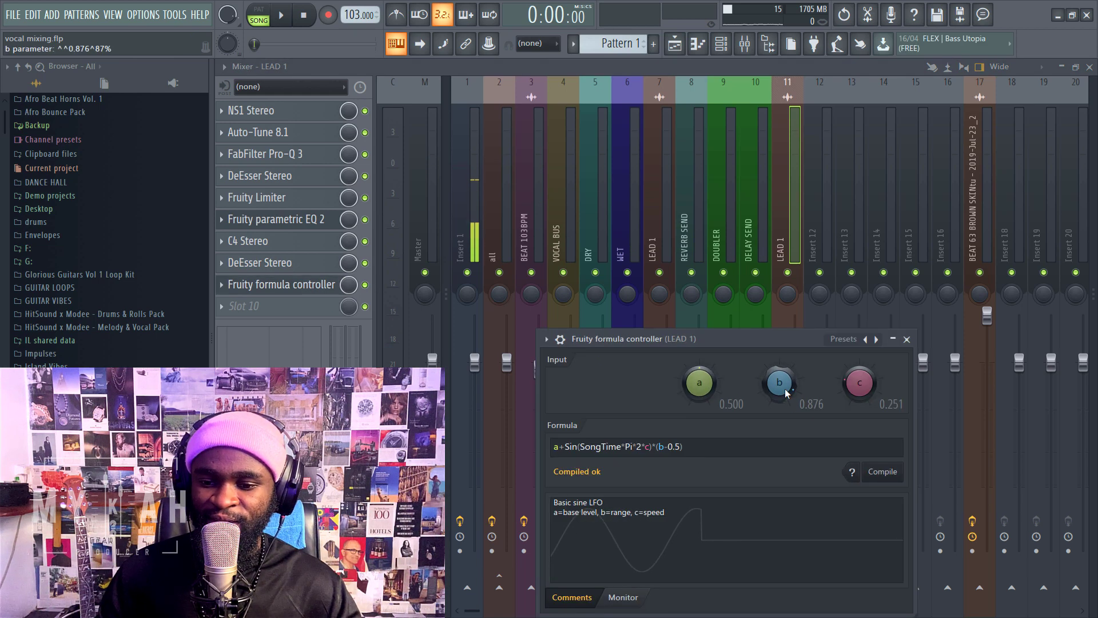
drag(787, 394, 787, 386)
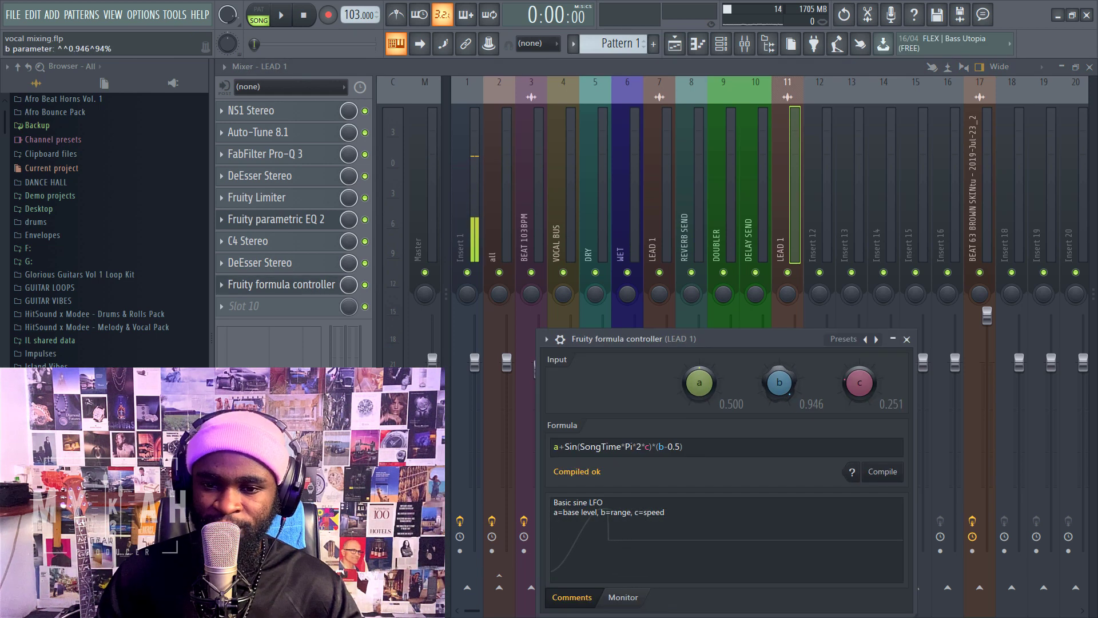
key(space)
click(663, 63)
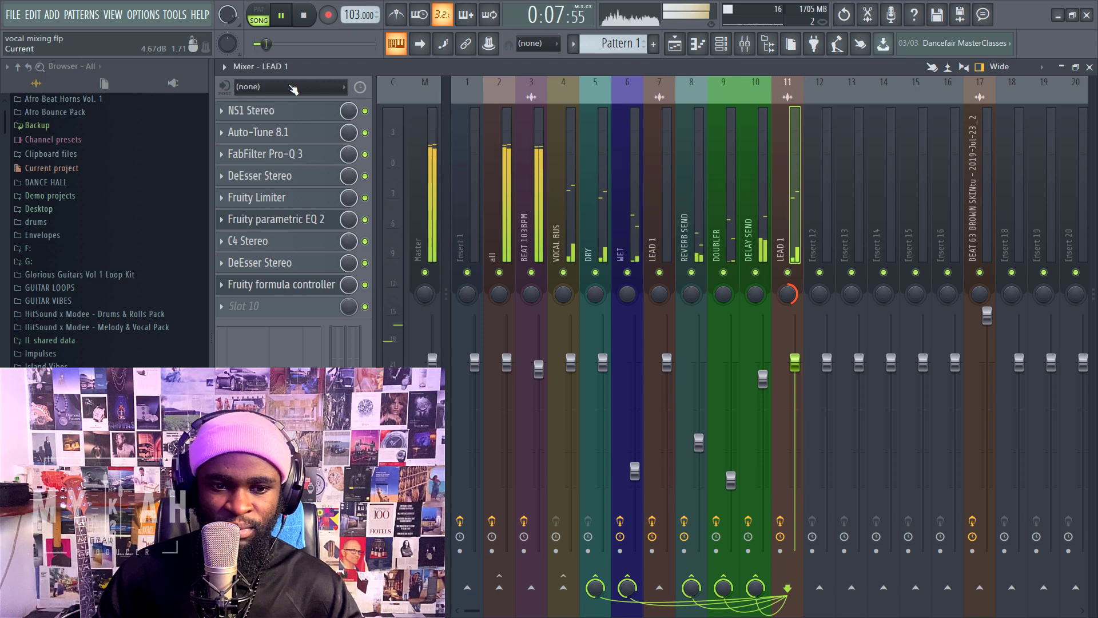
key(space)
In mixer track 11's Auto-Tune 8.1, set the input type to Alto/Tenor, enable Low Latency, and start playback.
click(251, 132)
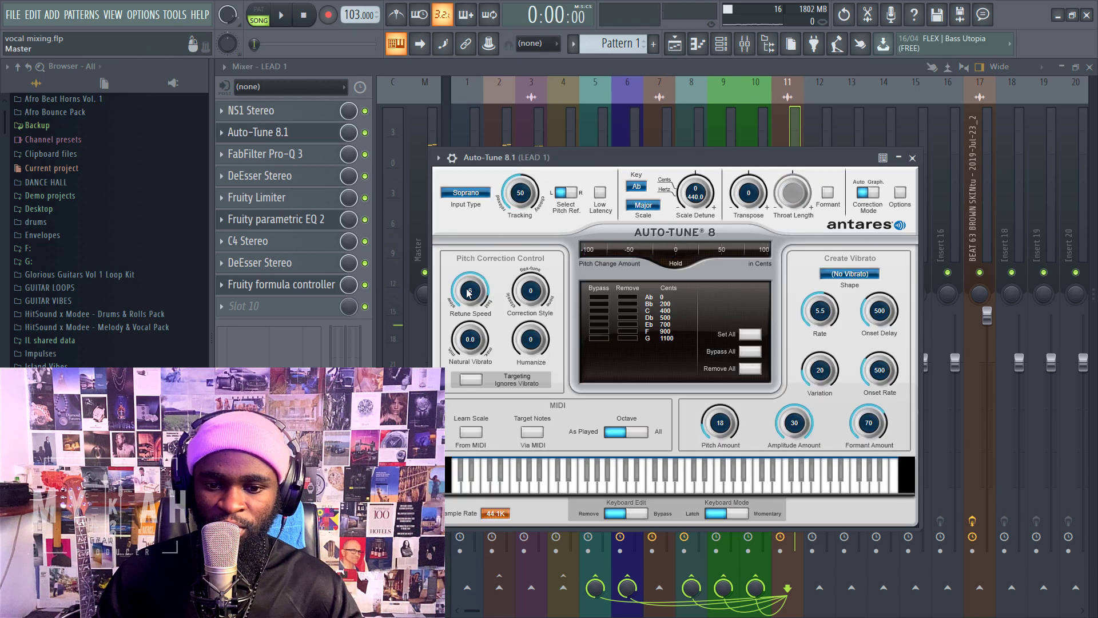
drag(522, 162, 538, 148)
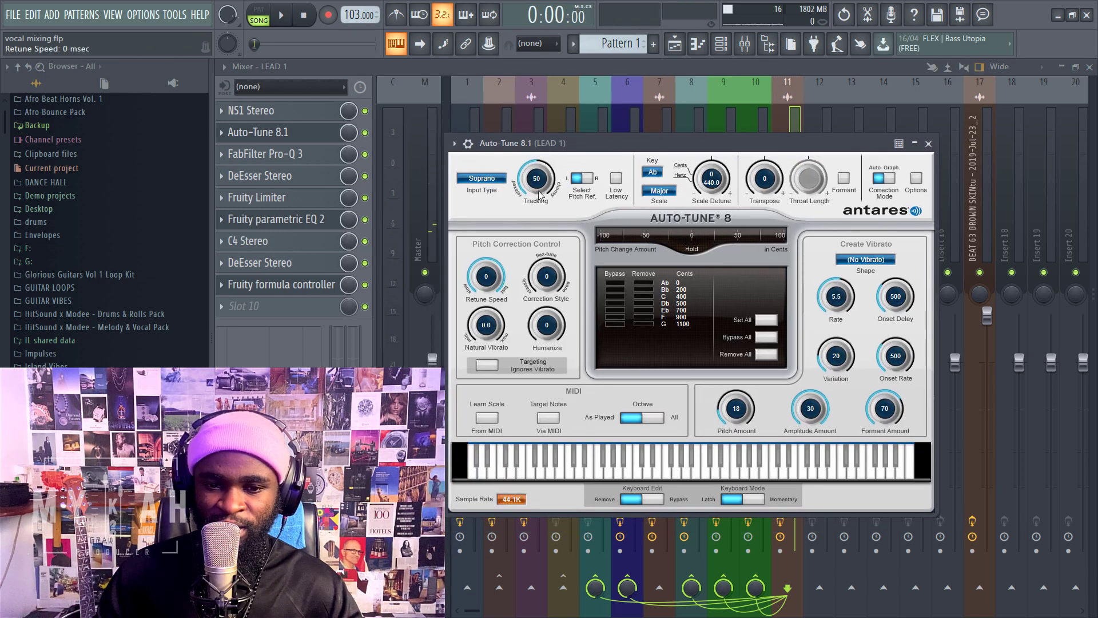
click(485, 181)
click(493, 195)
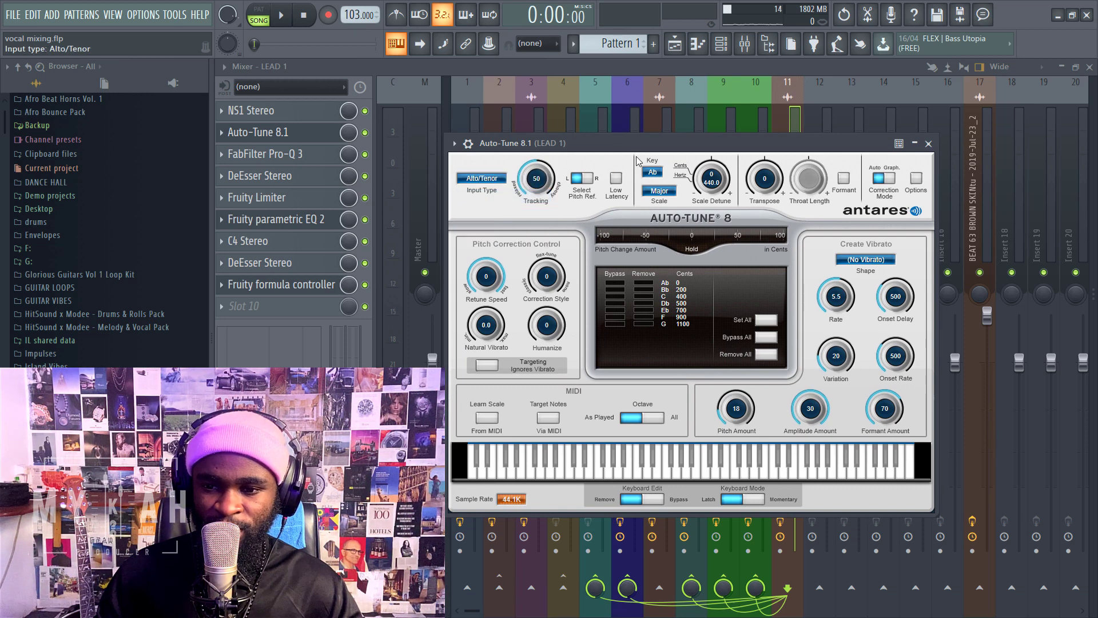
mouse_move(647, 152)
mouse_down()
mouse_move(618, 159)
mouse_move(652, 166)
mouse_up()
key(space)
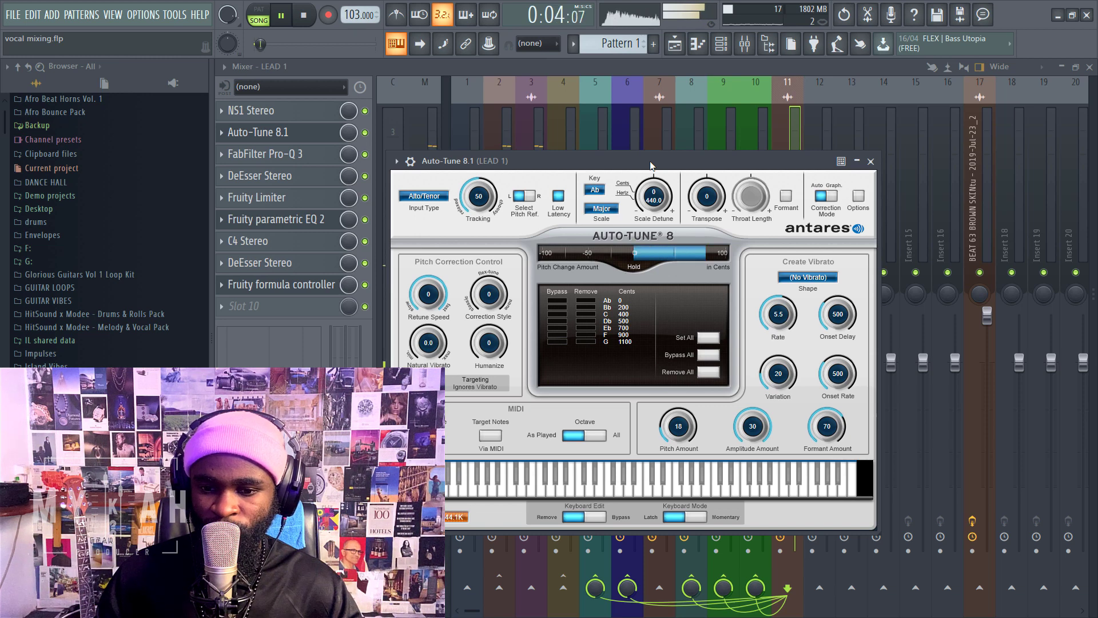
Unmute the LEAD 1 playlist track and play the beat through the CHANT section into the lead vocal.
click(675, 46)
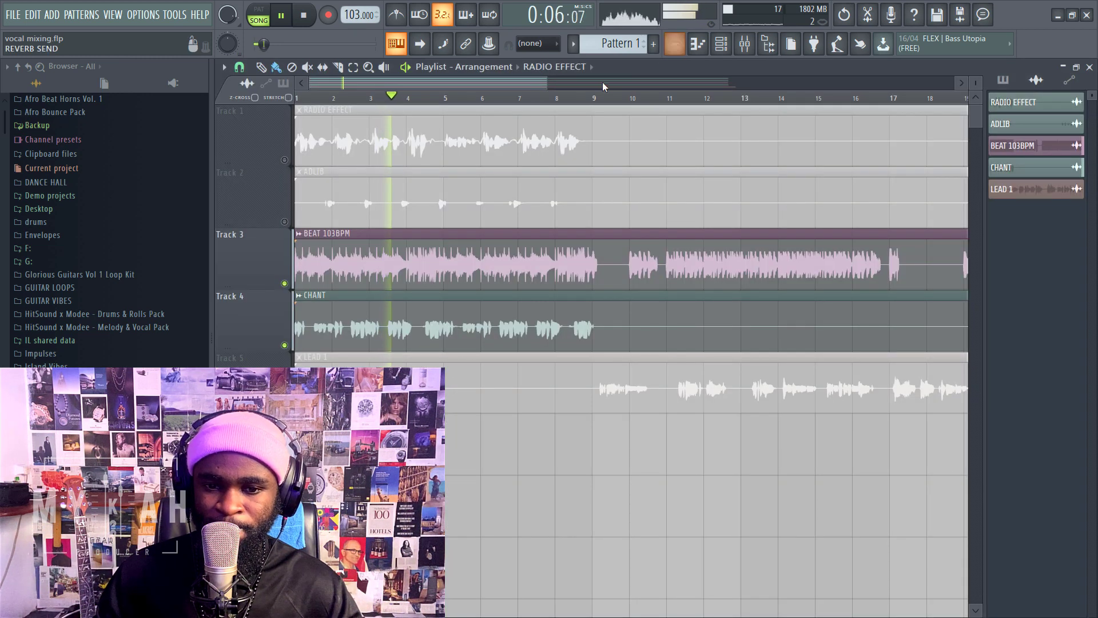
click(285, 407)
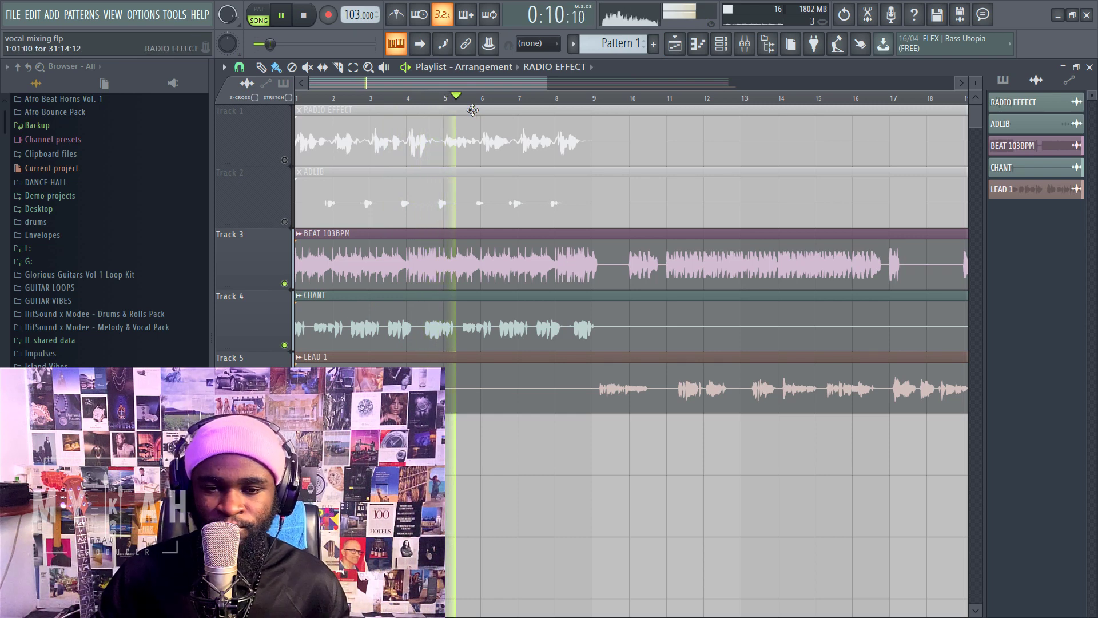
scroll(489, 102, down, 1)
scroll(489, 102, down, 3)
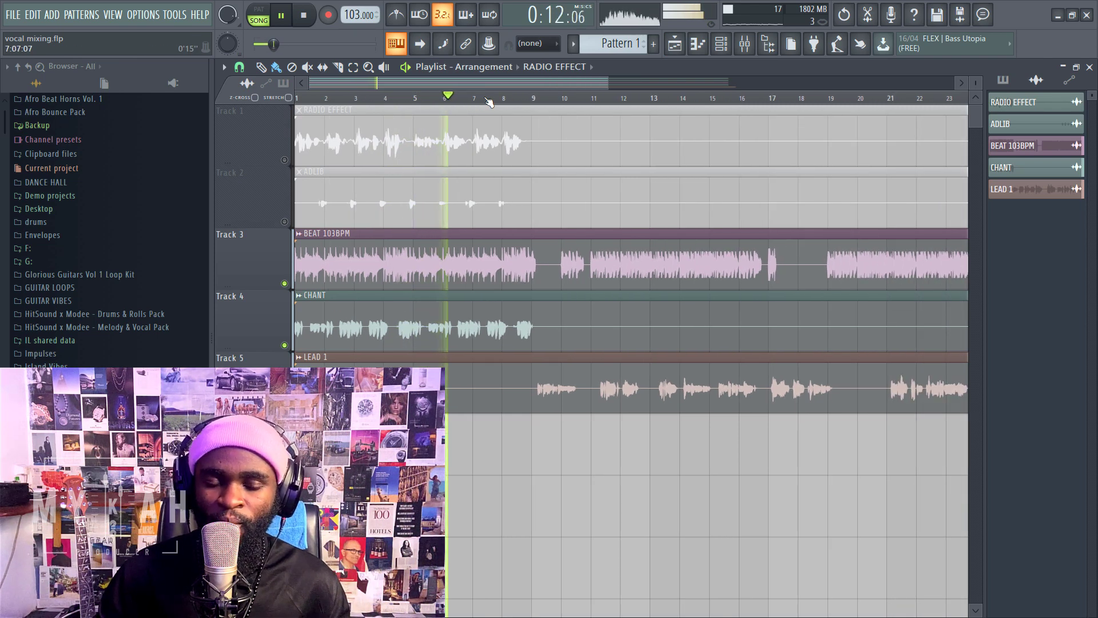
scroll(489, 102, down, 1)
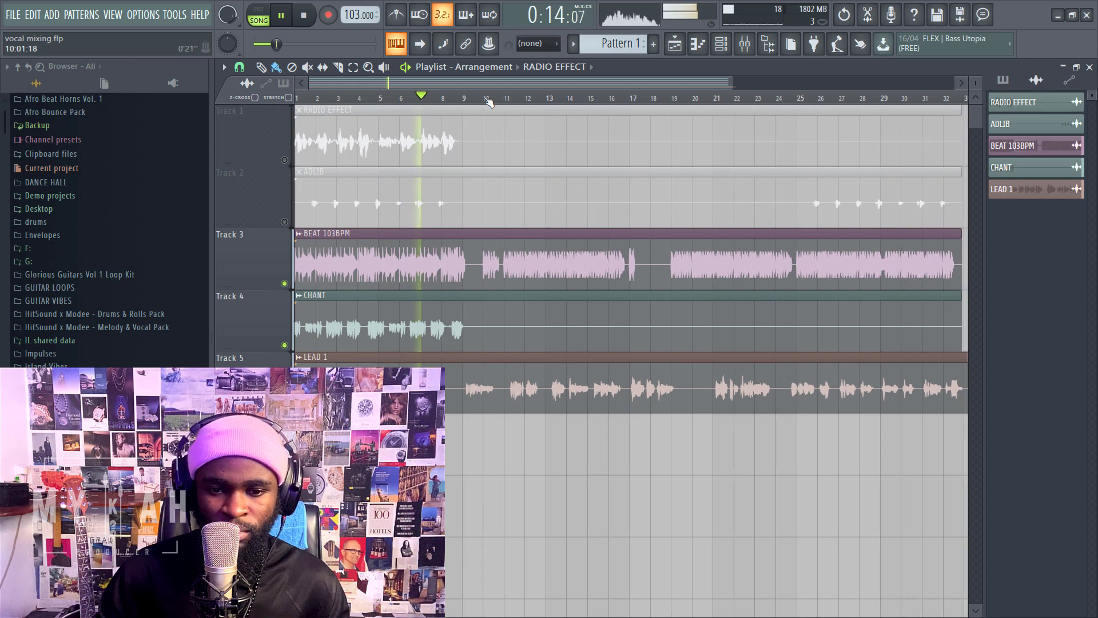
scroll(489, 101, down, 1)
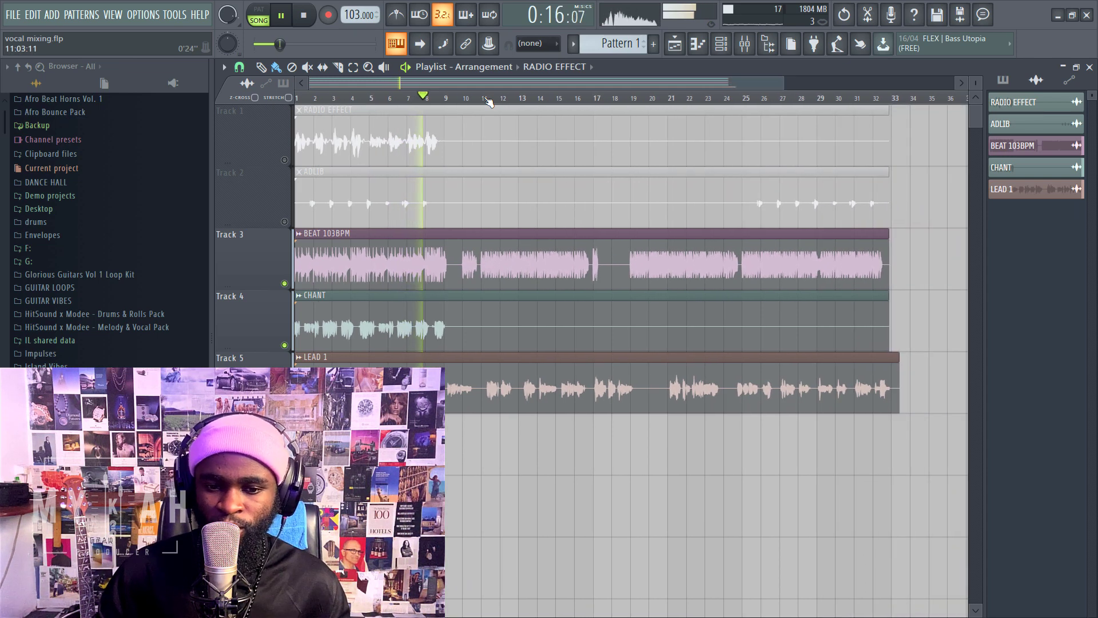
scroll(489, 102, down, 1)
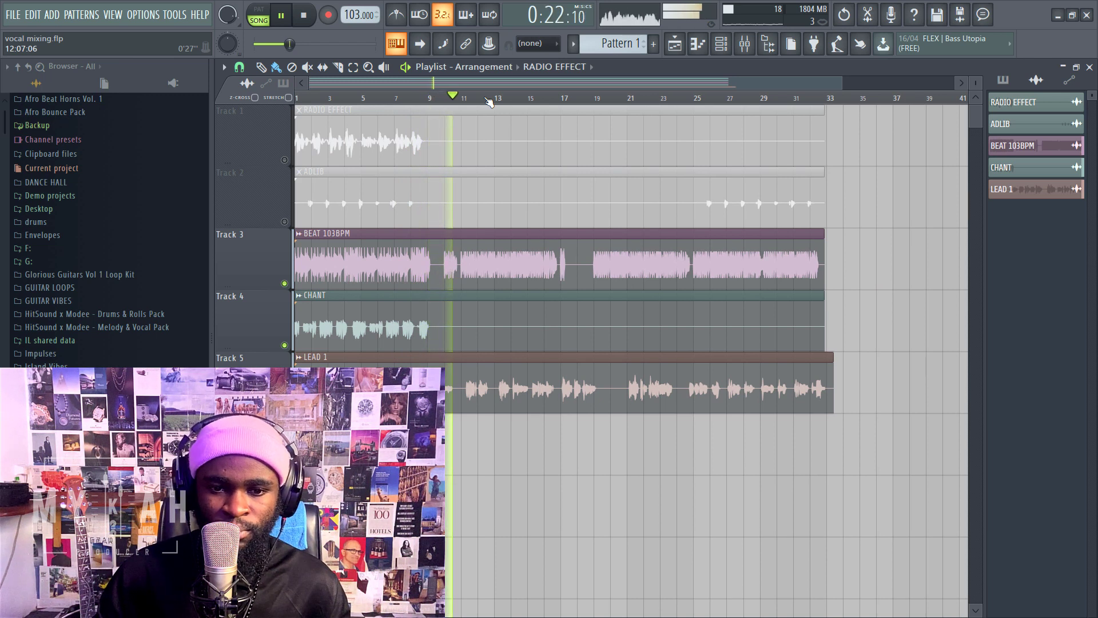
key(space)
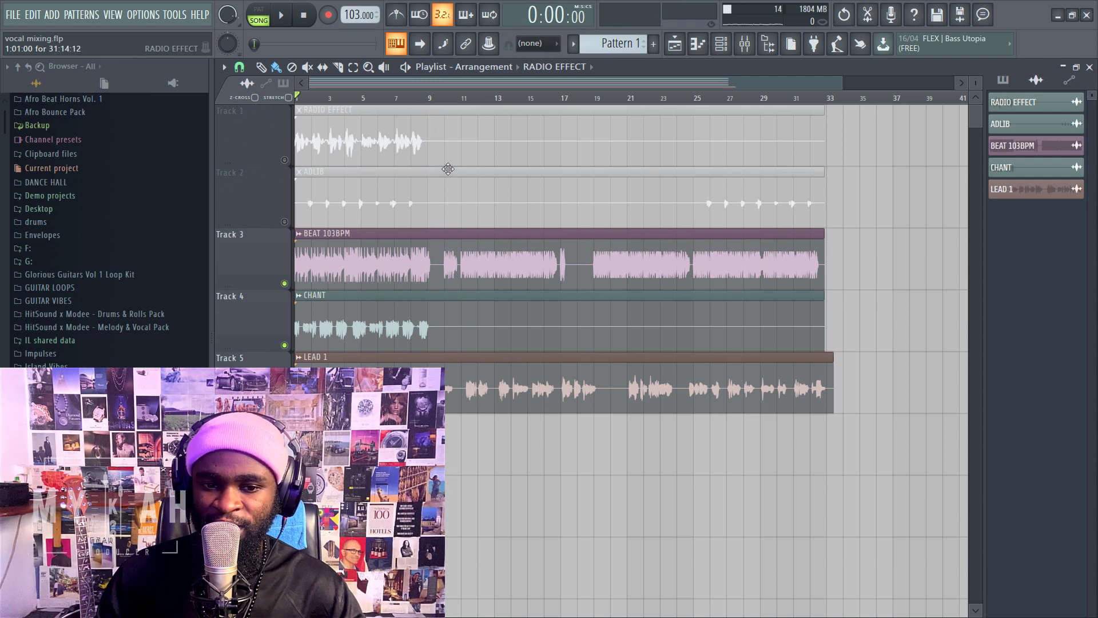
Assign the RADIO EFFECT audio clip to mixer track 12 and route that track only to the WET and DRY buses.
double_click(393, 145)
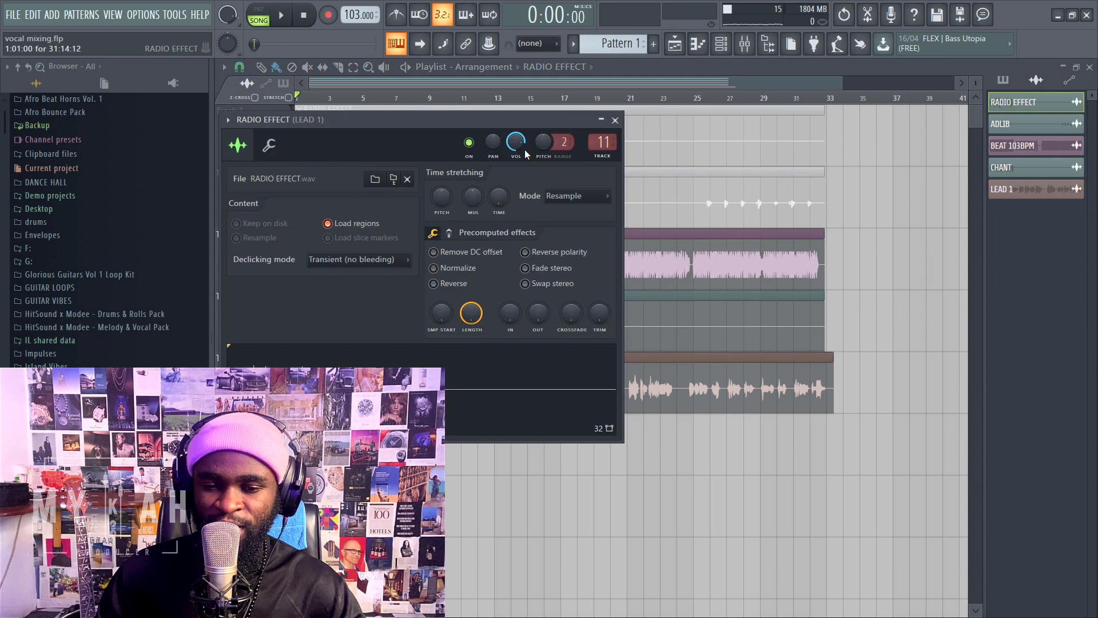
click(603, 157)
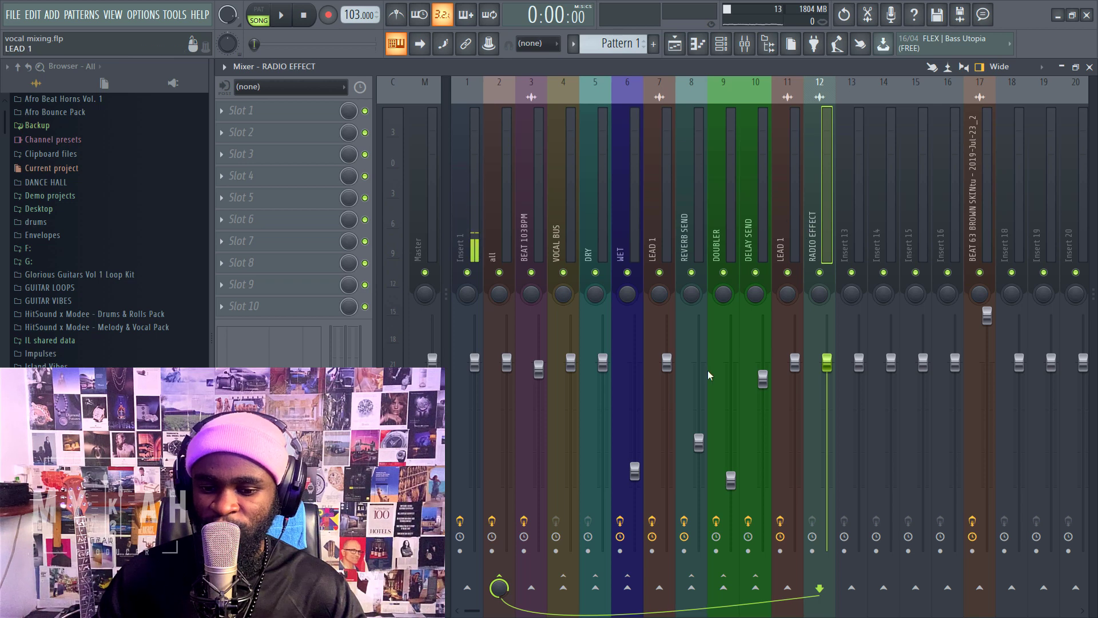
right_click(626, 597)
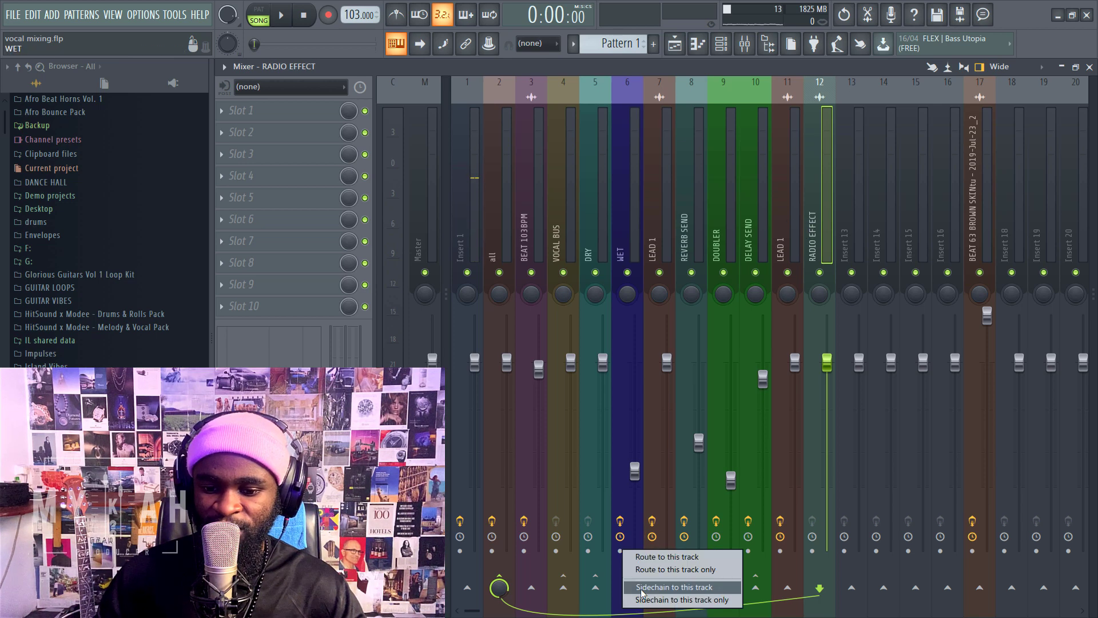
click(642, 570)
click(596, 588)
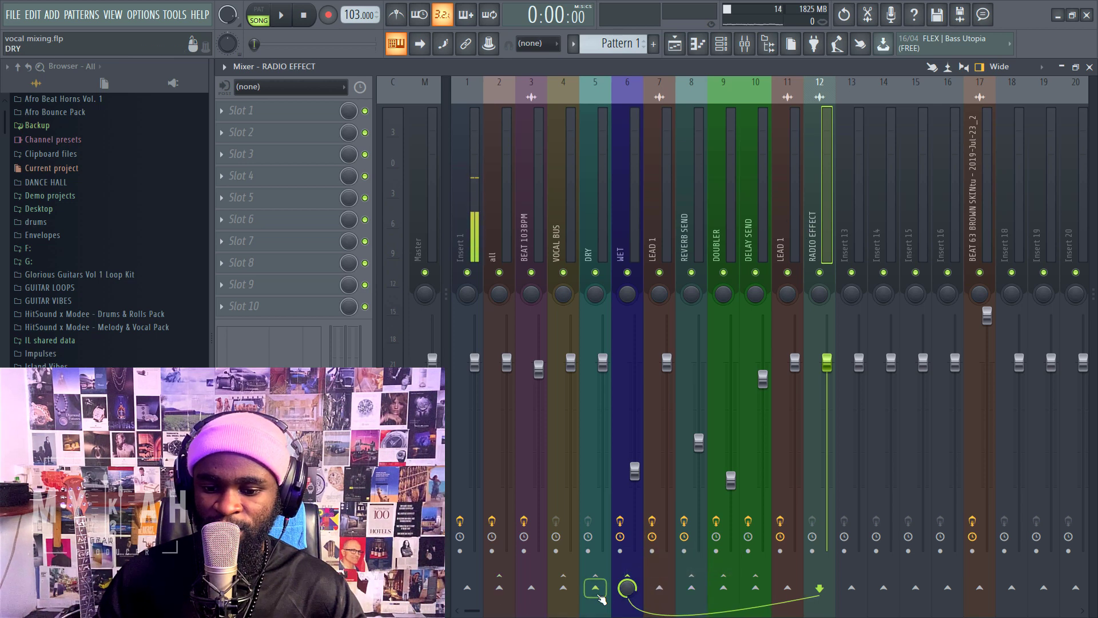
Sidechain the RADIO EFFECT mixer track to REVERB SEND and raise that send's level.
right_click(694, 587)
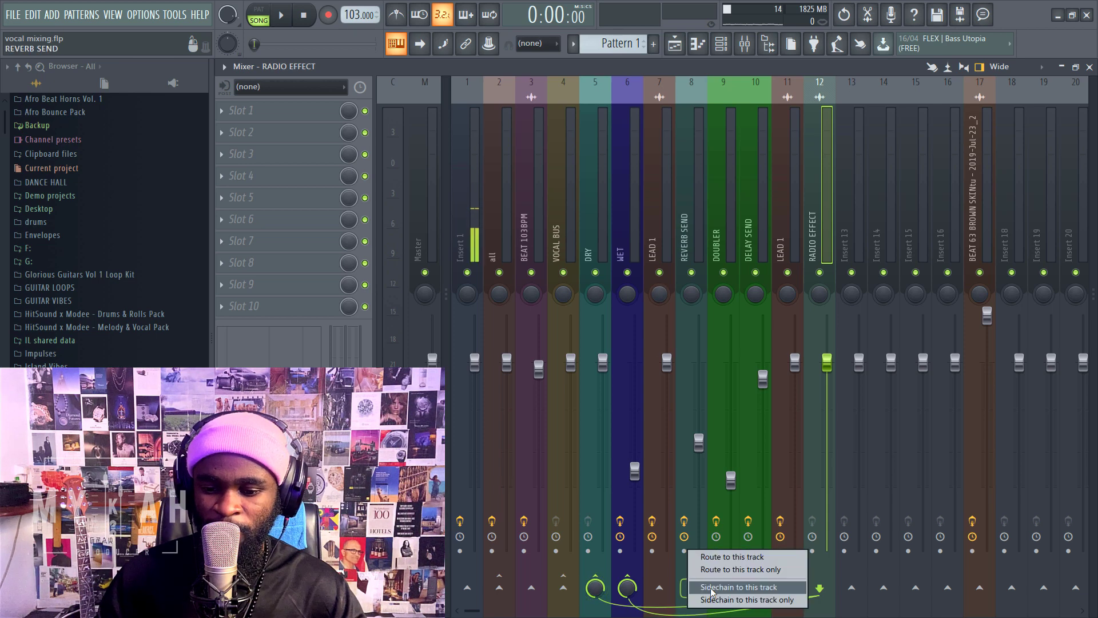
click(719, 585)
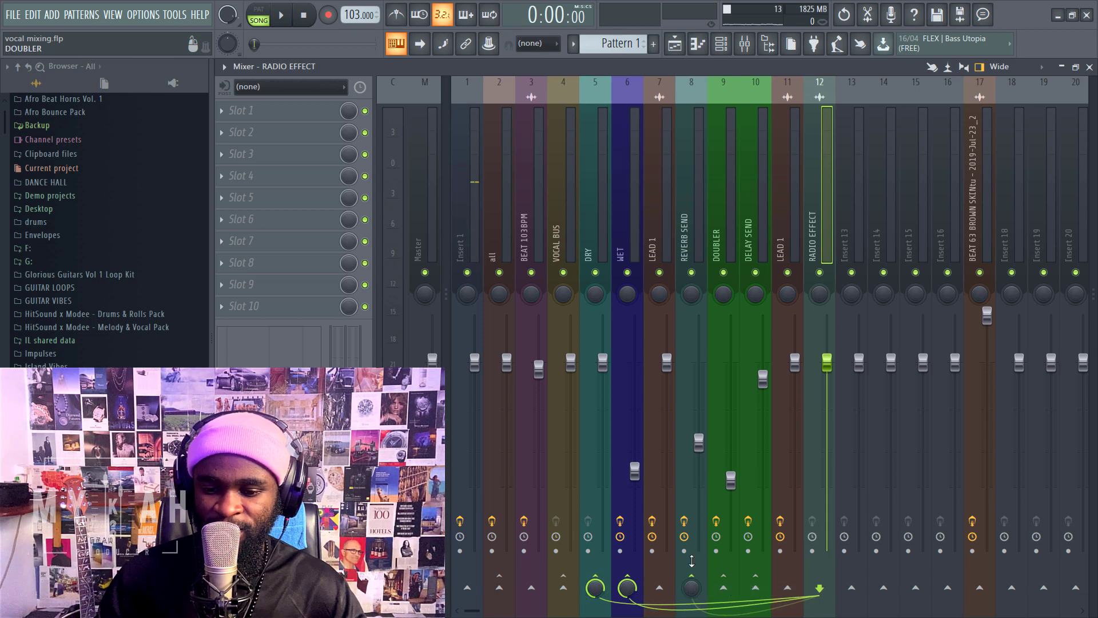
right_click(691, 592)
key(Escape)
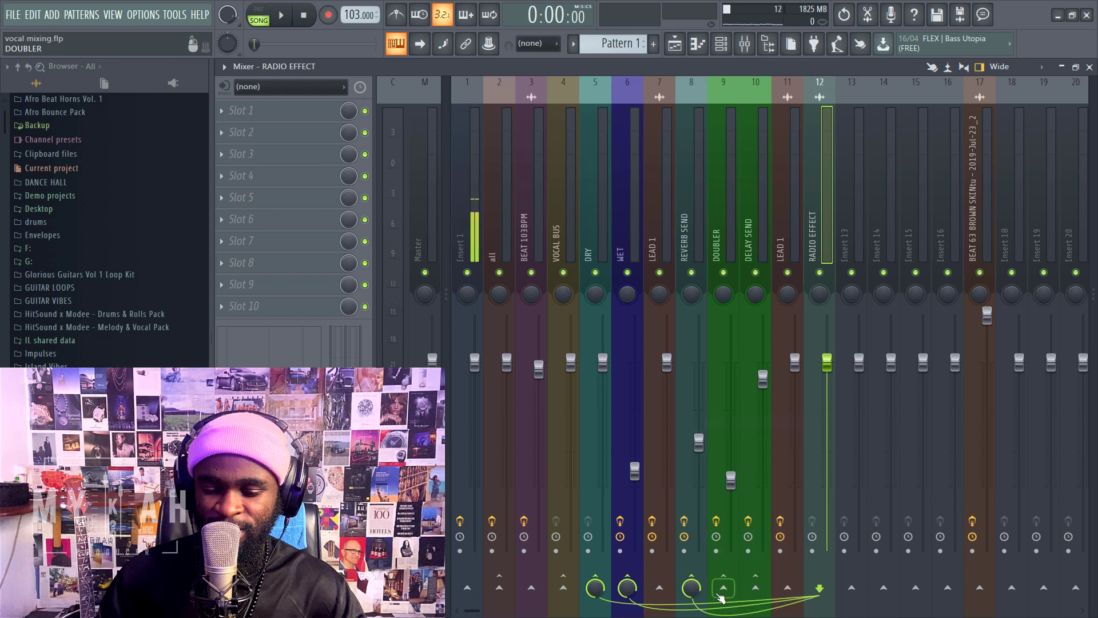
Sidechain the RADIO EFFECT mixer track to DOUBLER and DELAY SEND, resetting both send levels to their defaults.
right_click(722, 588)
click(724, 587)
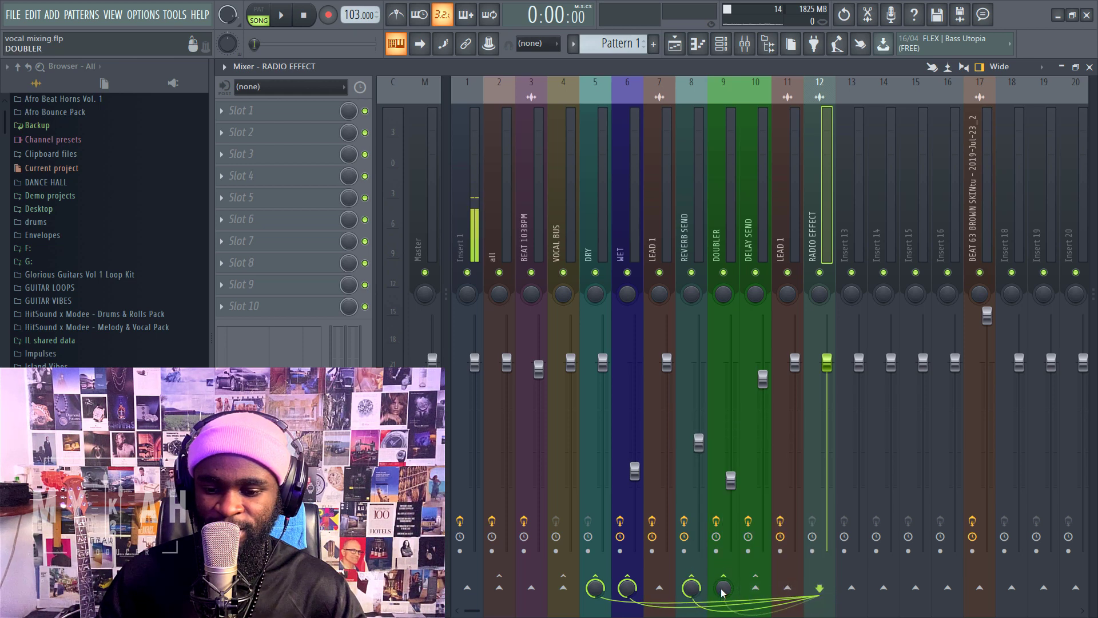
right_click(725, 587)
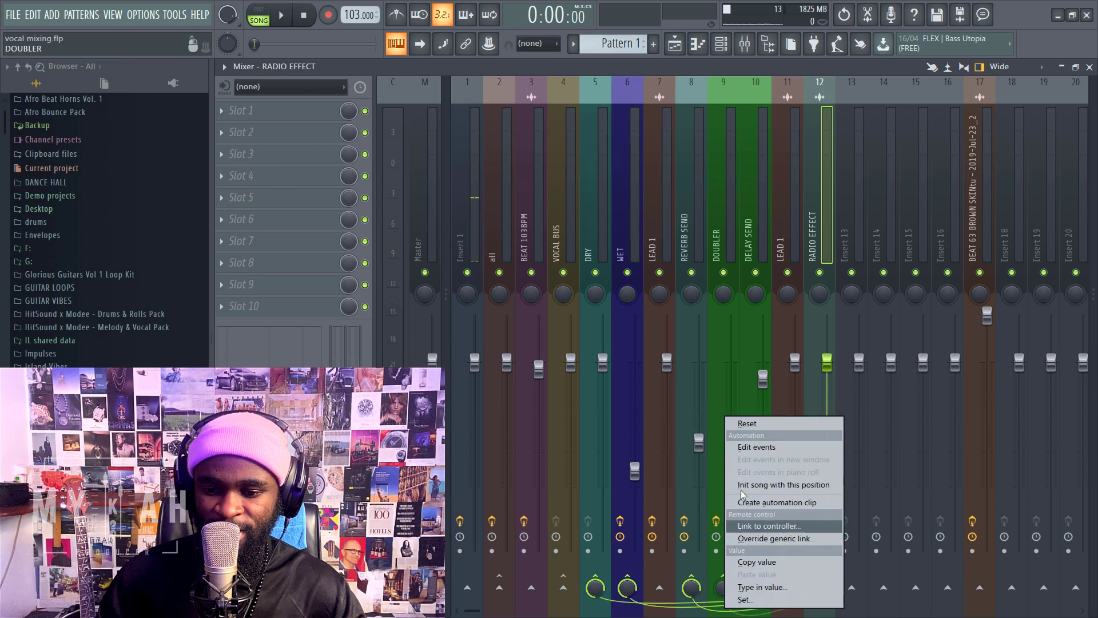
click(743, 424)
right_click(756, 590)
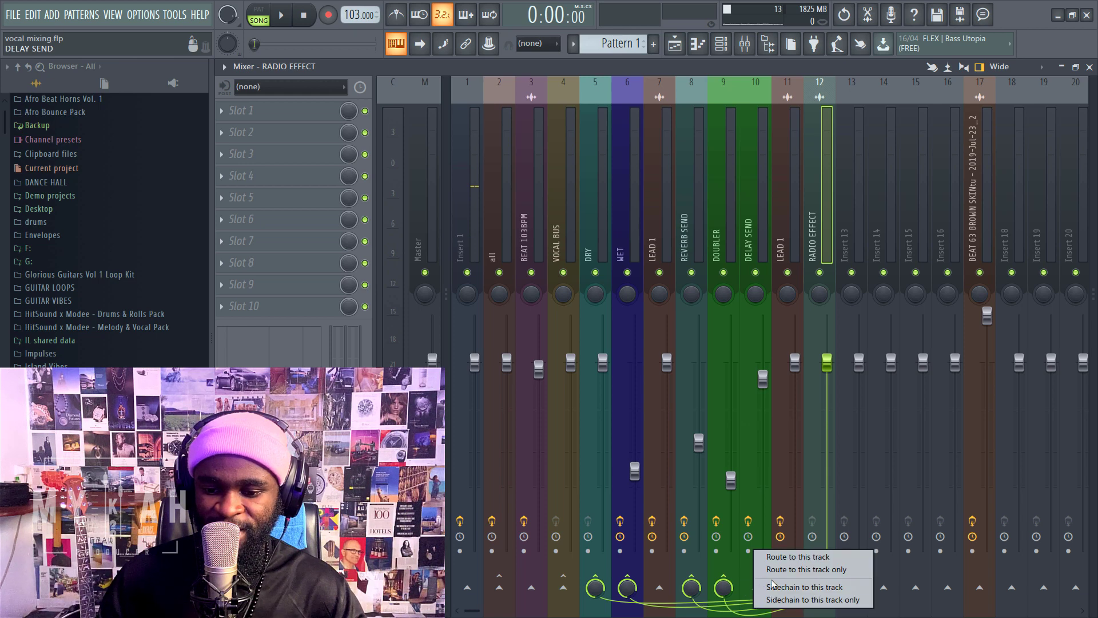
click(771, 587)
right_click(756, 587)
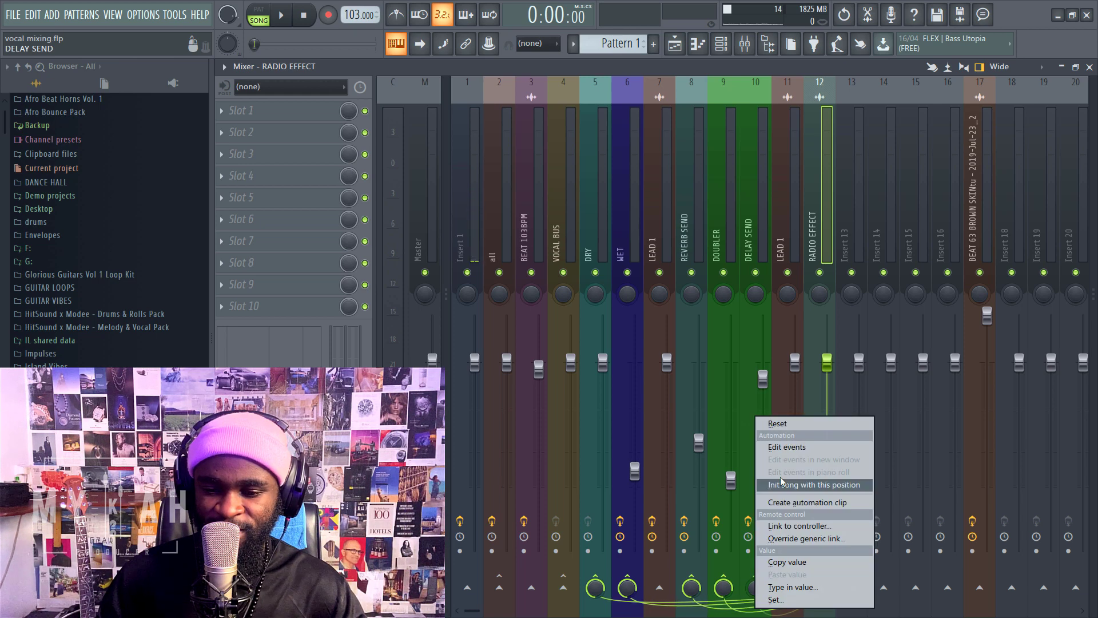
click(778, 423)
Copy the mixer track state of LEAD 1 on track 11, with its whole effect chain, onto the RADIO EFFECT track 12.
click(798, 229)
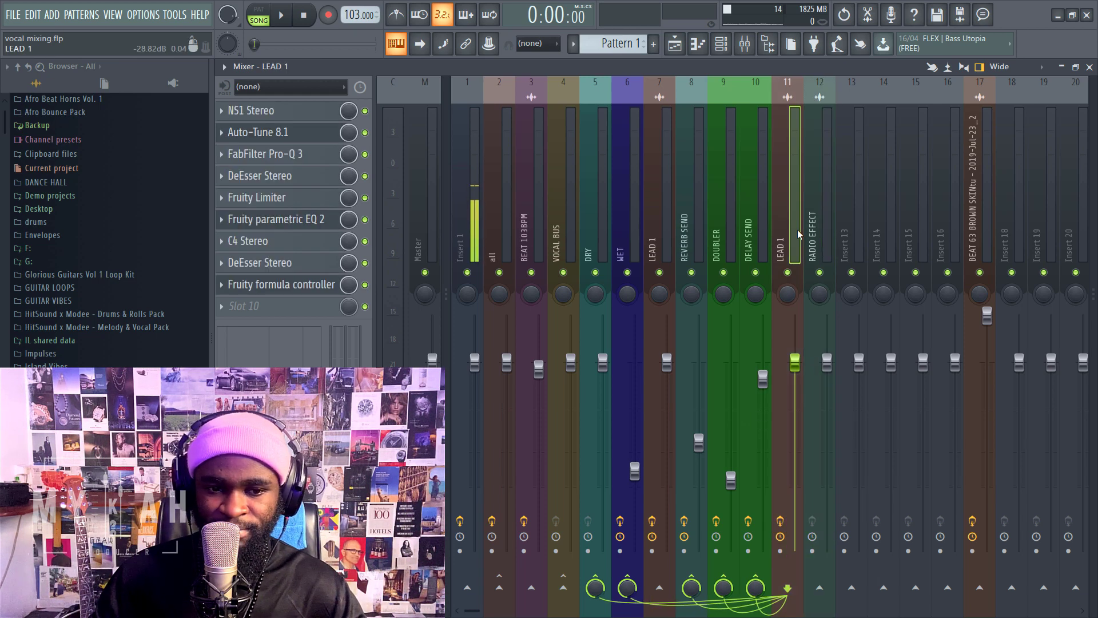
click(223, 68)
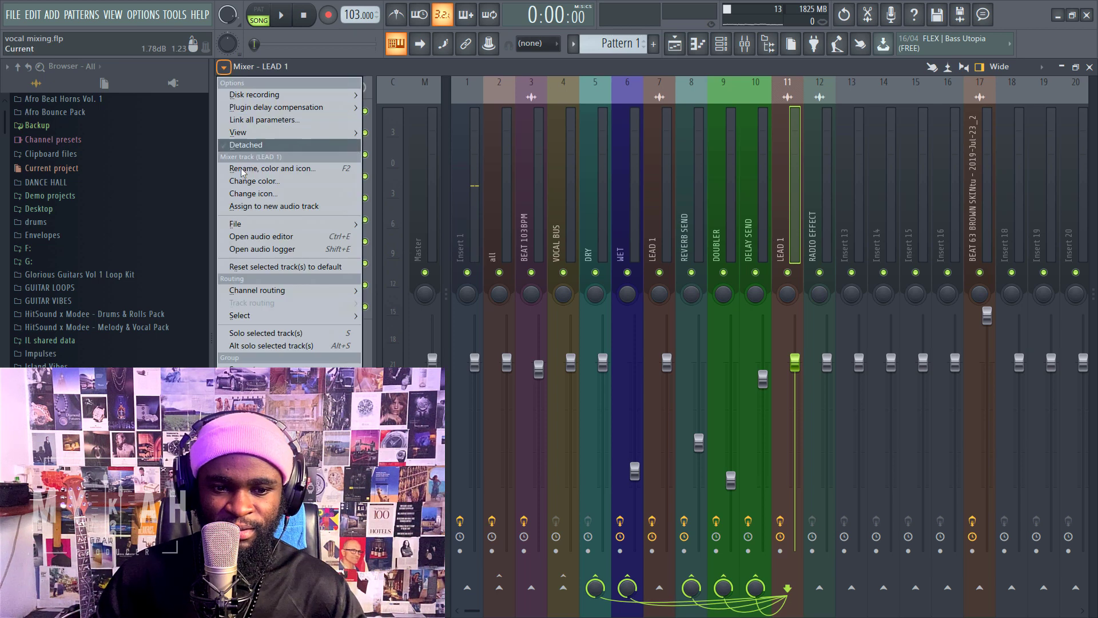
mouse_move(252, 226)
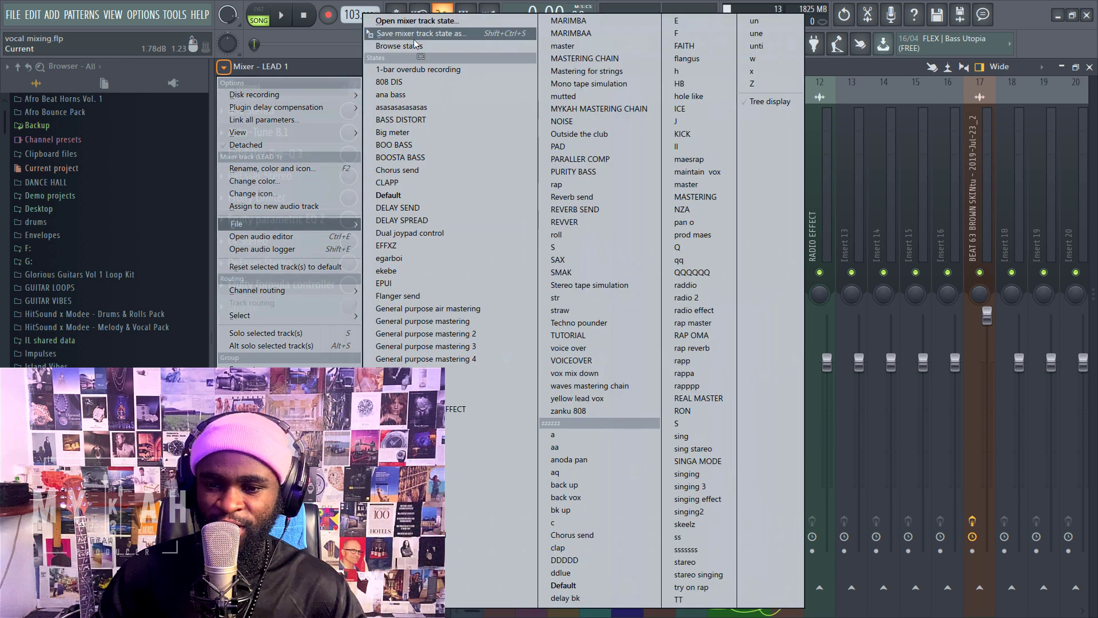
drag(418, 33, 823, 232)
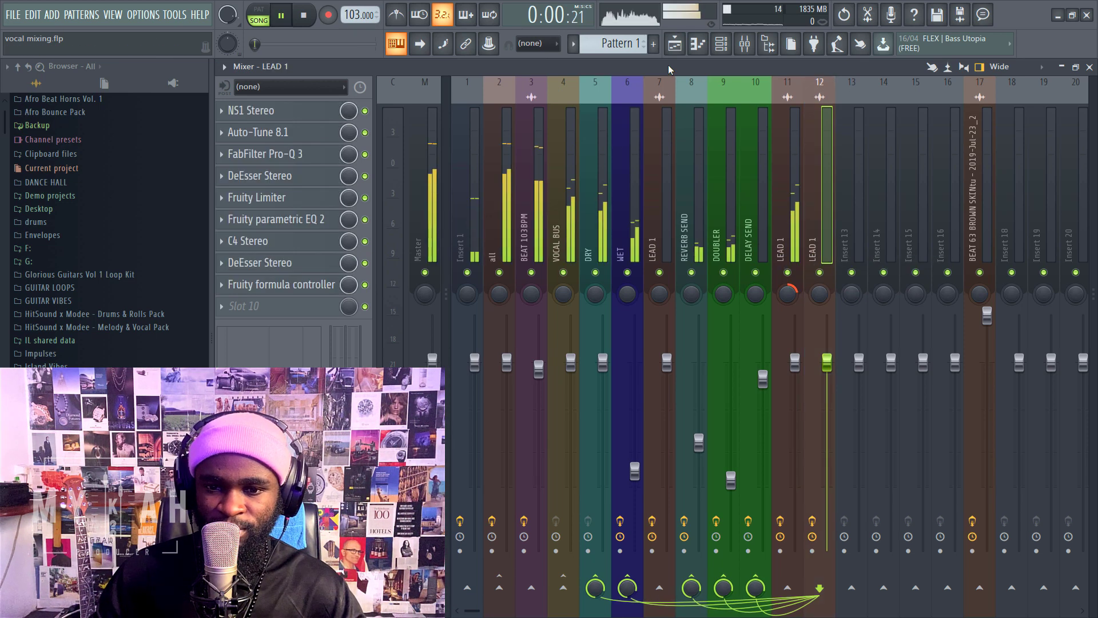
Unmute the RADIO EFFECT track in the playlist and start playback from the beginning.
click(675, 43)
click(285, 160)
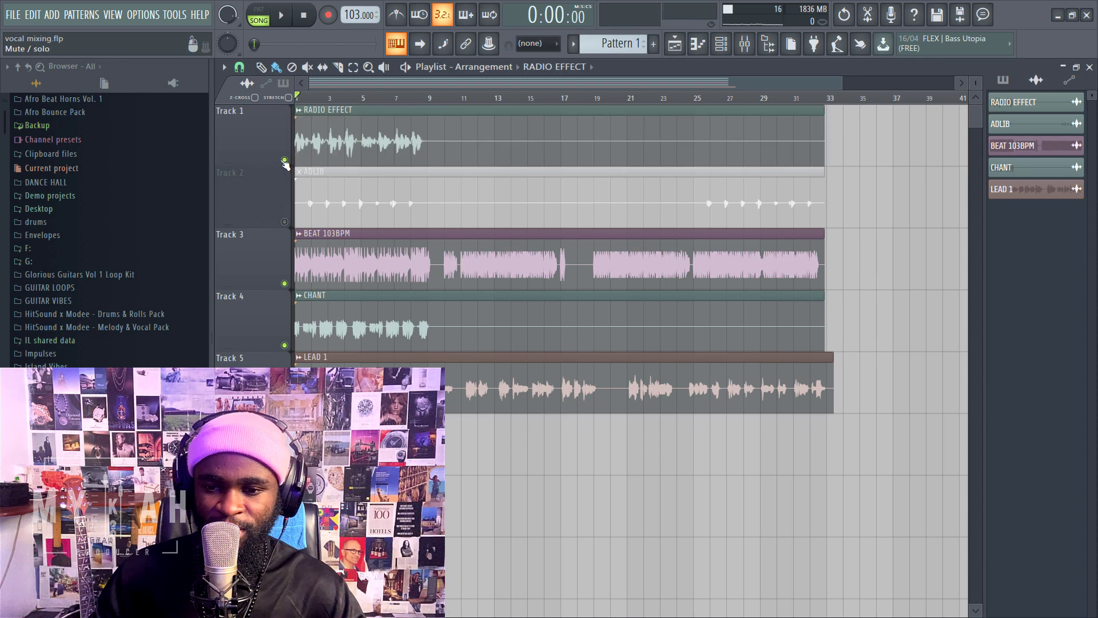
key(space)
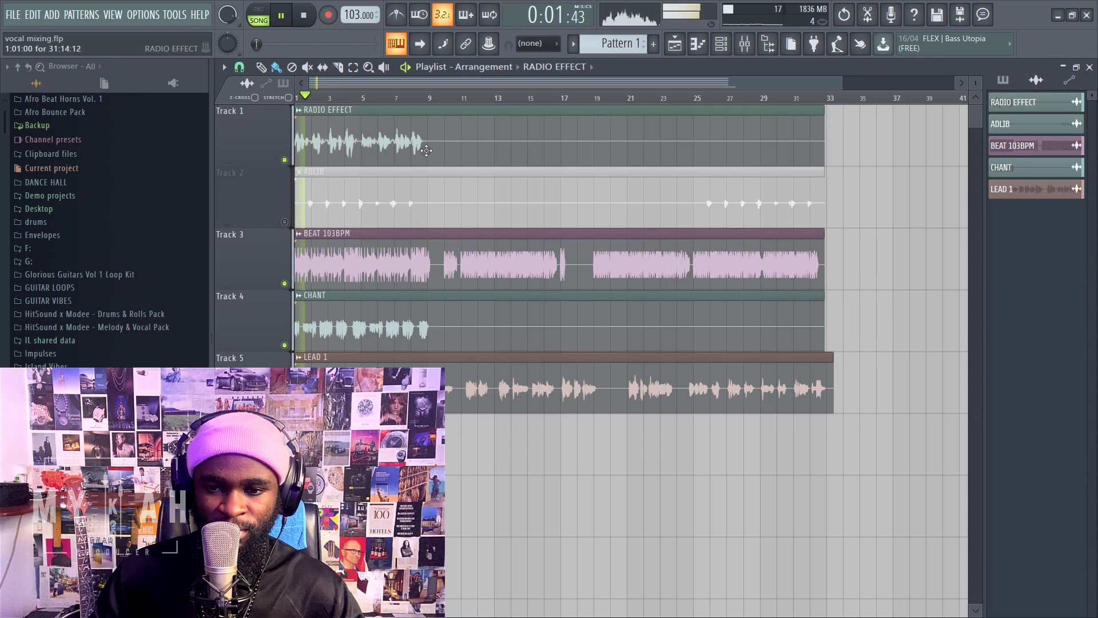
Extend the ends of the RADIO EFFECT, ADLIB, BEAT 103BPM and CHANT clips in the playlist past bar 33.
drag(843, 96, 637, 126)
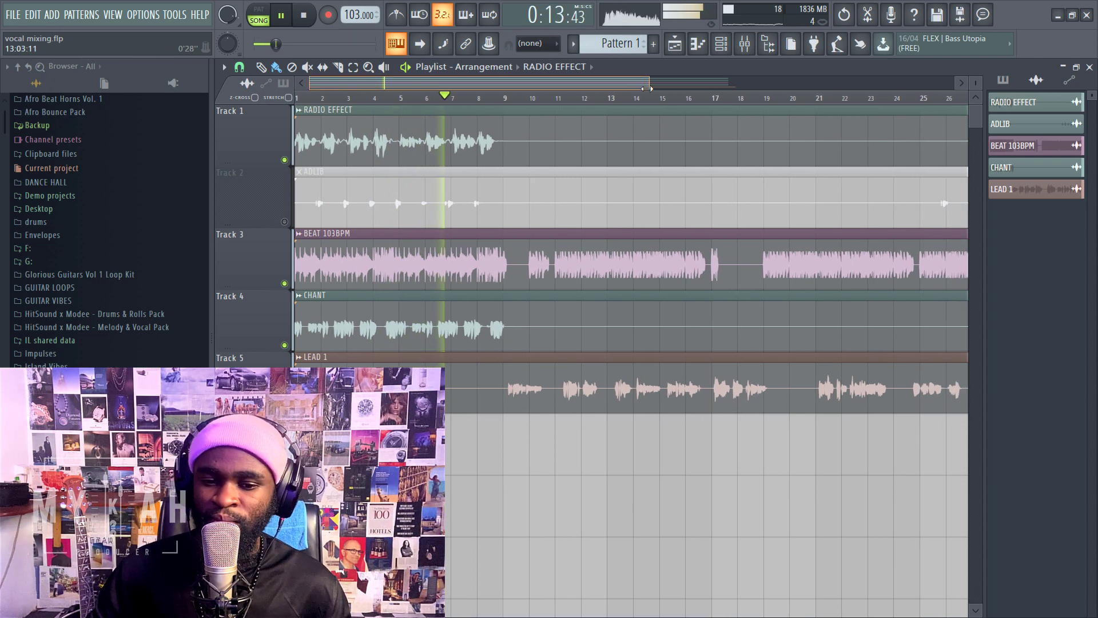
drag(634, 81, 768, 109)
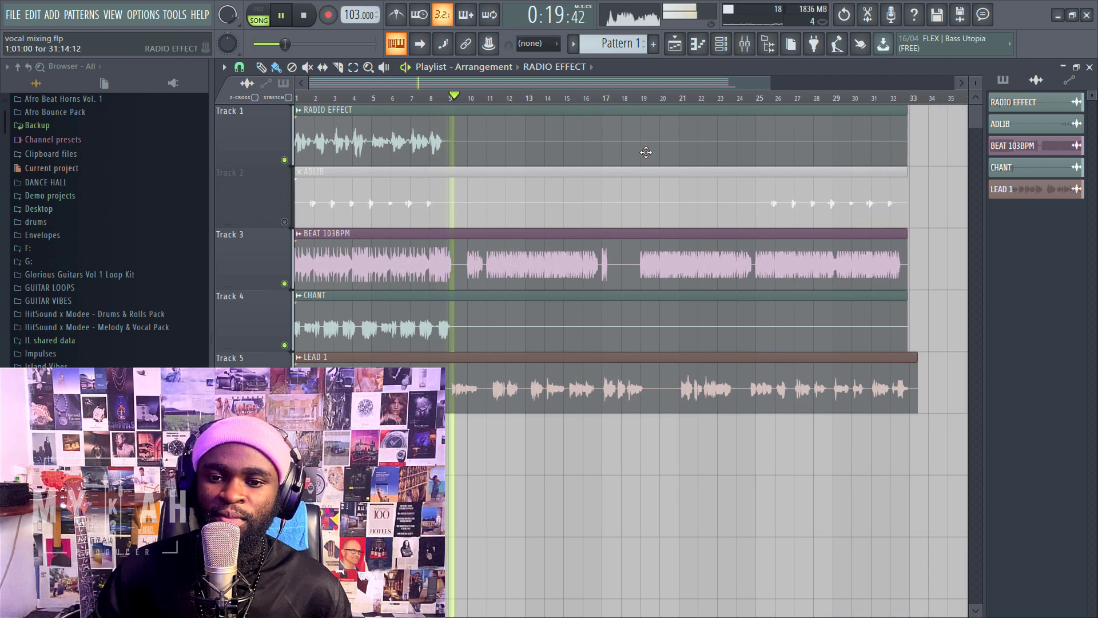
scroll(651, 101, down, 1)
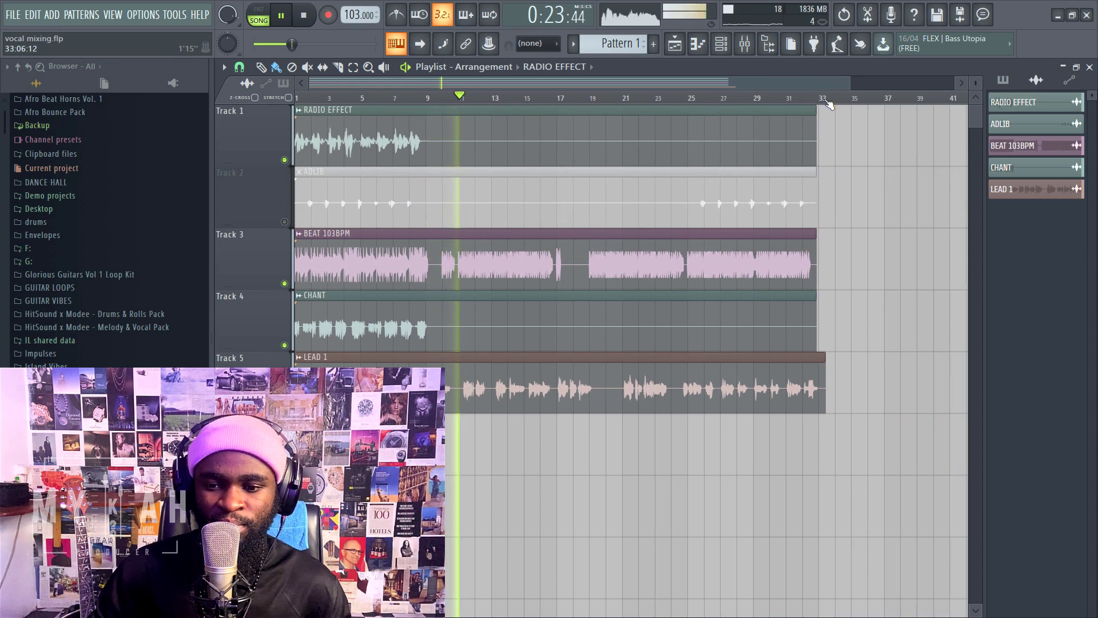
scroll(828, 103, up, 5)
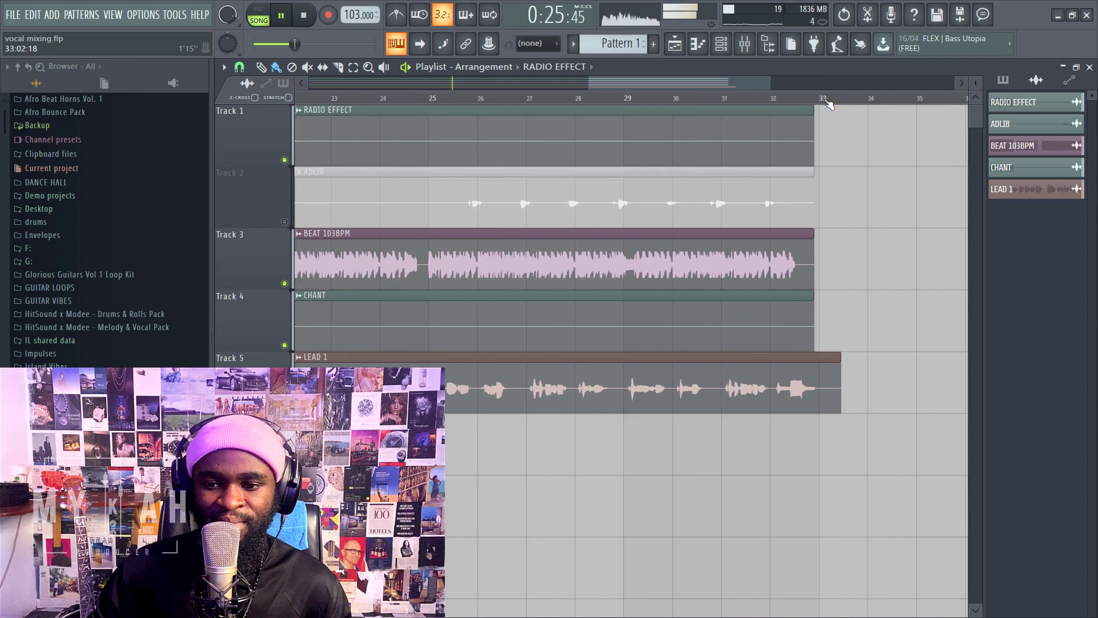
scroll(828, 103, up, 3)
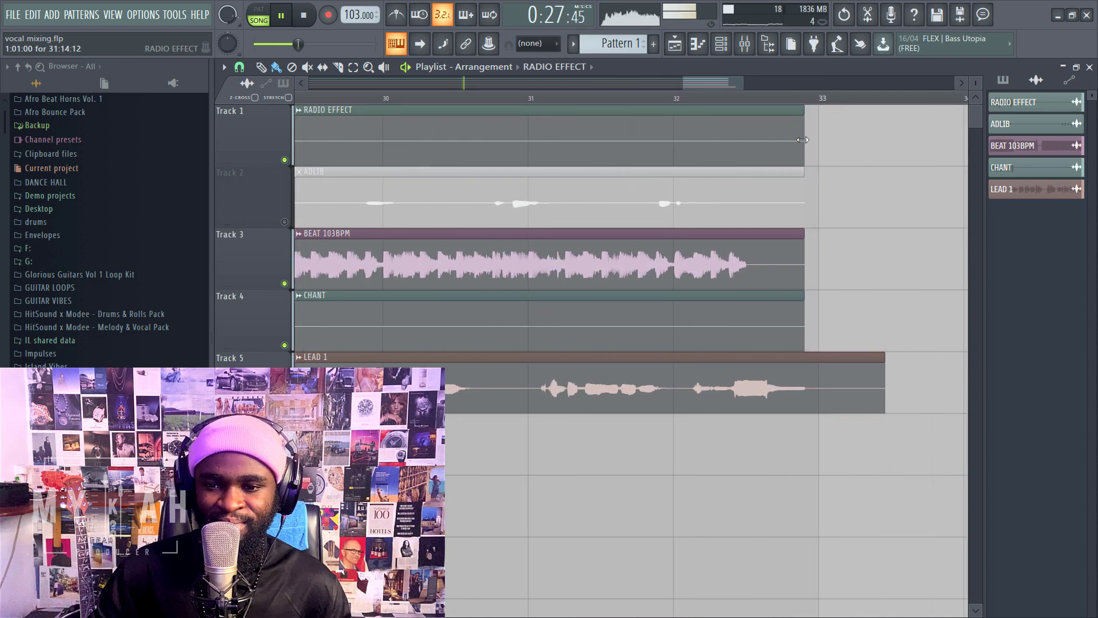
drag(803, 140, 895, 141)
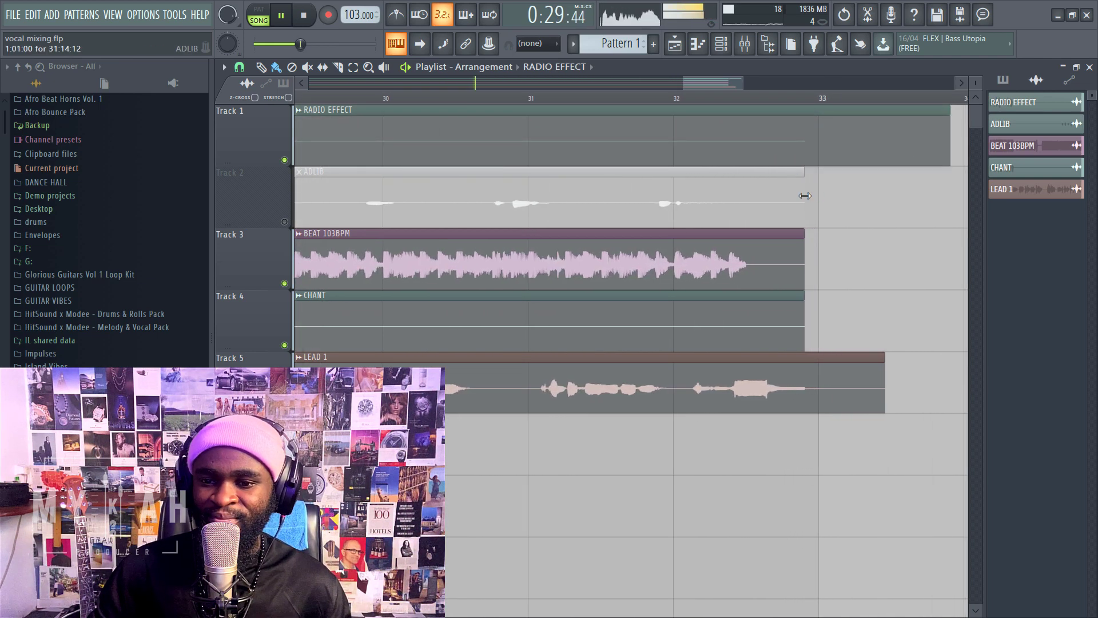
drag(805, 196, 894, 209)
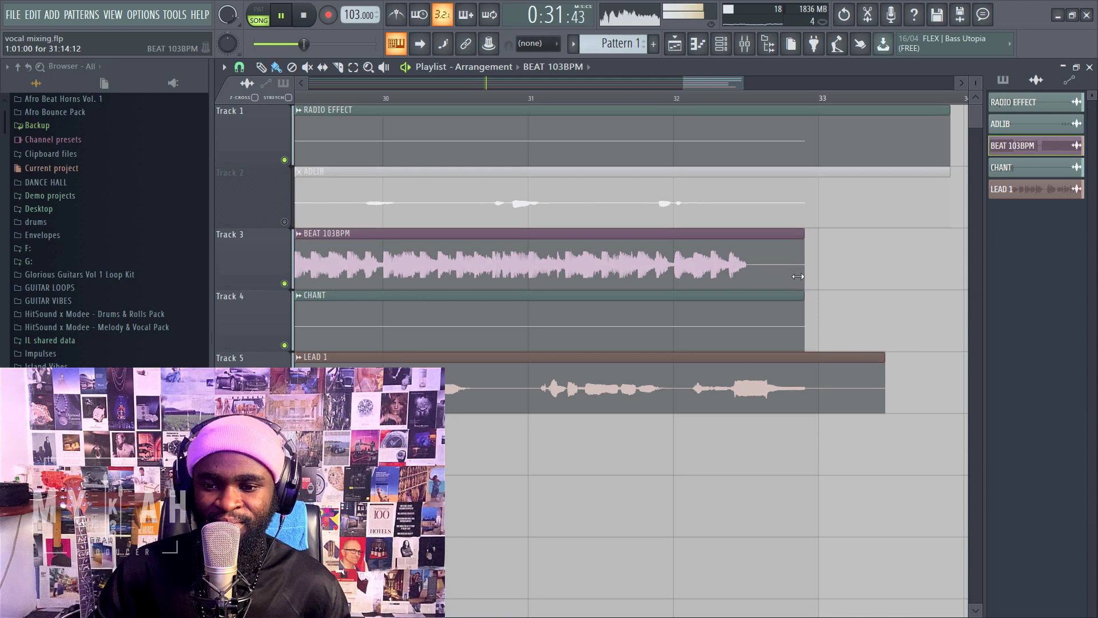
drag(802, 269, 918, 282)
drag(806, 332, 937, 333)
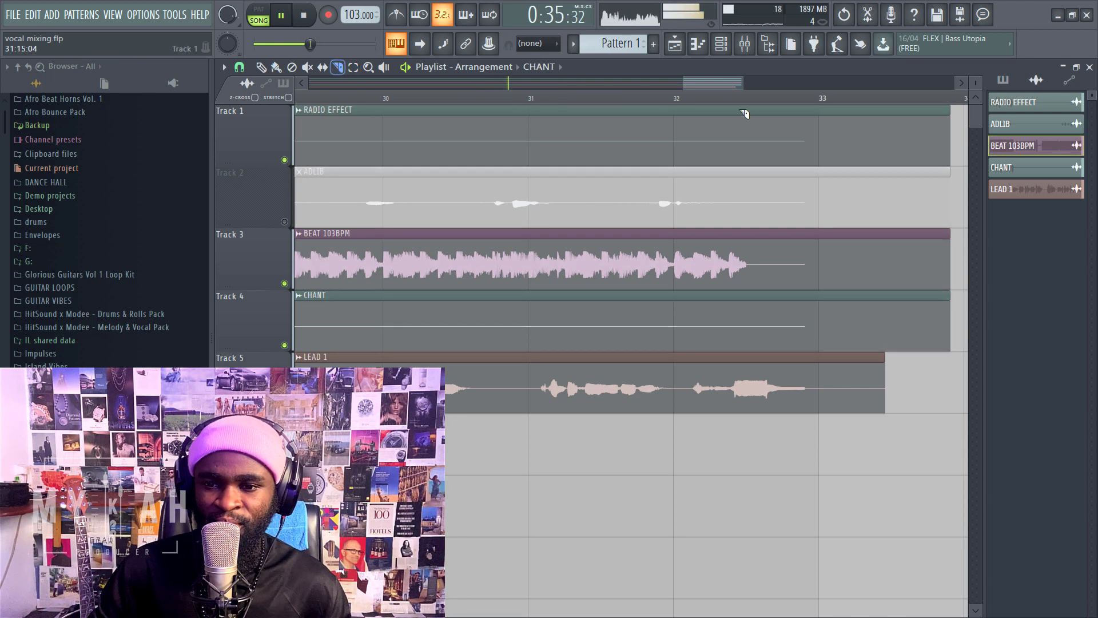
Slice all five playlist clips at bar 33 and delete the leftover pieces after the cut.
drag(827, 125, 826, 533)
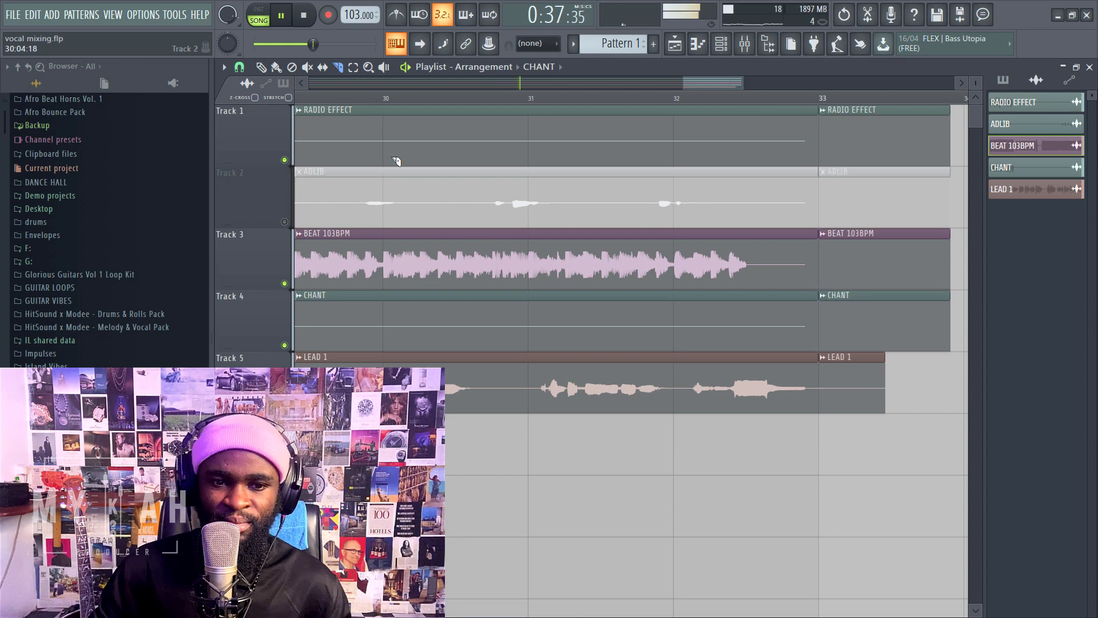
drag(857, 140, 855, 384)
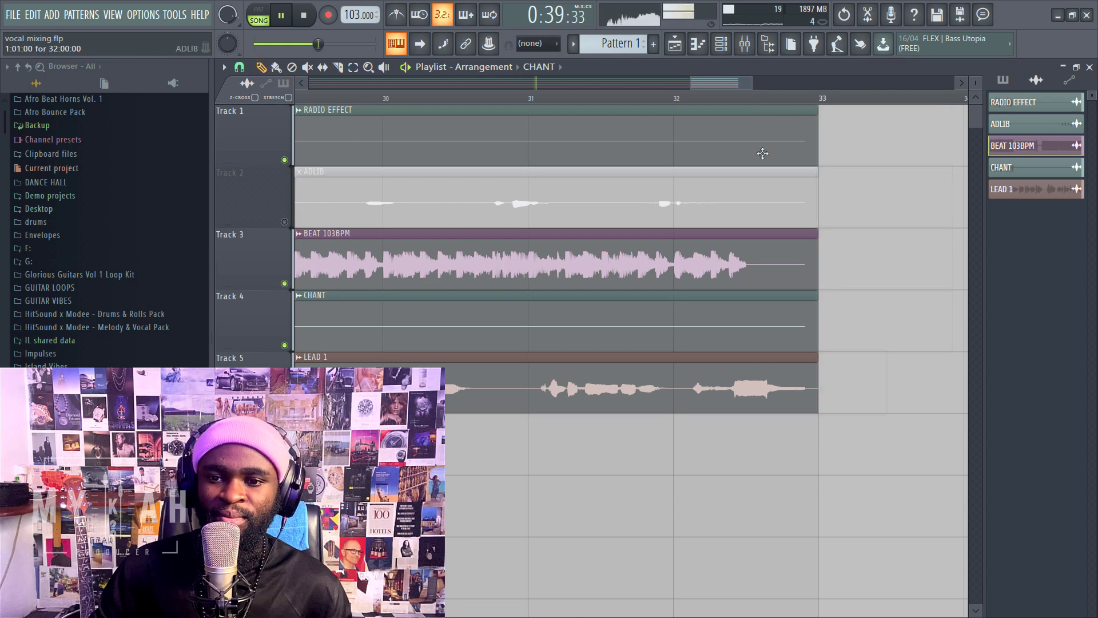
scroll(728, 98, down, 10)
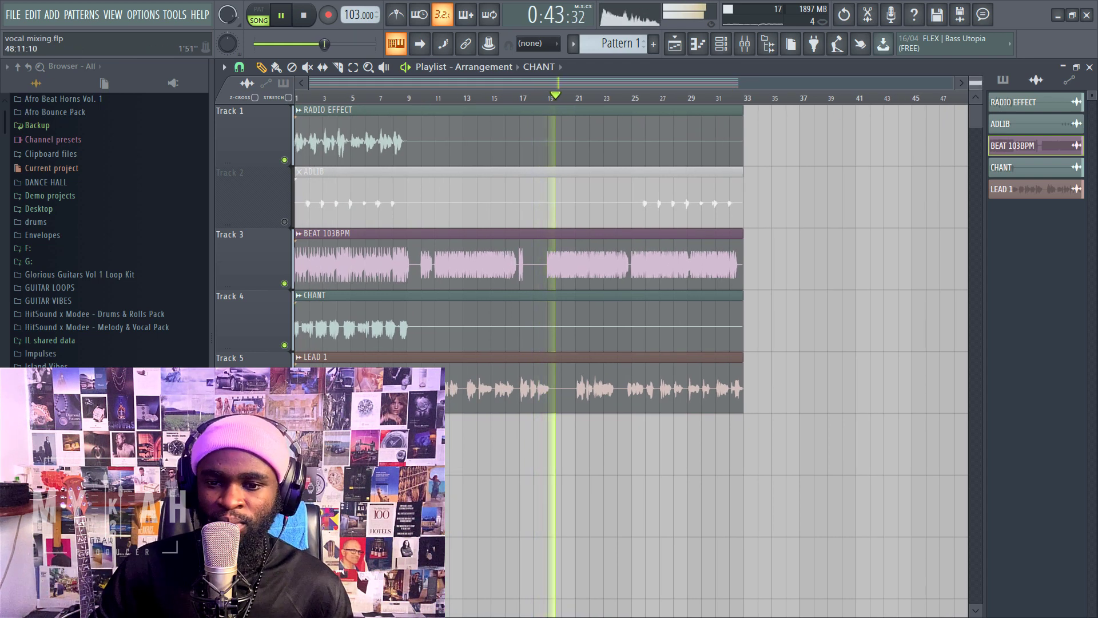
drag(976, 84, 976, 93)
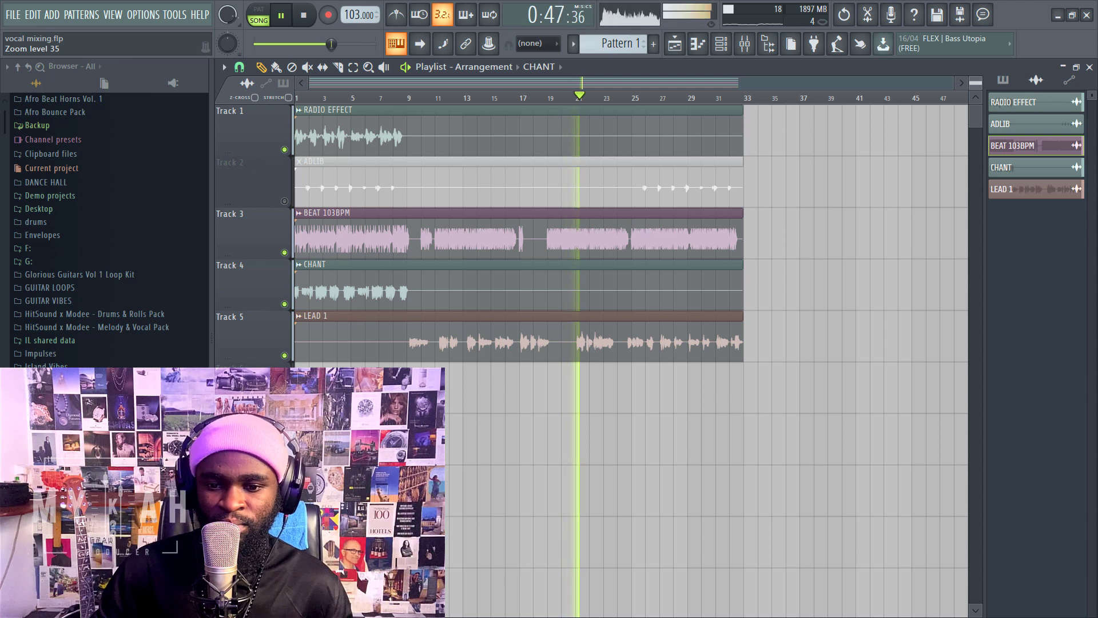
Listen through the arrangement, briefly toggling the ADLIB track's mute, and stop playback.
click(284, 202)
click(284, 202)
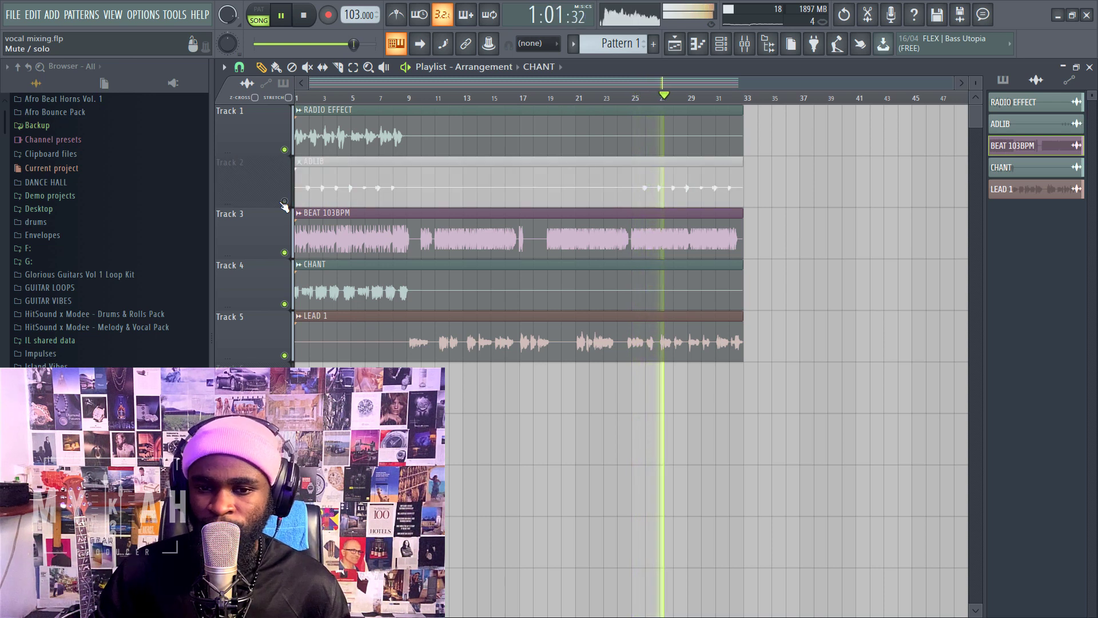
key(space)
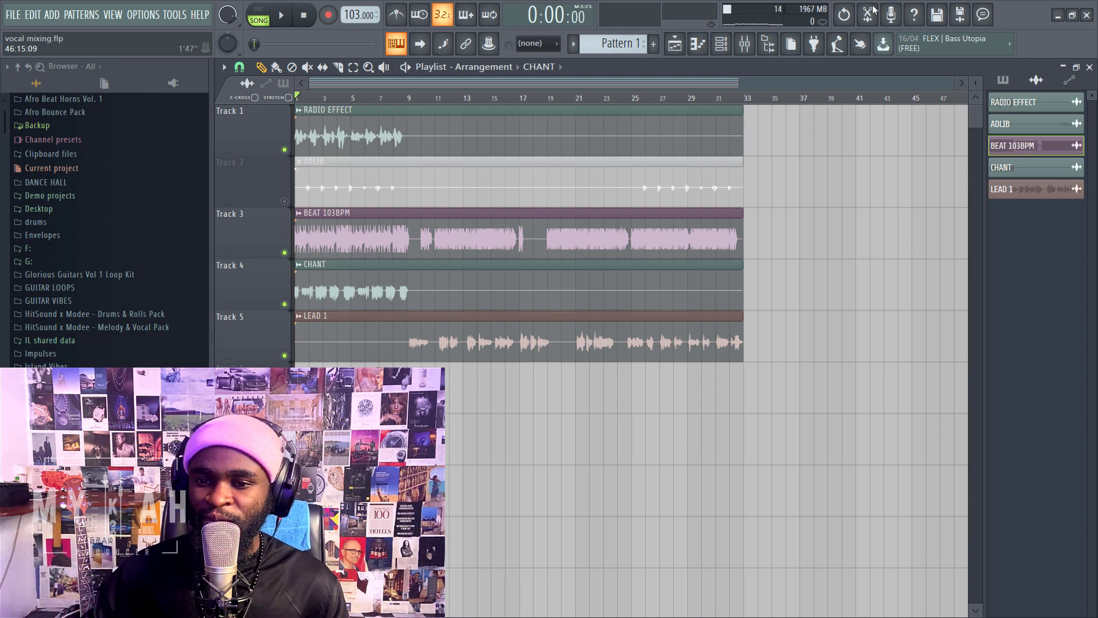
Play the arrangement from about bar 10 to check the lead vocal against the beat, and stop playback.
drag(974, 89, 974, 79)
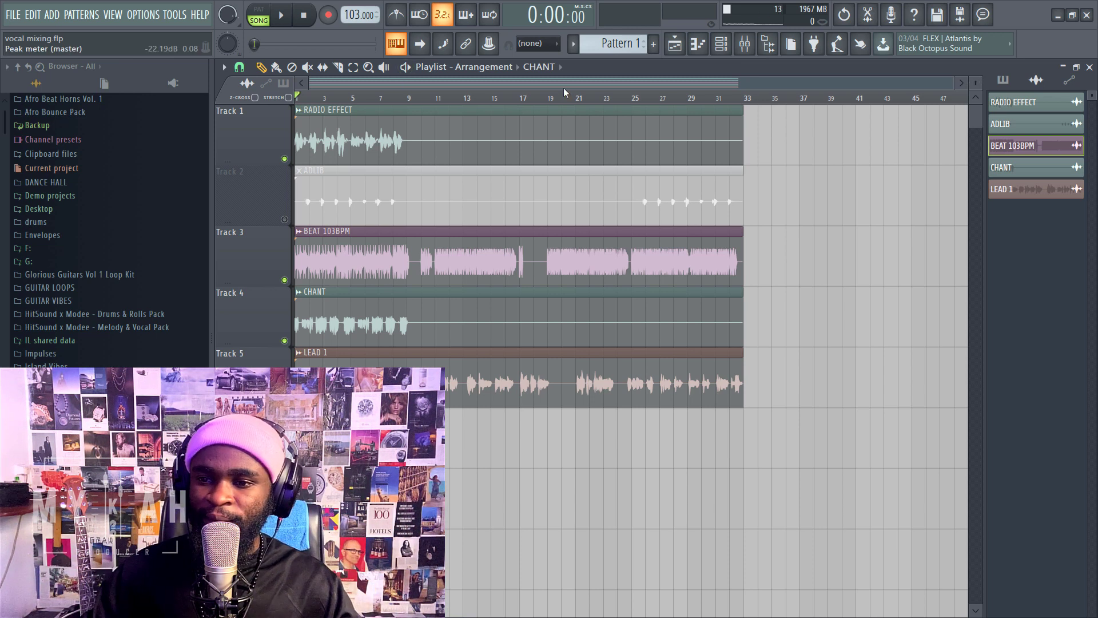
drag(977, 83, 977, 86)
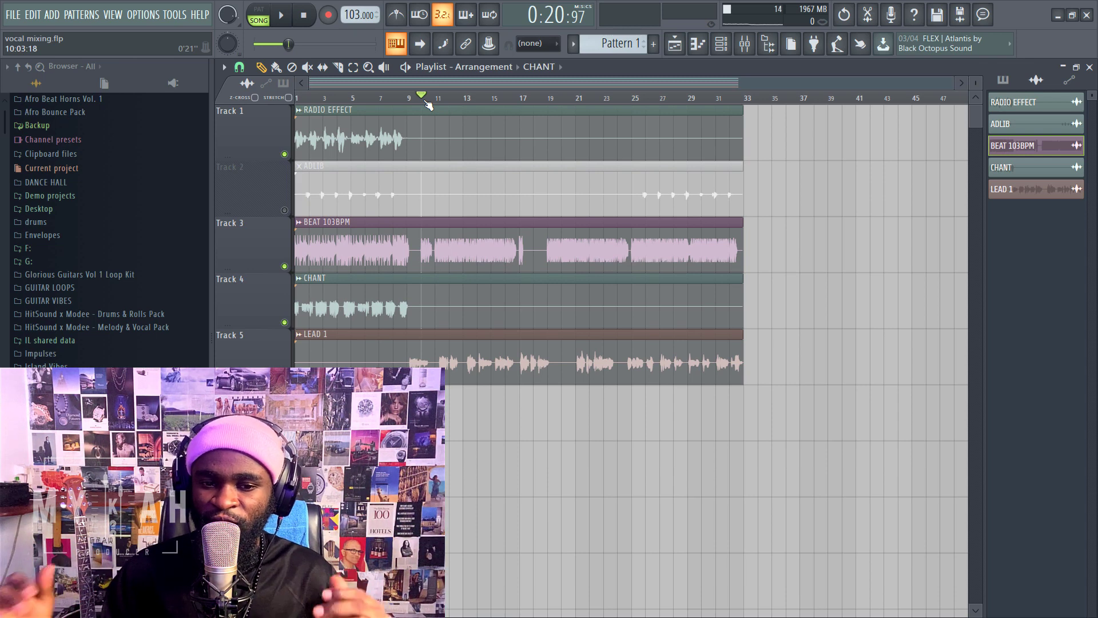
key(space)
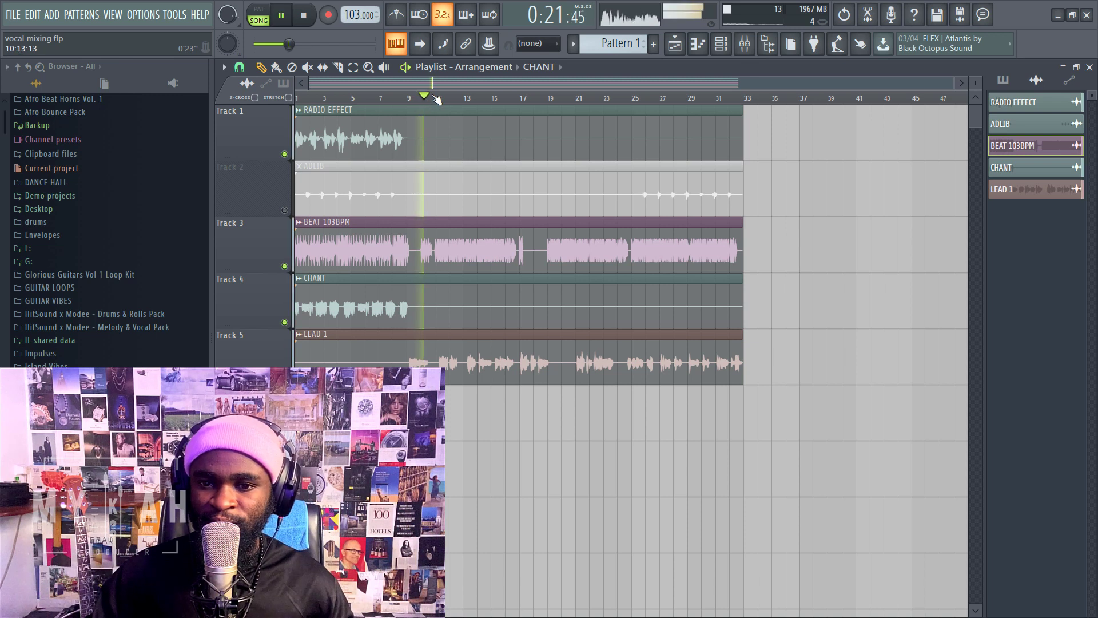
key(space)
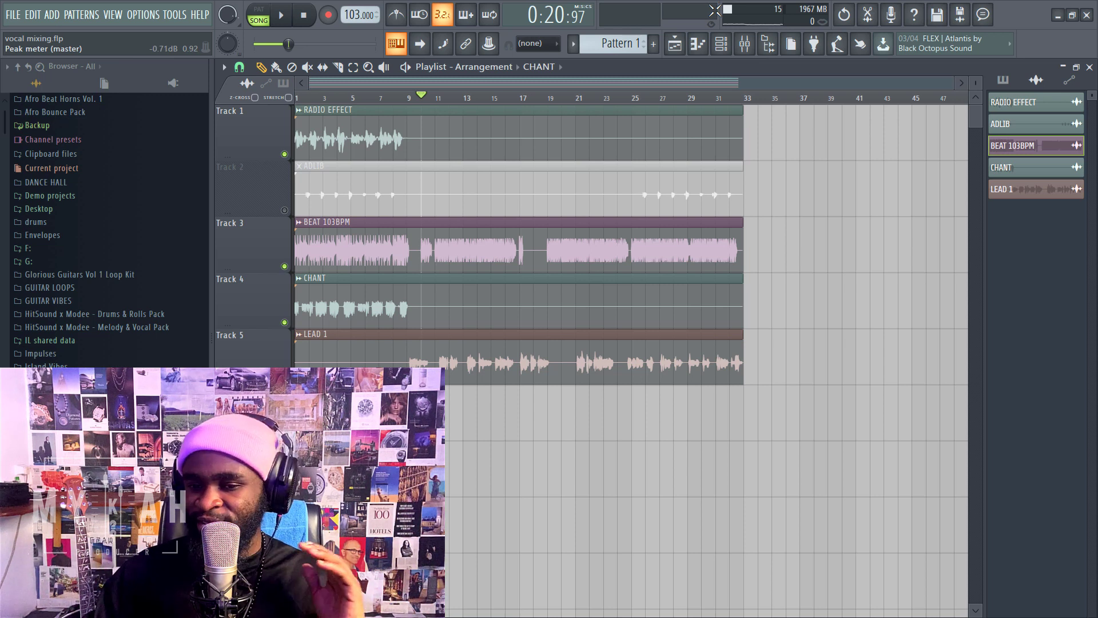
key(space)
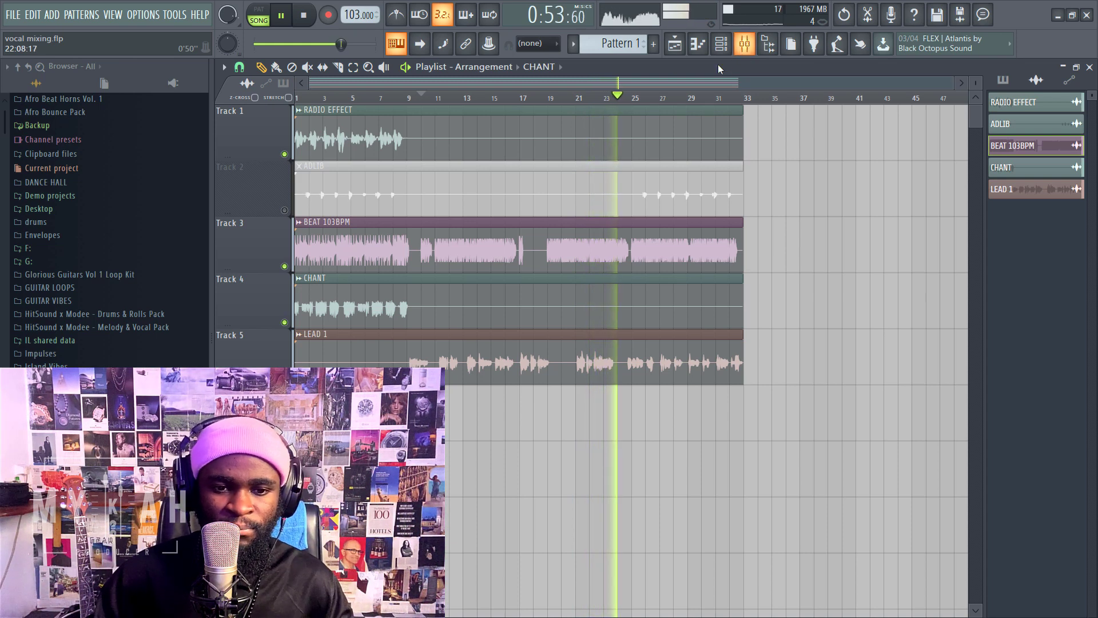
key(space)
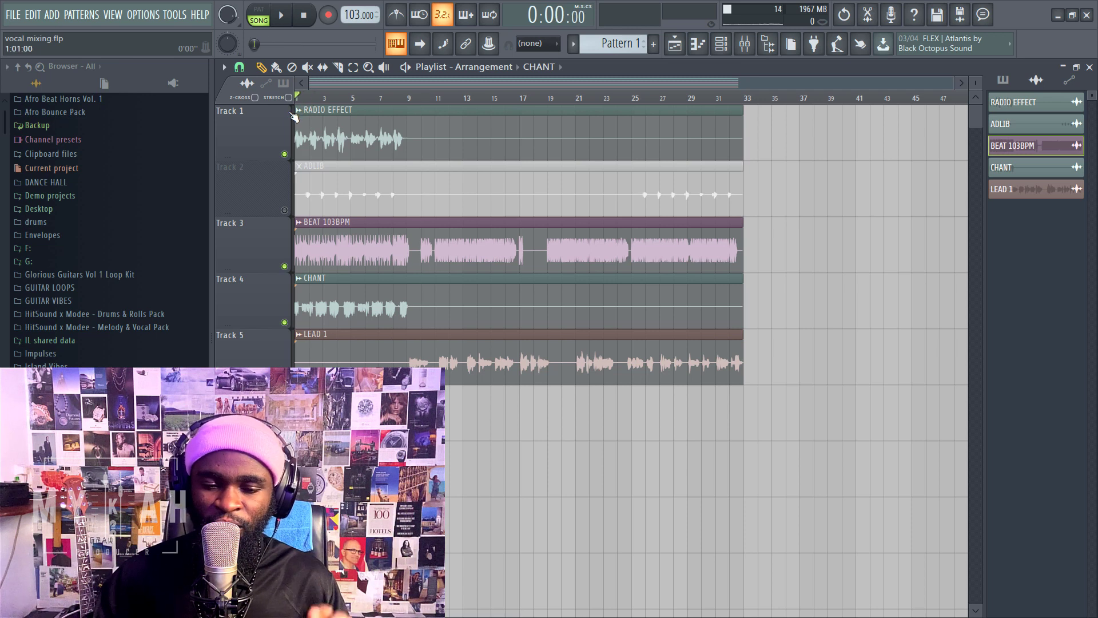
During playback from the start, set range b to 0.974 in mixer track 11's Fruity formula controller and return to the playlist.
key(space)
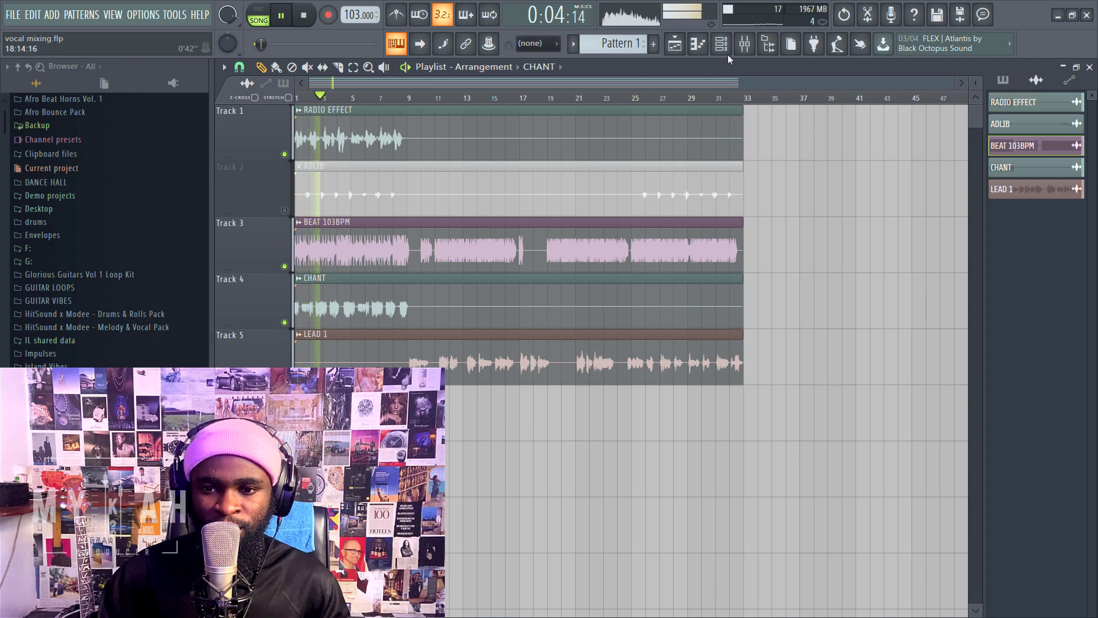
click(753, 48)
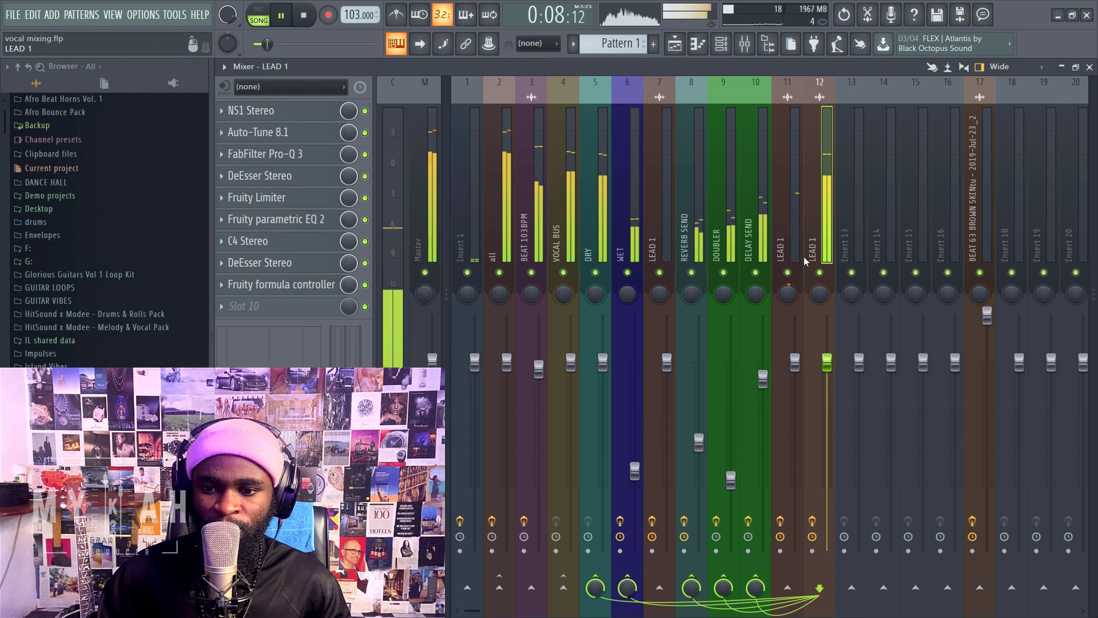
click(791, 234)
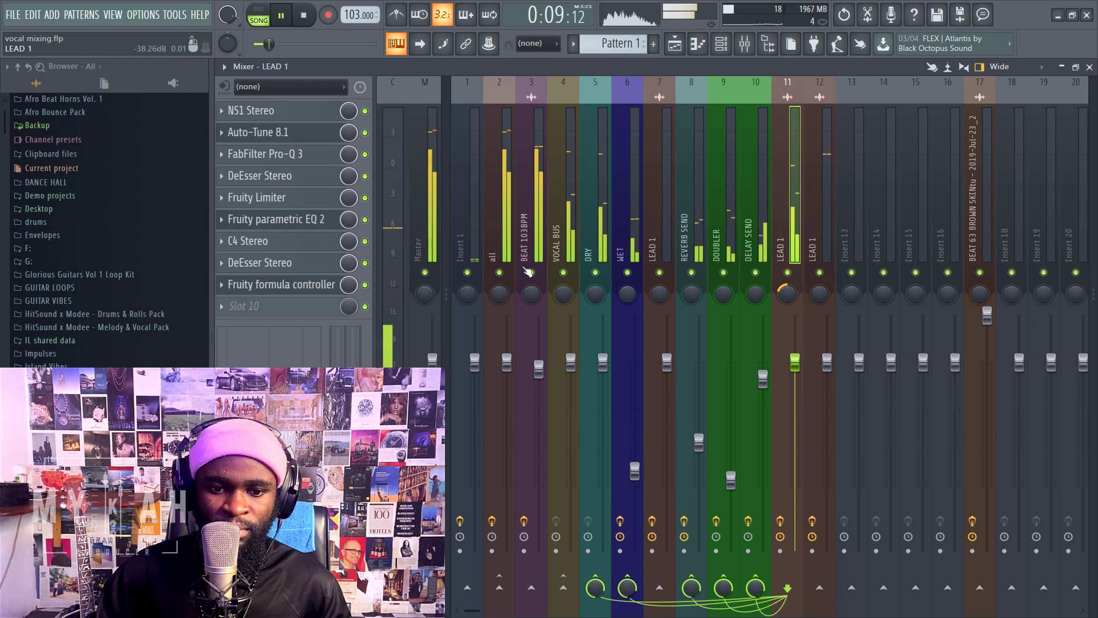
click(319, 285)
drag(778, 383, 777, 378)
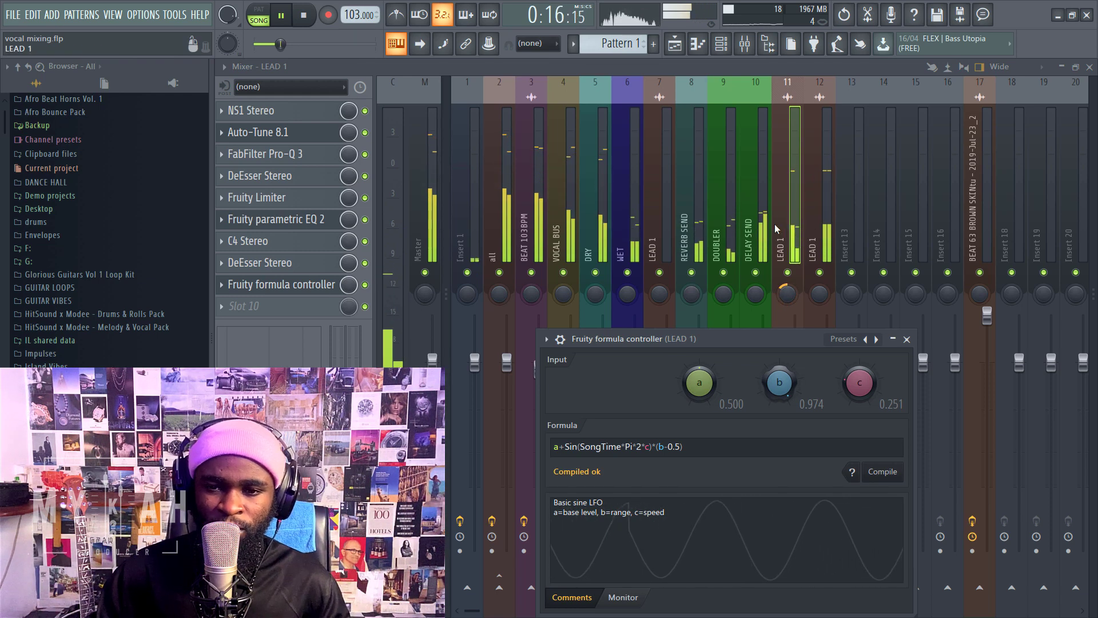
click(676, 46)
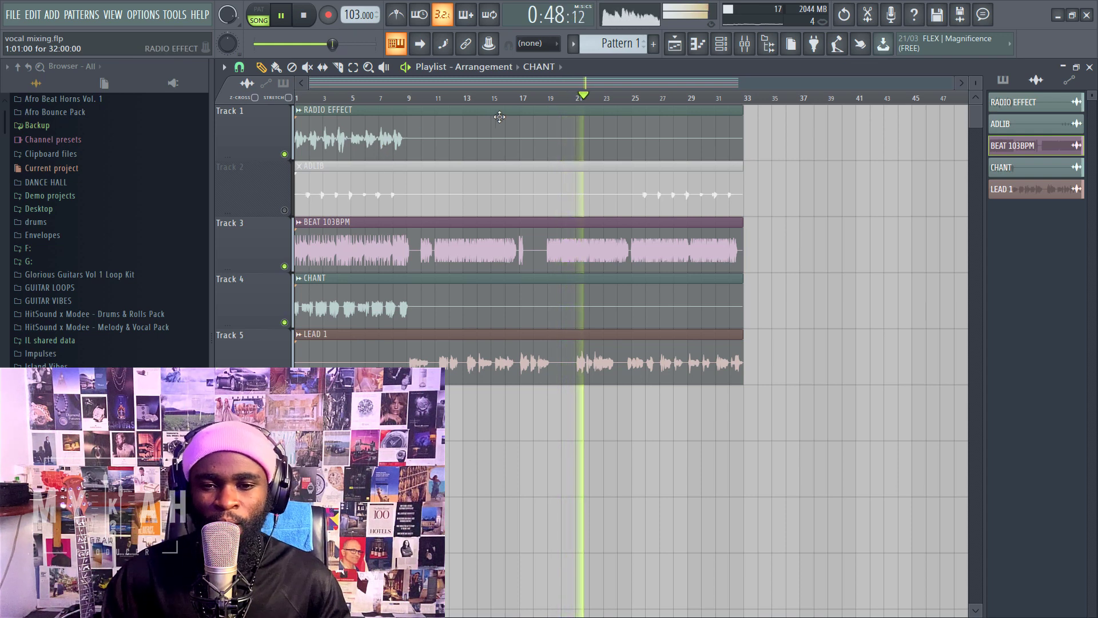
Examine the clips against the playing mix from about bar 21 to the arrangement's end, stop playback, and replay from the start.
scroll(582, 103, up, 1)
scroll(583, 103, up, 4)
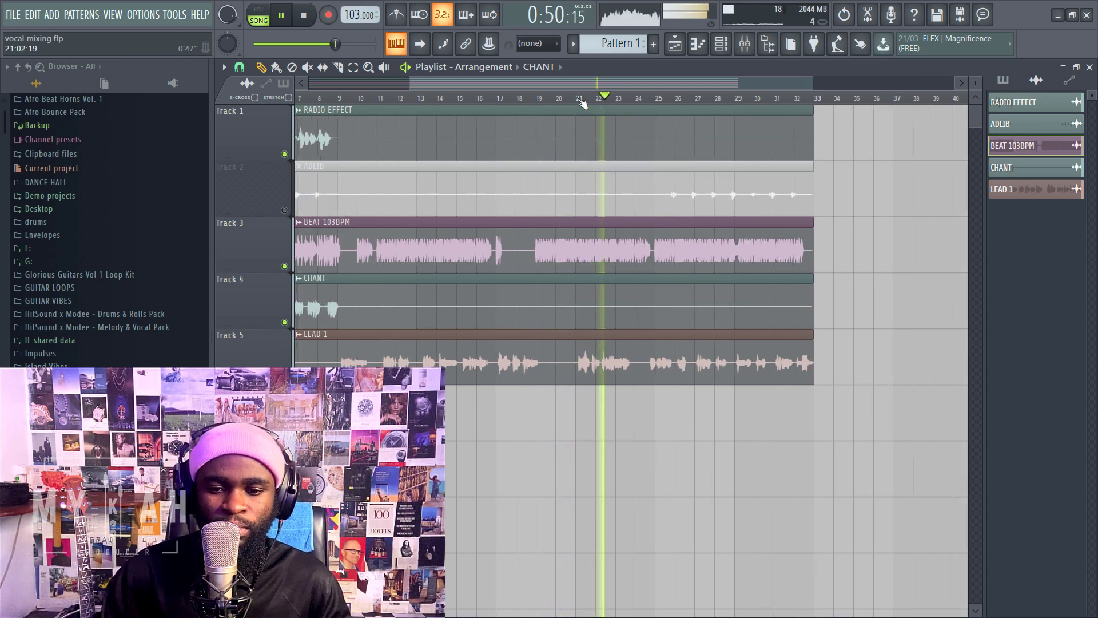
scroll(582, 102, down, 5)
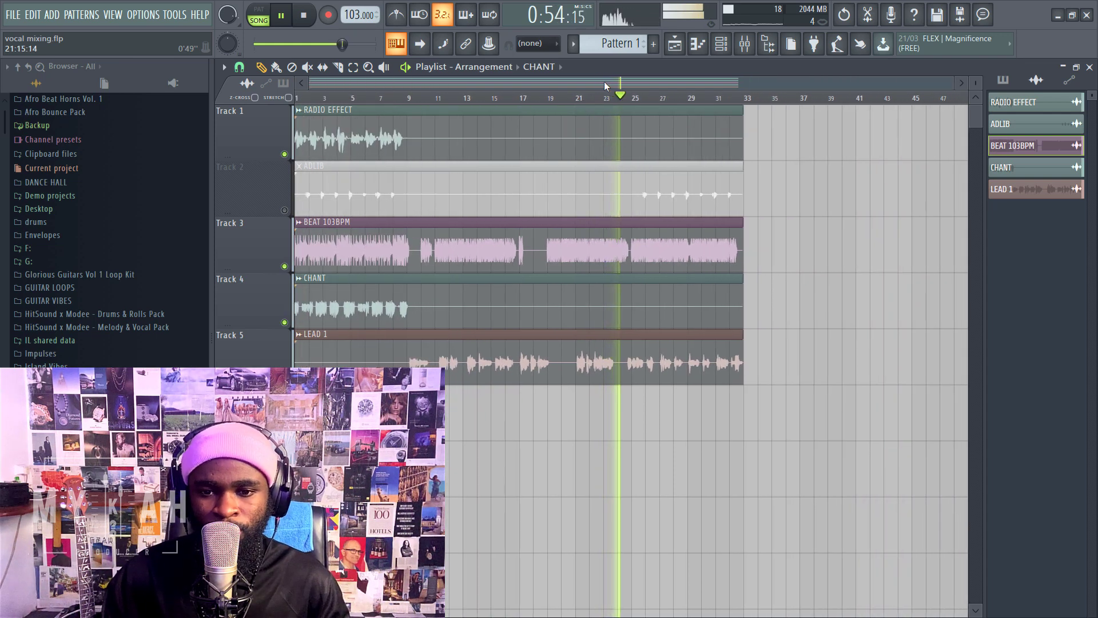
drag(605, 81, 639, 82)
scroll(607, 101, up, 6)
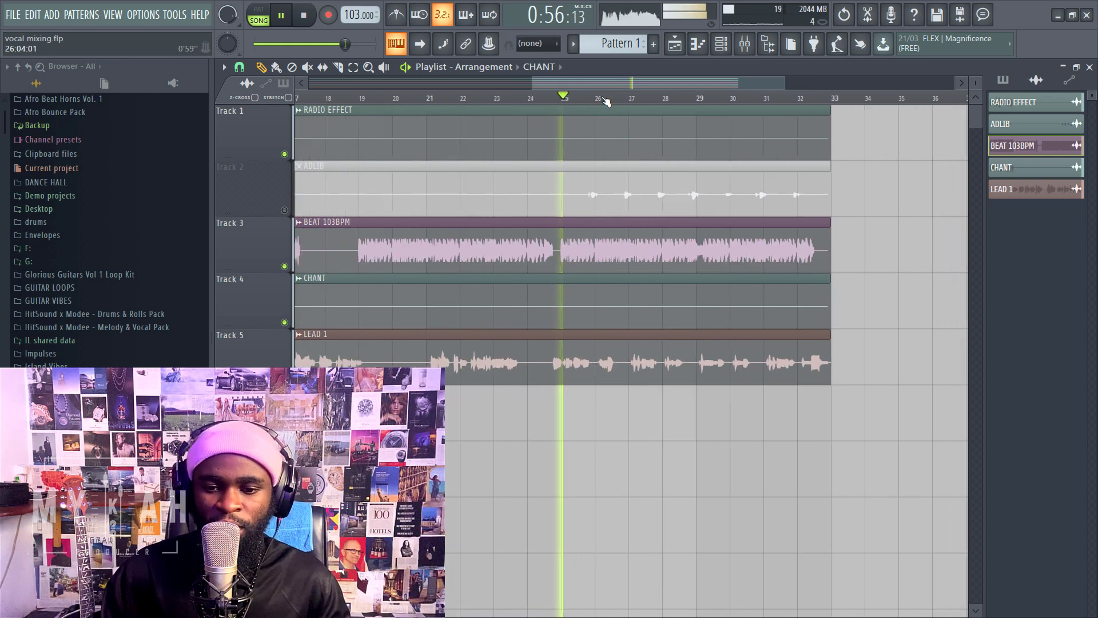
scroll(606, 101, down, 3)
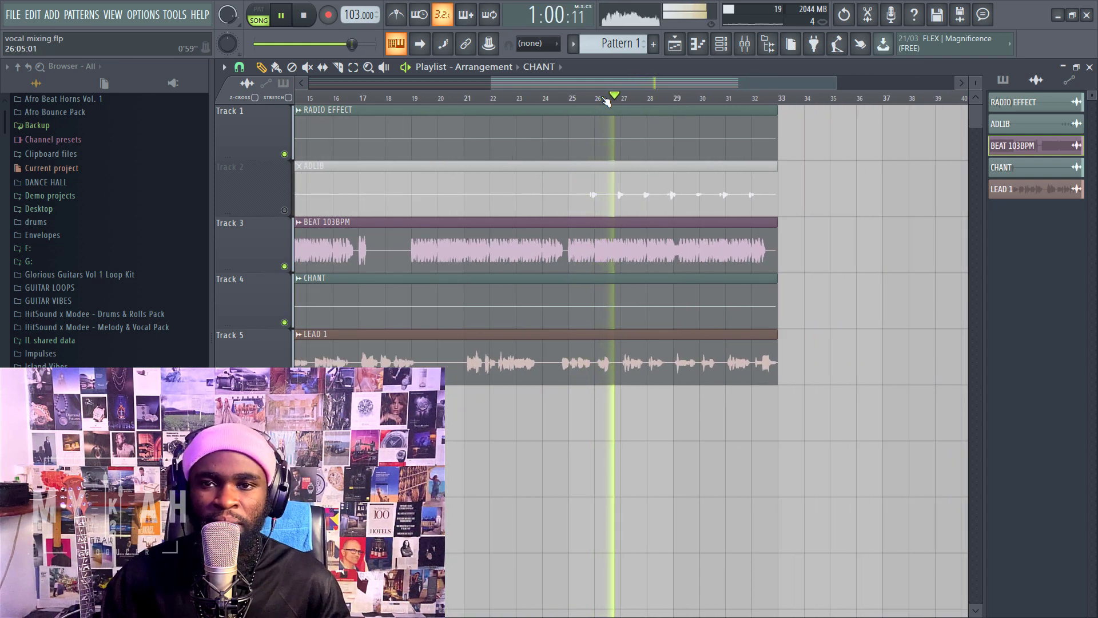
scroll(607, 101, down, 2)
scroll(606, 102, down, 3)
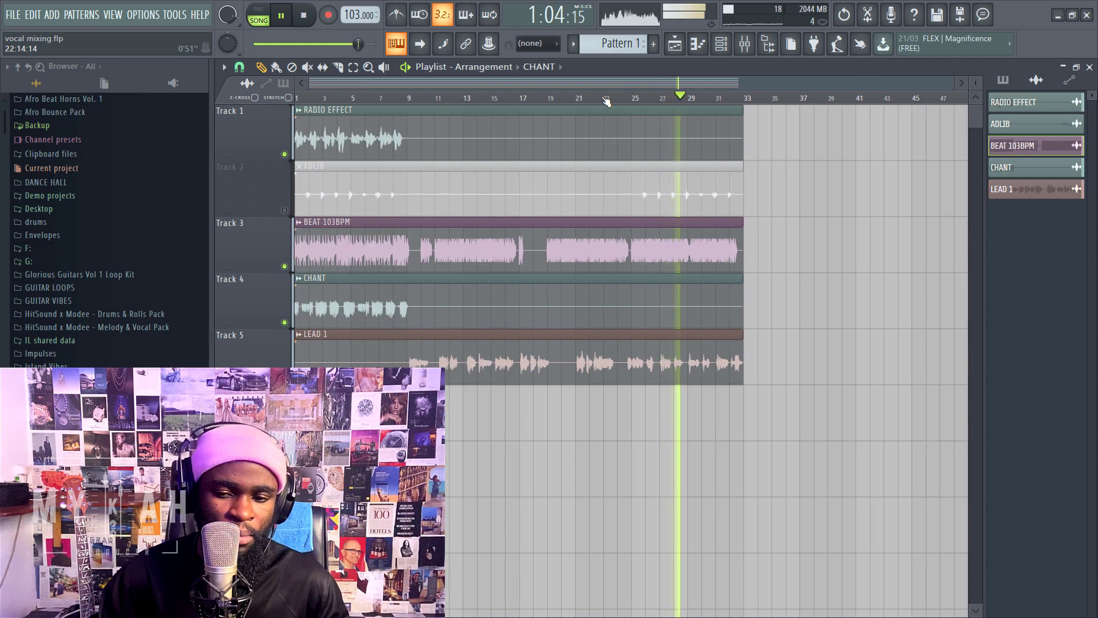
scroll(689, 98, up, 2)
scroll(691, 98, up, 4)
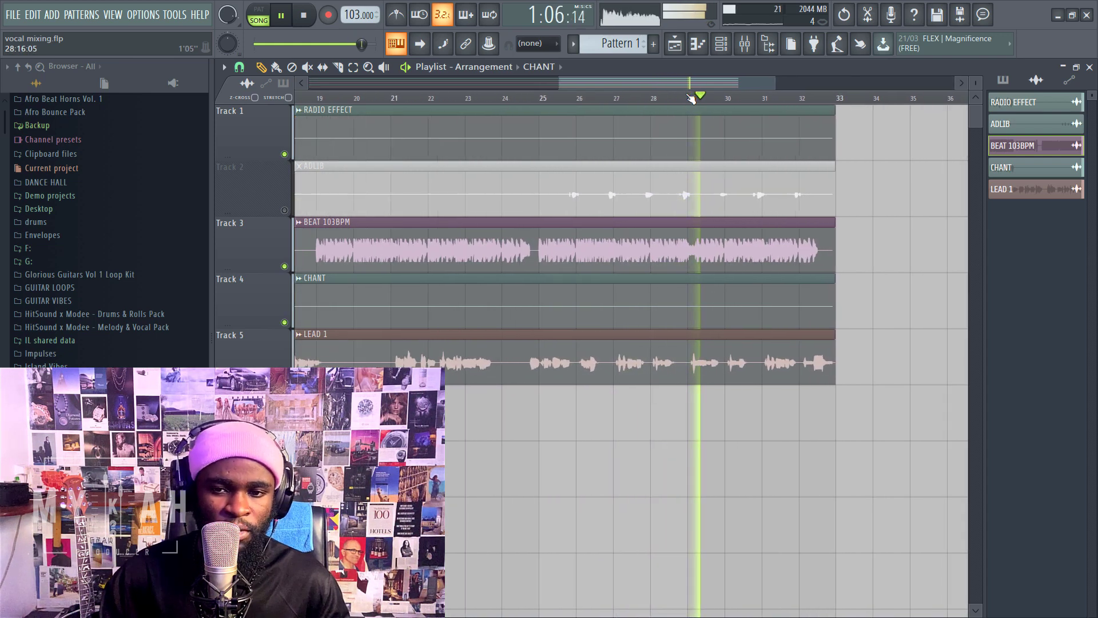
drag(690, 86, 725, 90)
scroll(653, 105, down, 1)
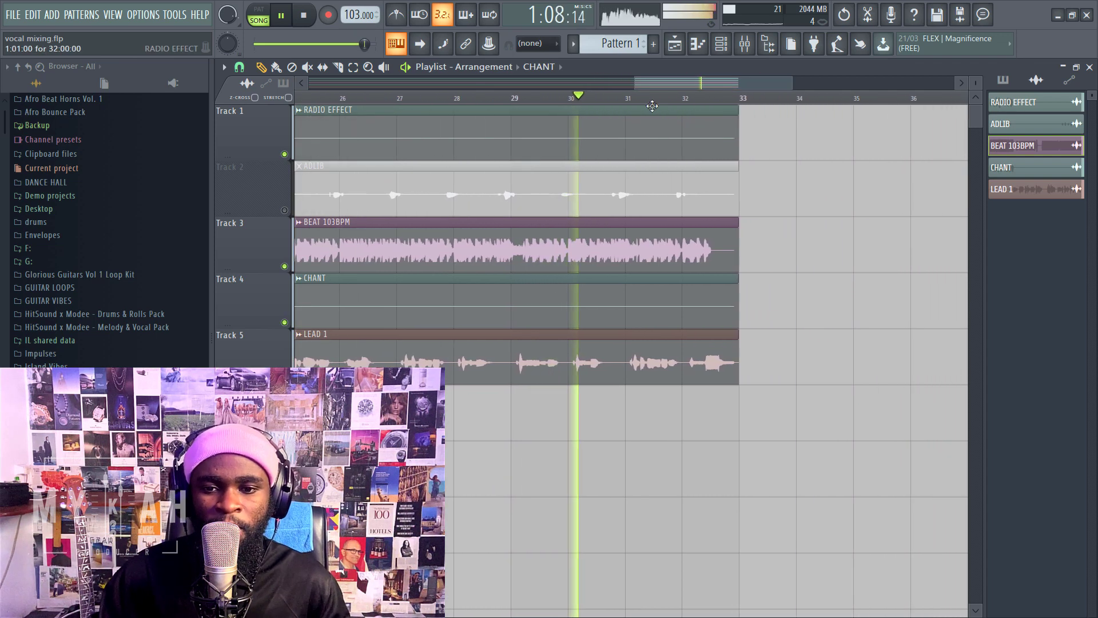
scroll(633, 105, down, 2)
scroll(633, 104, down, 3)
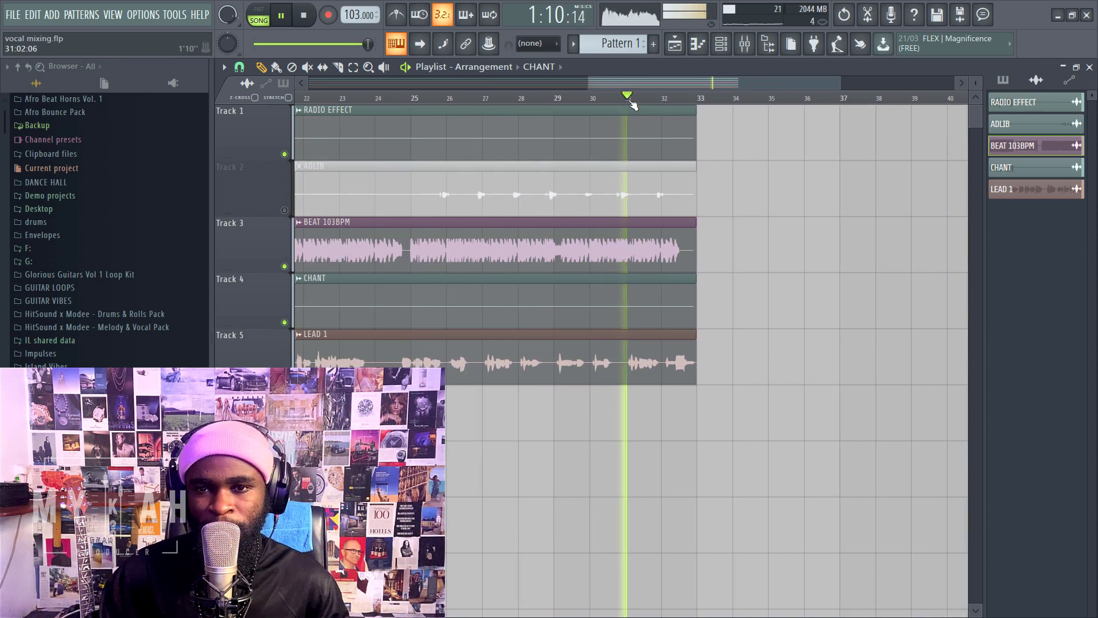
scroll(633, 105, down, 3)
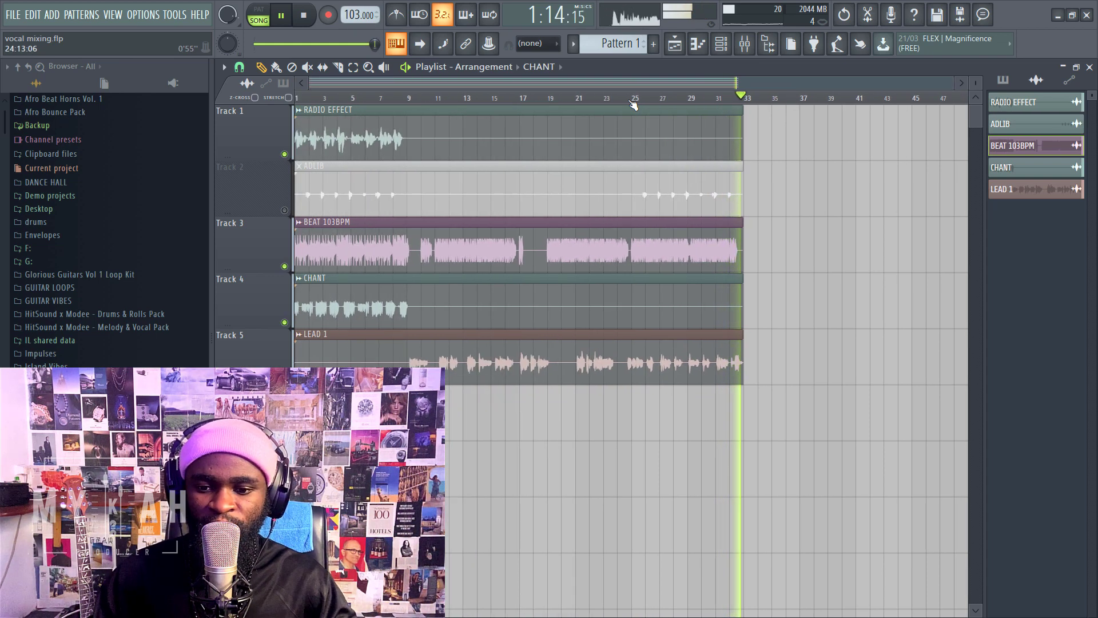
key(space)
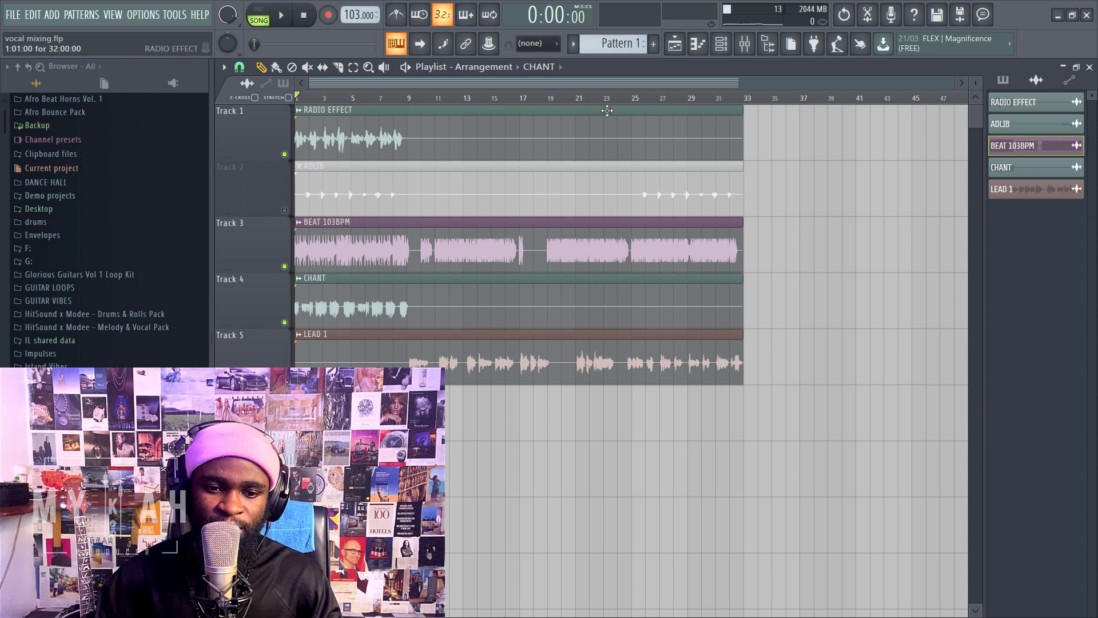
key(space)
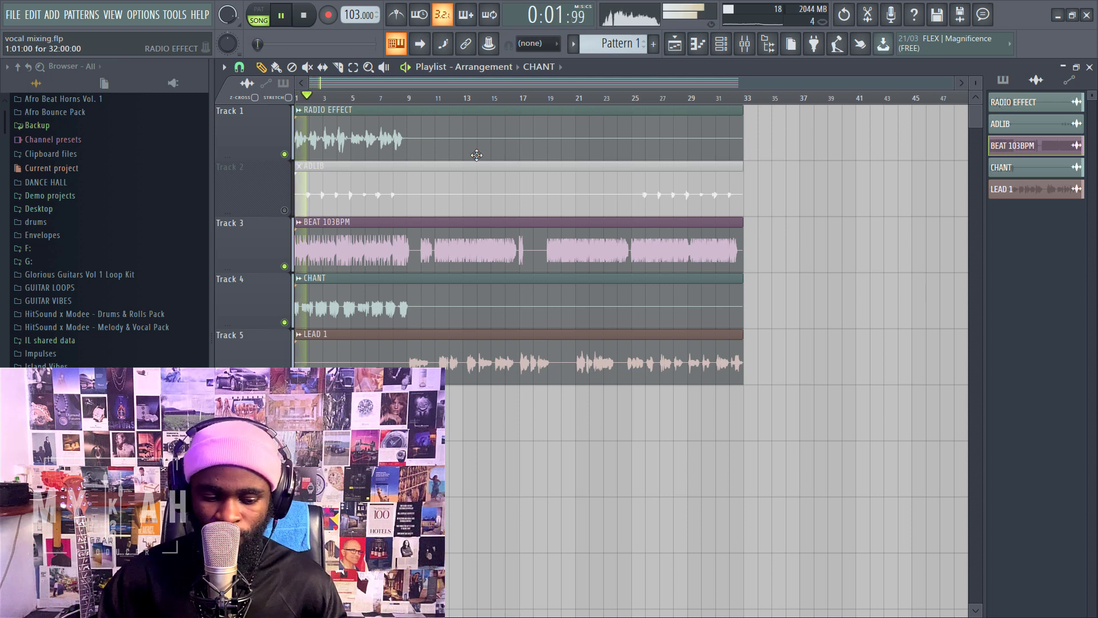